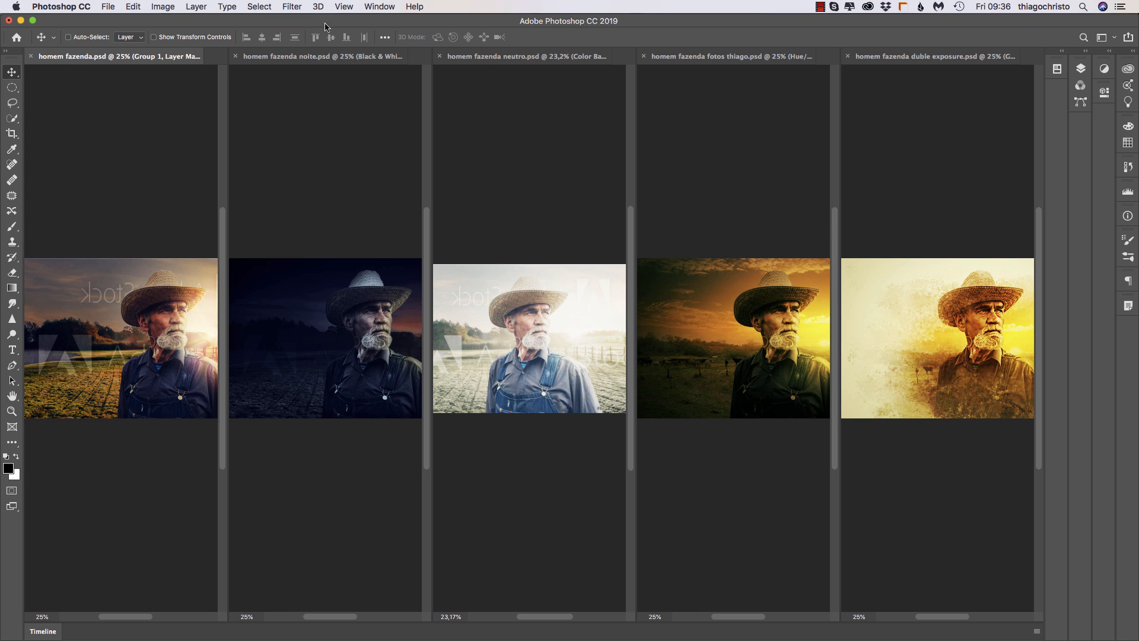
# Switch the sunset farmer document to full-screen mode, enlarge the composite, and open its layer stack.
pyautogui.click(344, 6)
pyautogui.press('Escape')
pyautogui.press('f')
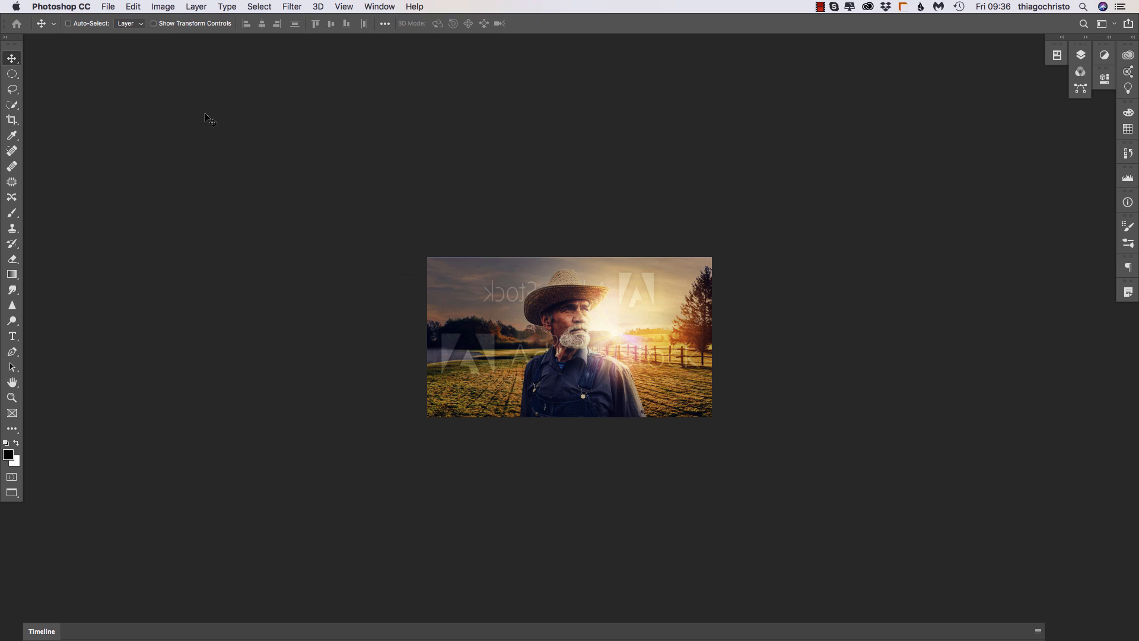
pyautogui.press('z')
pyautogui.moveTo(622, 310); pyautogui.dragTo(938, 172)
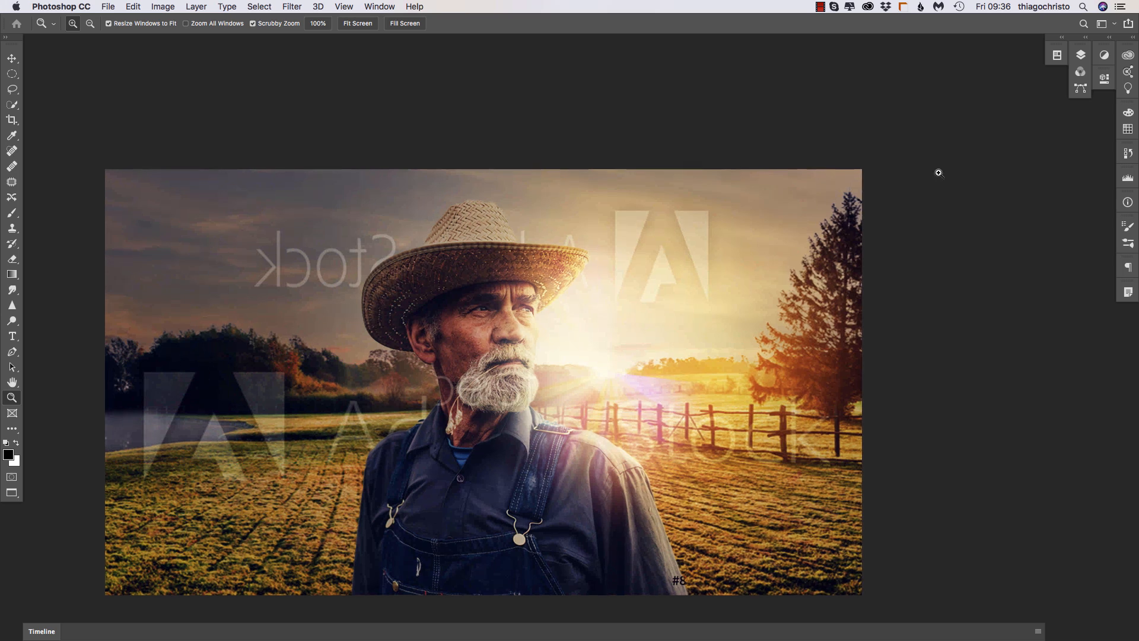
pyautogui.click(1087, 39)
pyautogui.scroll(-3, 483, 275)
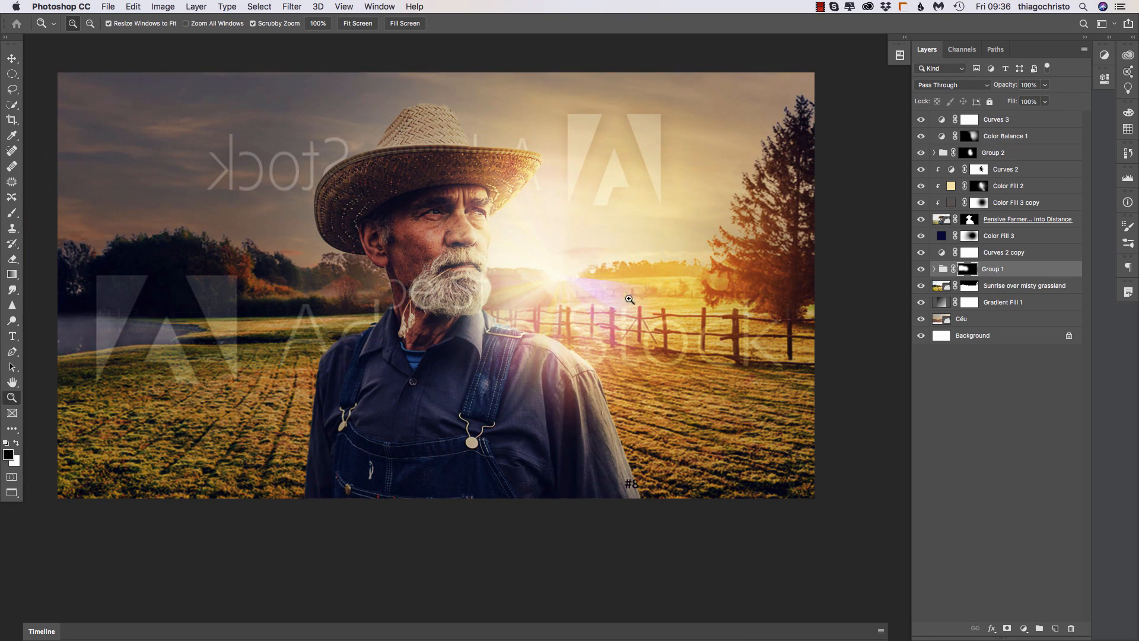
# Examine the stock photos in the FOTOS-BIBLIOTECA library, close it, and return to the composite.
pyautogui.press('v')
pyautogui.click(1127, 55)
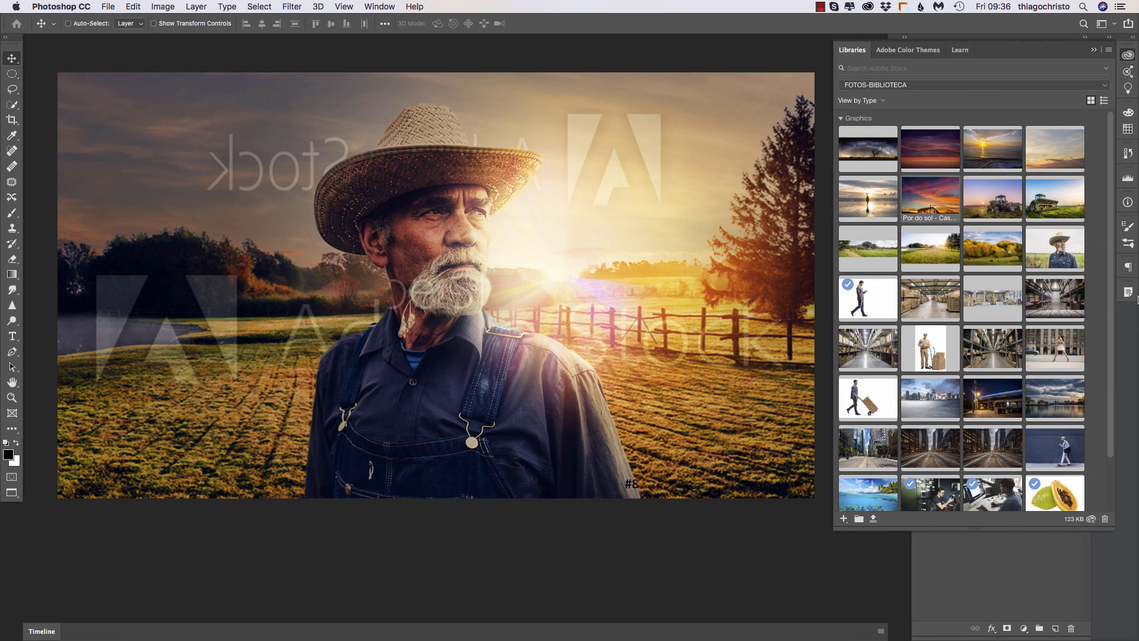
pyautogui.click(1093, 49)
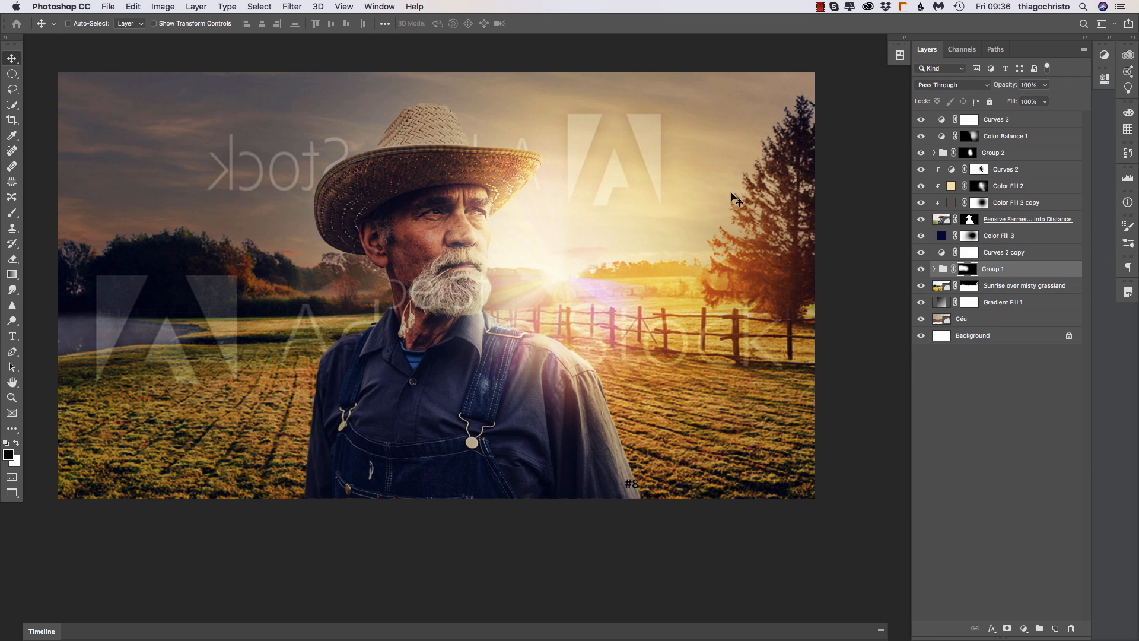
pyautogui.moveTo(563, 236)
pyautogui.mouseDown()
pyautogui.moveTo(573, 245)
pyautogui.moveTo(564, 258)
pyautogui.mouseUp()
pyautogui.press('z')
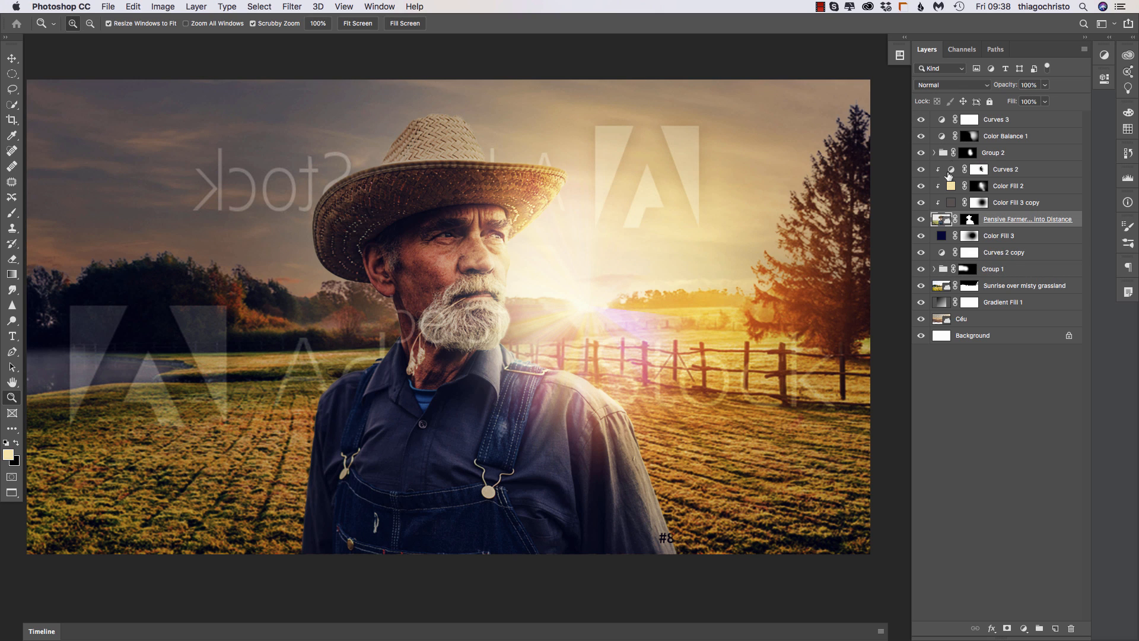
# Isolate the Pensive Farmer layer over the Background and compare it with its layer mask disabled and enabled.
pyautogui.moveTo(921, 120); pyautogui.dragTo(921, 318)
pyautogui.click(920, 219)
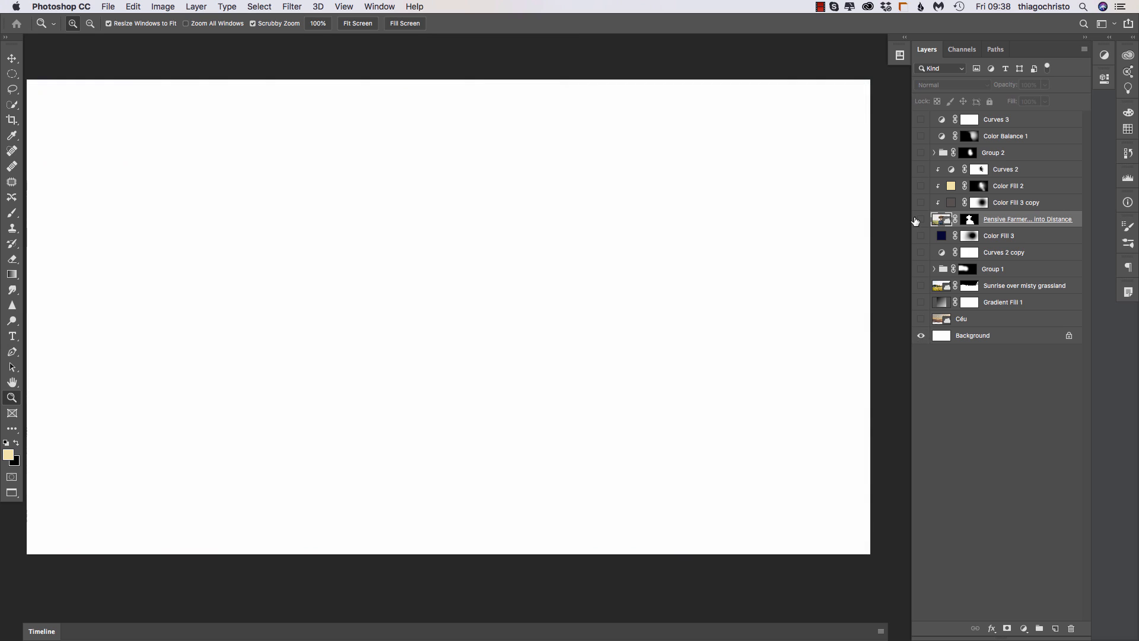
pyautogui.keyDown('shift'); pyautogui.click(971, 220); pyautogui.keyUp('shift')
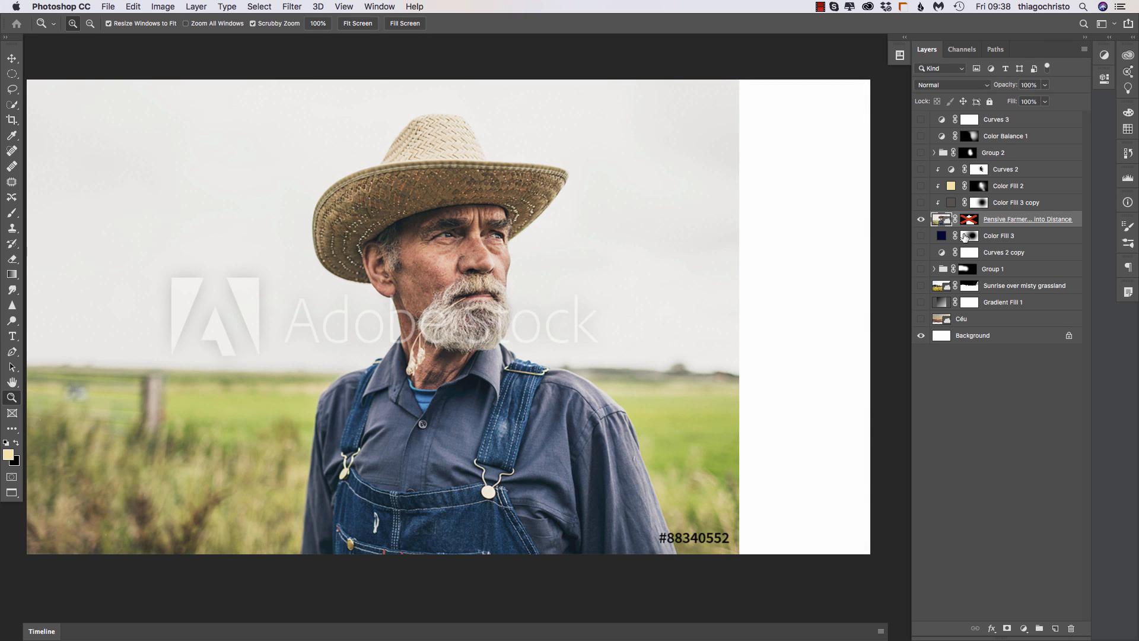
pyautogui.moveTo(682, 297); pyautogui.dragTo(679, 296)
pyautogui.keyDown('shift'); pyautogui.click(970, 219); pyautogui.keyUp('shift')
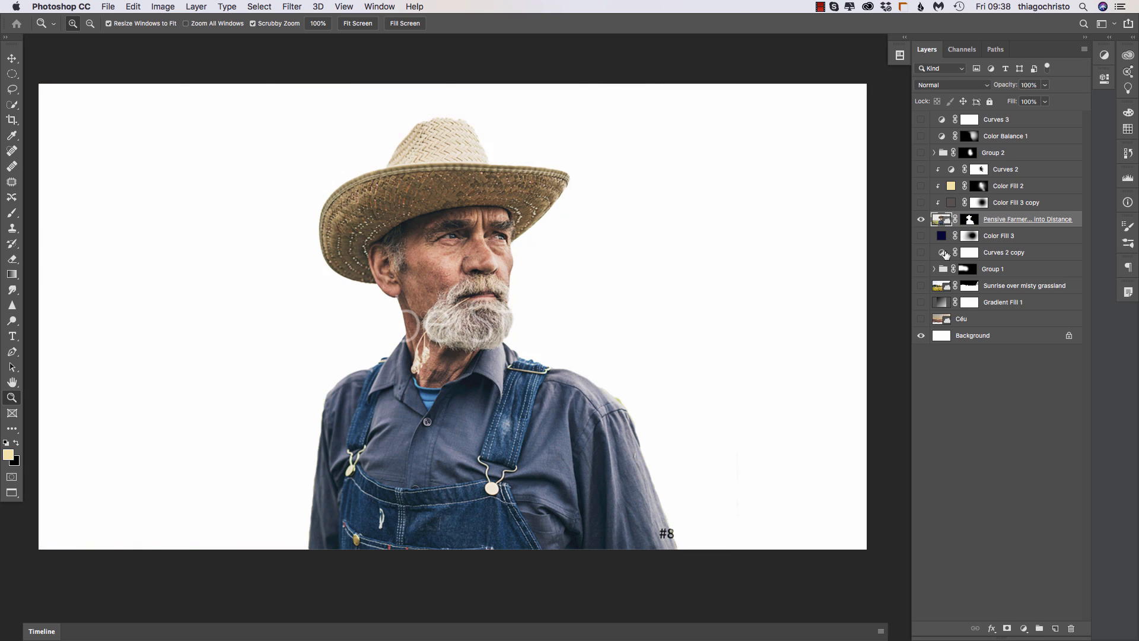
# View the Sunrise over misty grassland photo with its mask disabled and the farmer layer hidden.
pyautogui.click(920, 286)
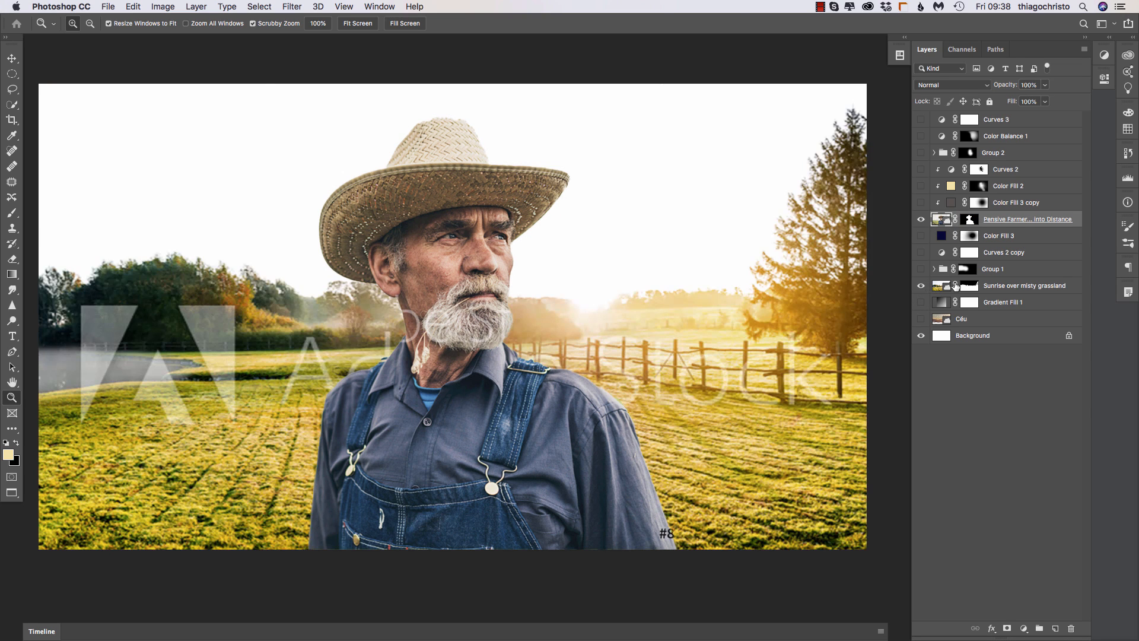
pyautogui.click(920, 220)
pyautogui.keyDown('shift'); pyautogui.click(970, 286); pyautogui.keyUp('shift')
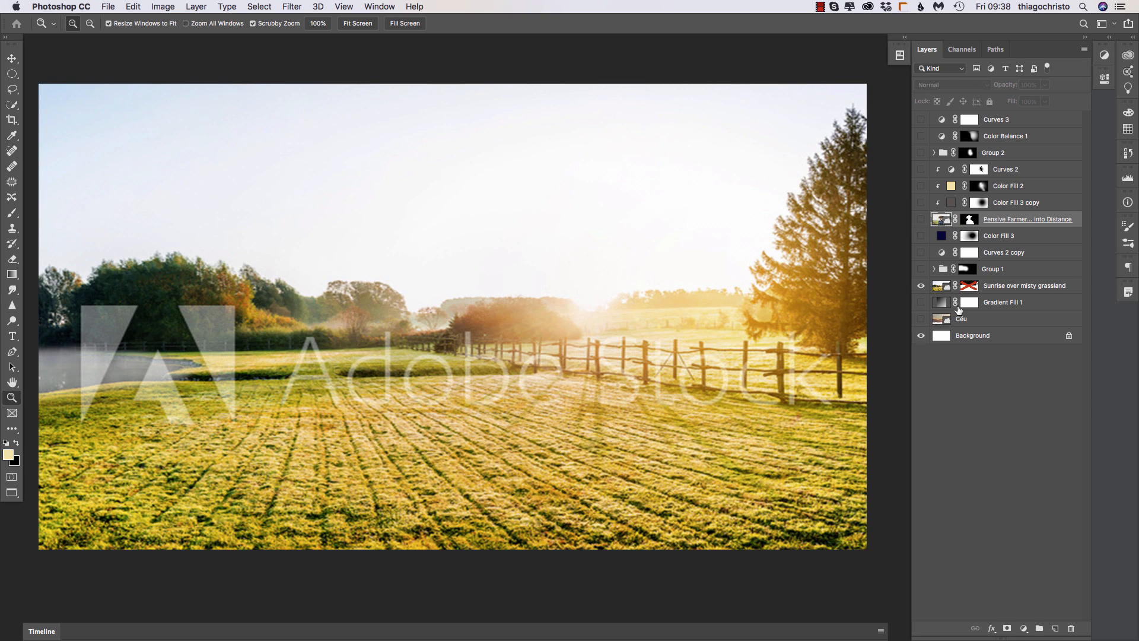
# View the Céu sky layer with the grassland hidden, and check which layers Group 1 contains.
pyautogui.click(920, 286)
pyautogui.click(921, 319)
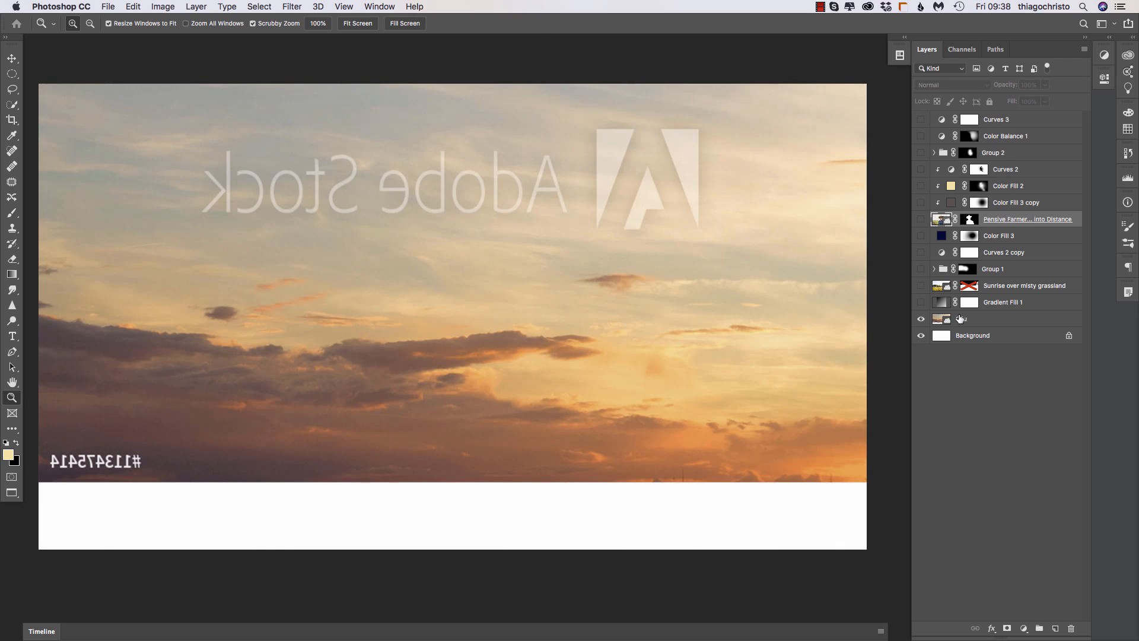
pyautogui.click(967, 320)
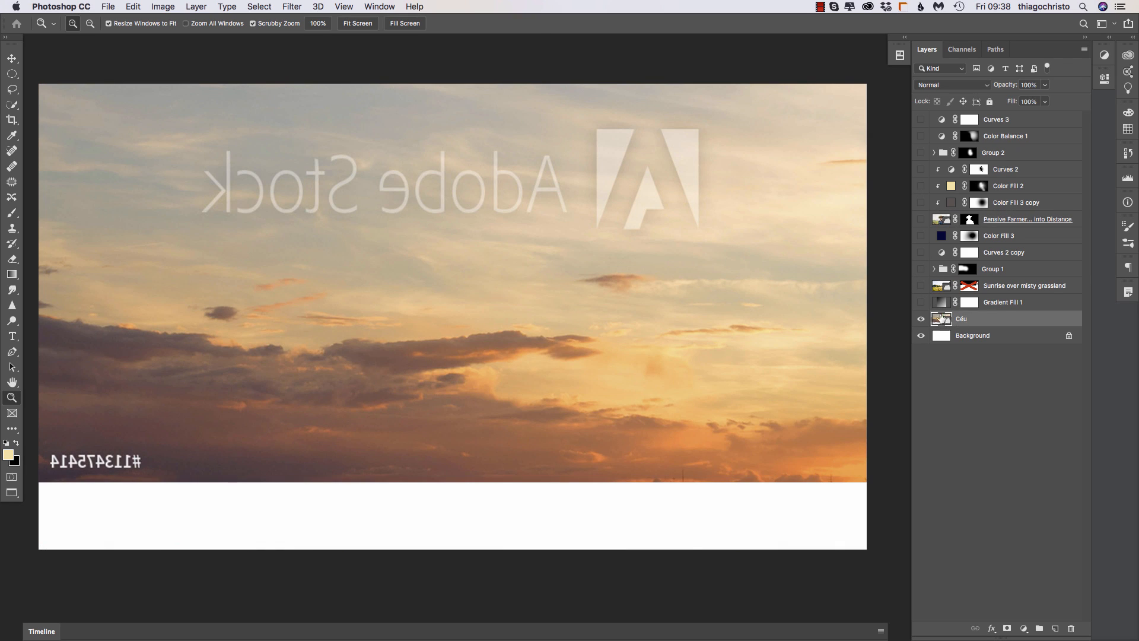
pyautogui.click(934, 269)
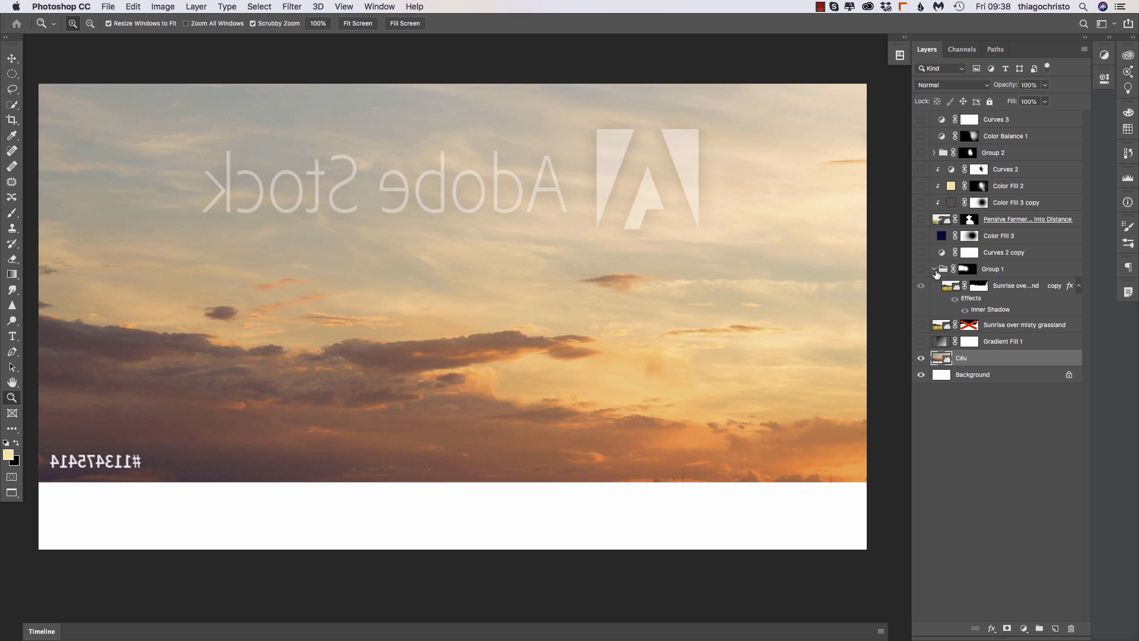
pyautogui.click(935, 270)
# Show the cut-out farmer over the grassland photo and hide the Céu layer.
pyautogui.click(920, 219)
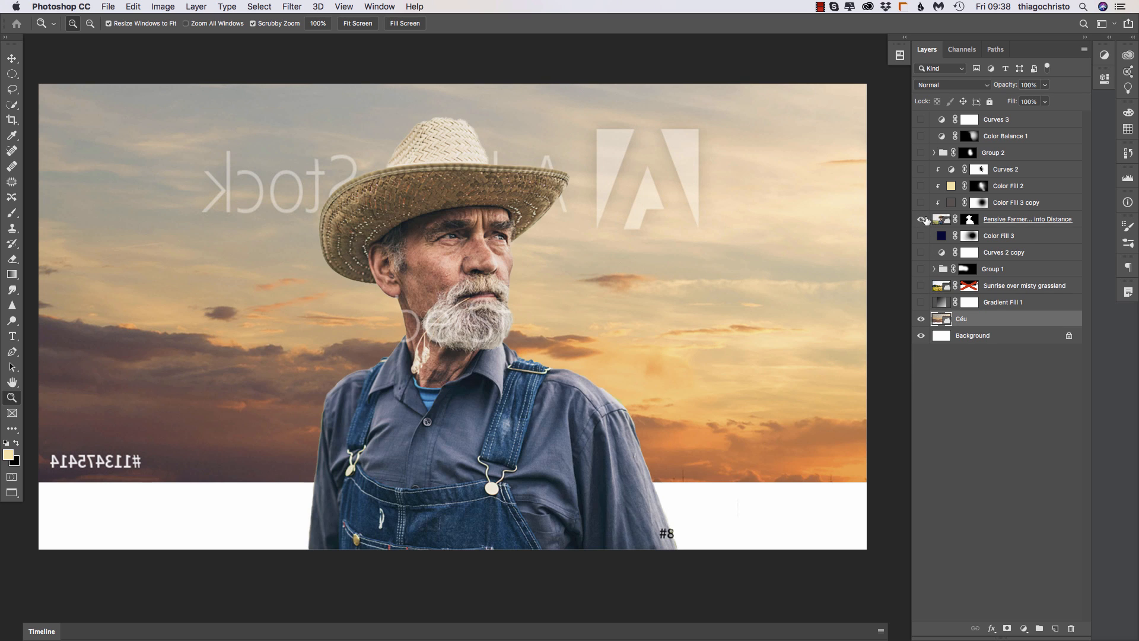
pyautogui.click(921, 285)
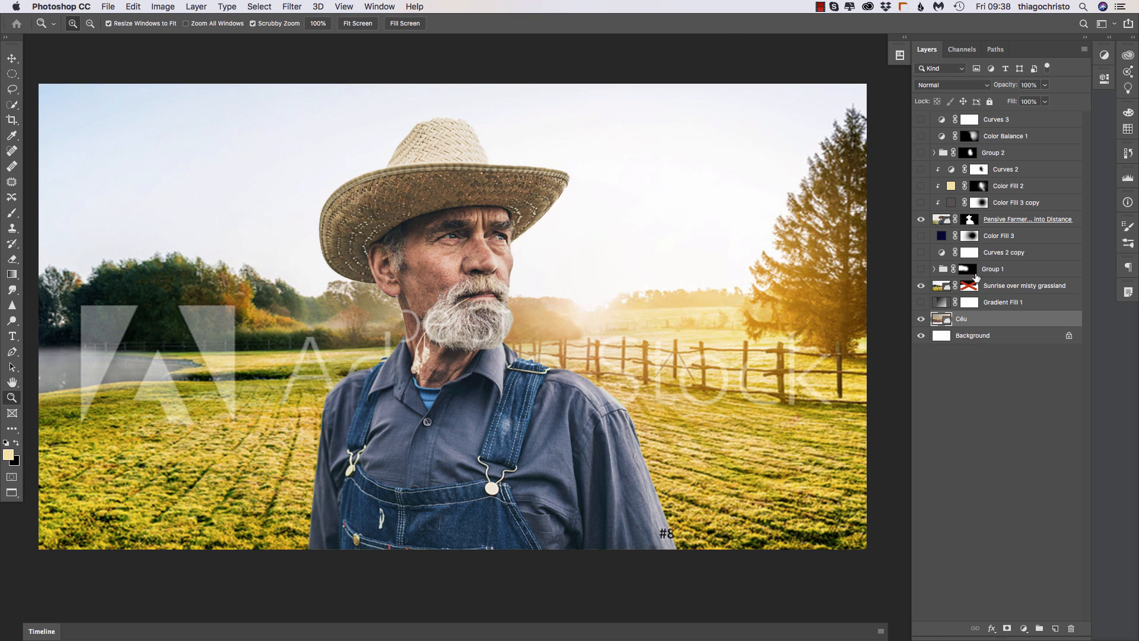
pyautogui.click(921, 285)
pyautogui.click(921, 319)
pyautogui.click(920, 285)
pyautogui.click(920, 285)
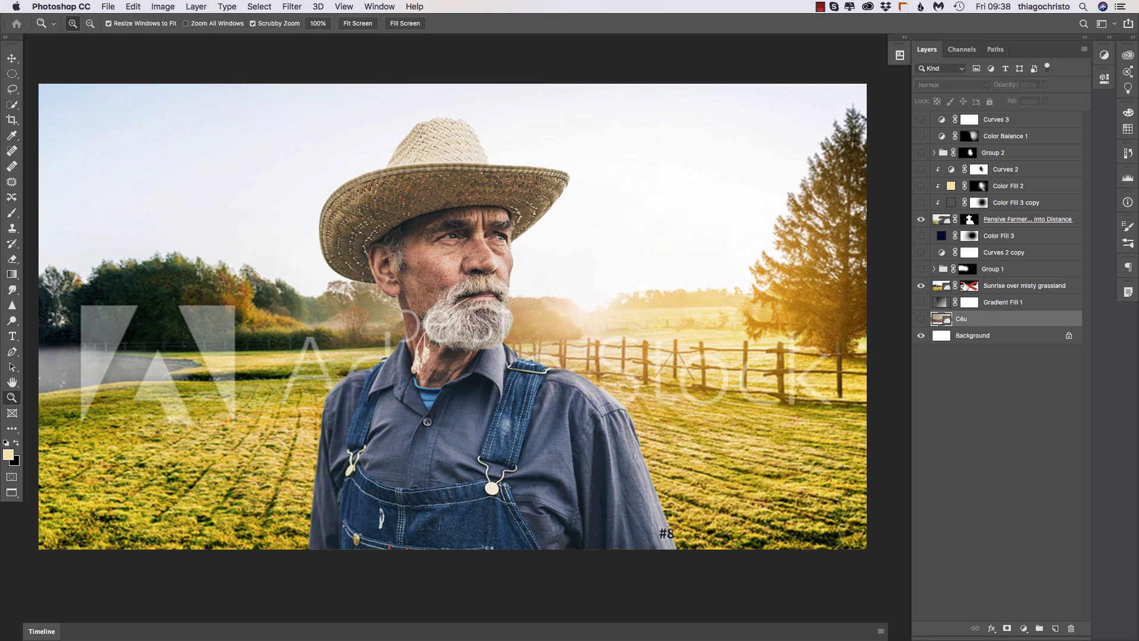
# Re-enable and inspect the grassland layer's mask, and show the Céu layer behind it.
pyautogui.press('alt')
pyautogui.keyDown('alt'); pyautogui.click(969, 286); pyautogui.keyUp('alt')
pyautogui.keyDown('alt'); pyautogui.click(968, 287); pyautogui.keyUp('alt')
pyautogui.keyDown('alt'); pyautogui.click(969, 287); pyautogui.keyUp('alt')
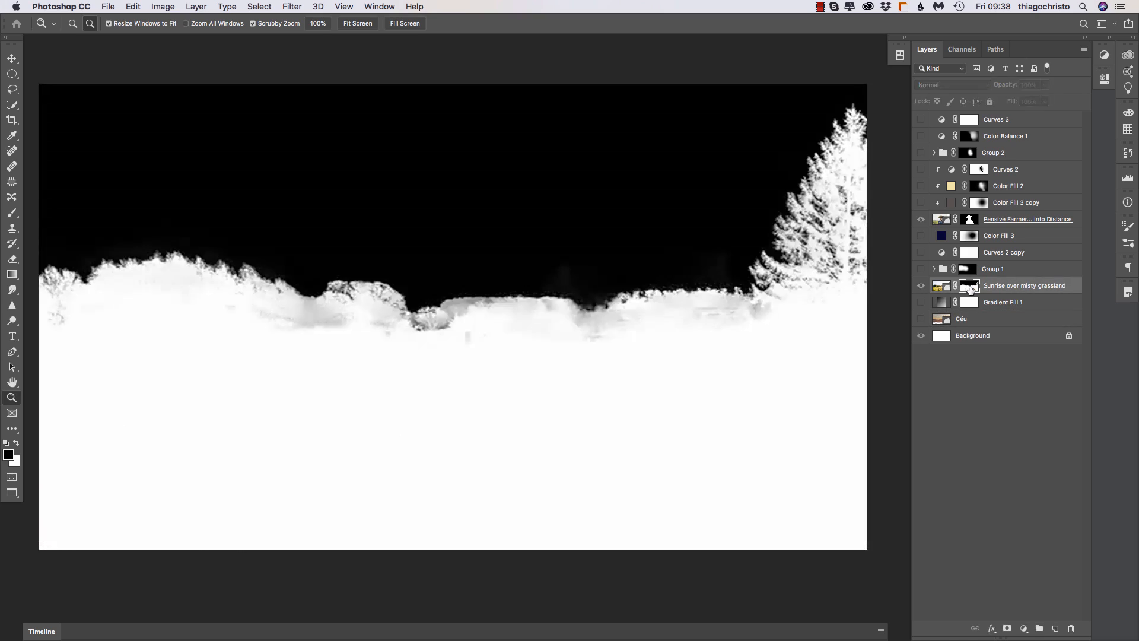
pyautogui.keyDown('alt'); pyautogui.click(969, 287); pyautogui.keyUp('alt')
pyautogui.click(921, 318)
pyautogui.click(954, 322)
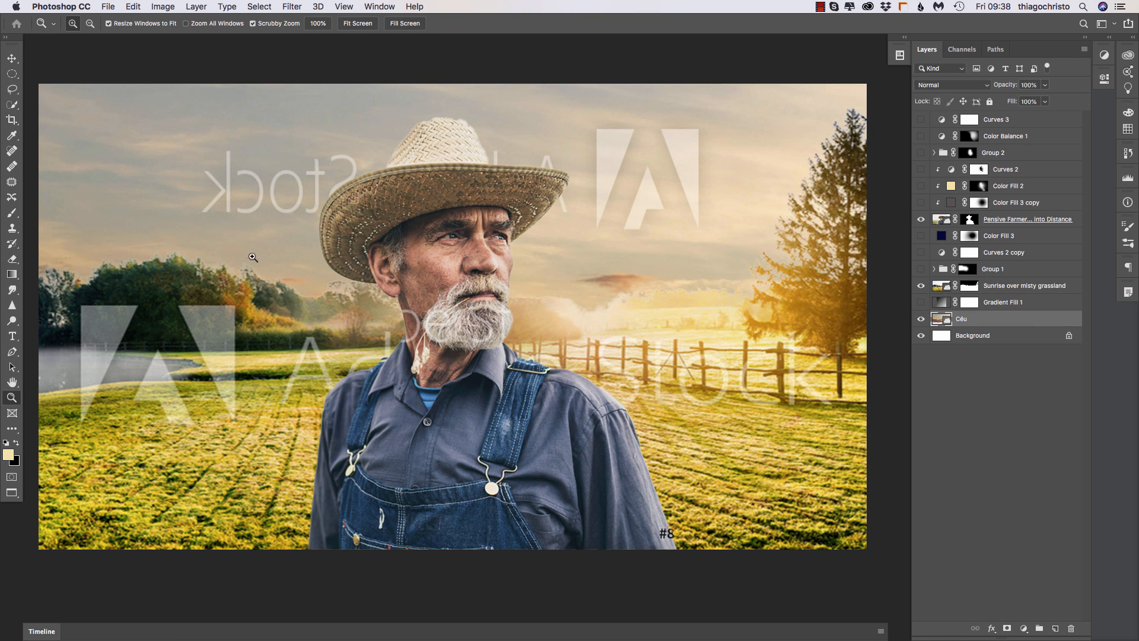
# Show the Gradient Fill 1 layer and check its gradient settings without changing them.
pyautogui.click(920, 301)
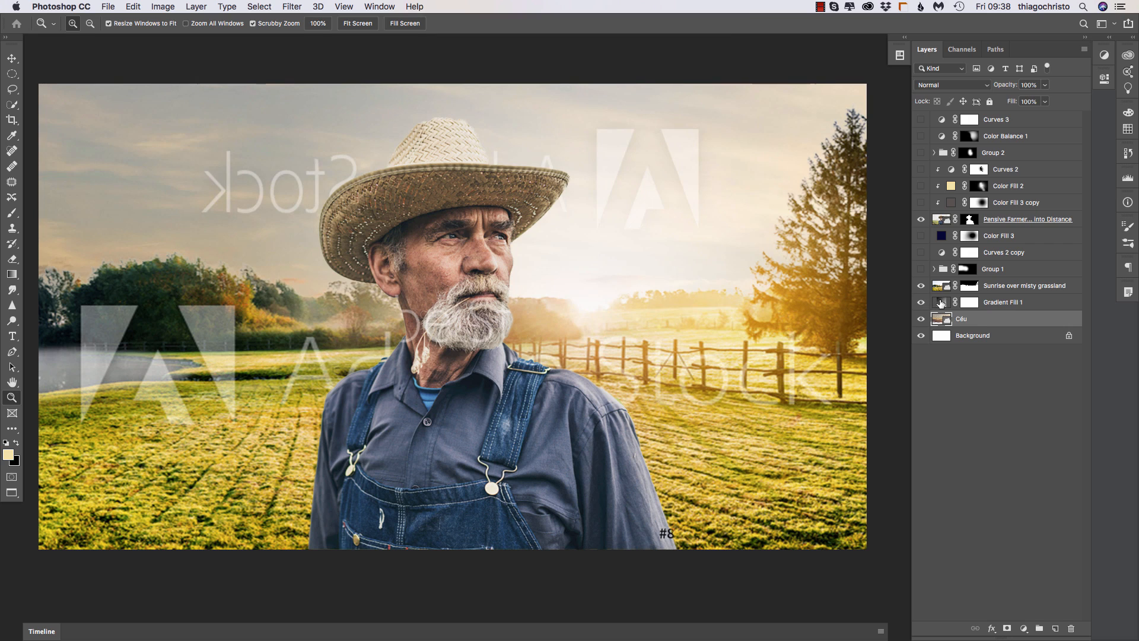
pyautogui.click(942, 302)
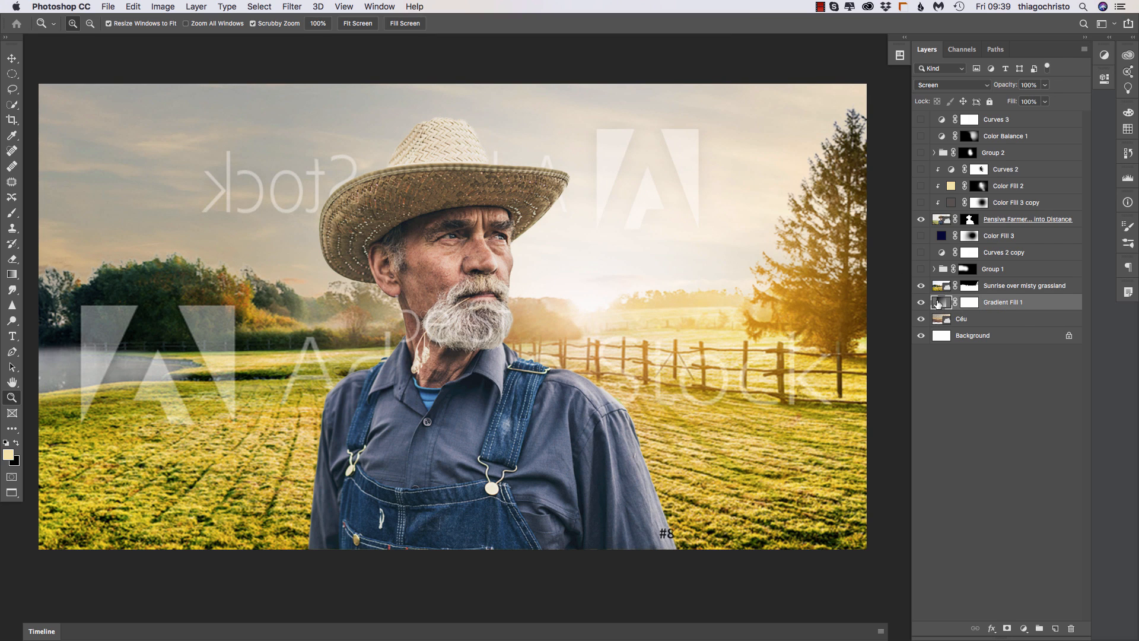
pyautogui.doubleClick(937, 303)
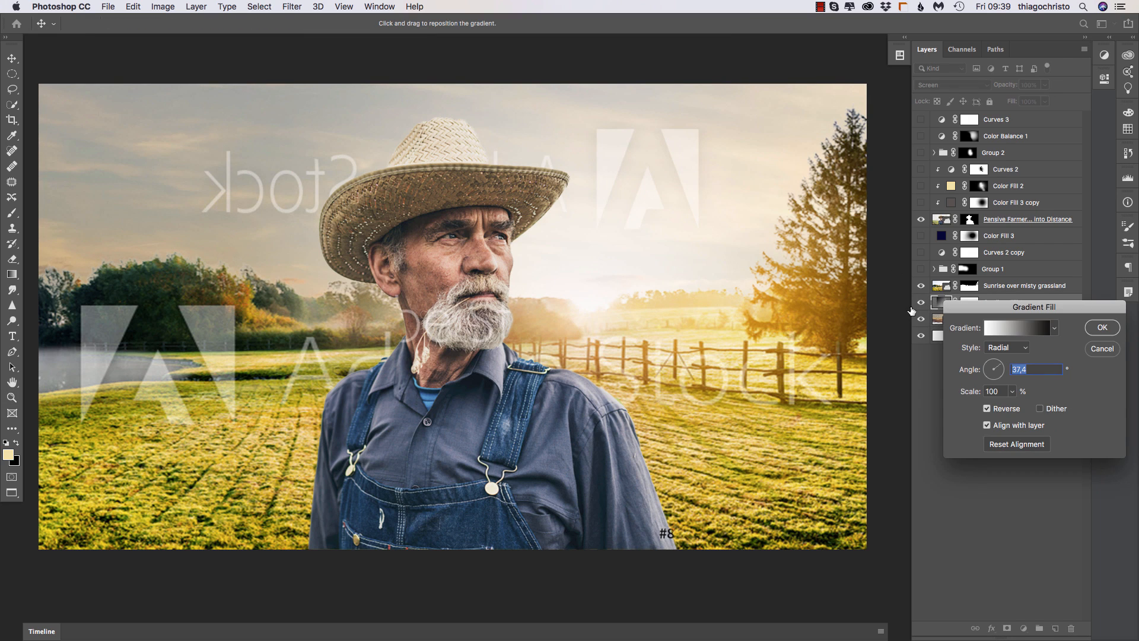
pyautogui.click(1102, 348)
# Show and expand Group 1, and examine the Inner Shadow effect of its grassland copy along the treeline.
pyautogui.click(920, 270)
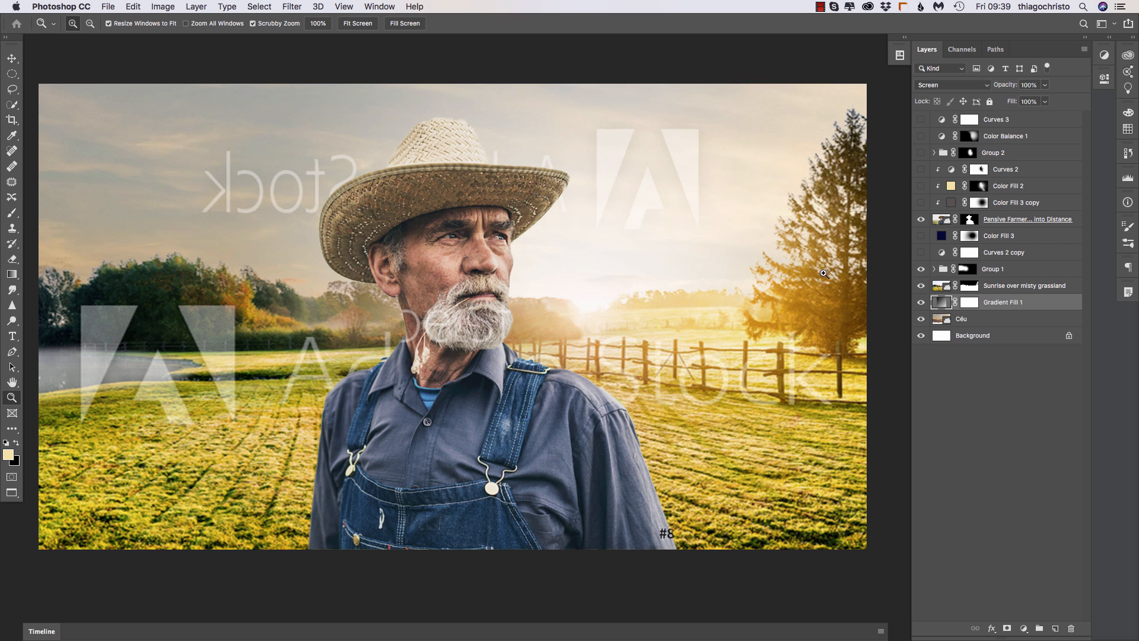
pyautogui.moveTo(161, 265); pyautogui.dragTo(248, 247)
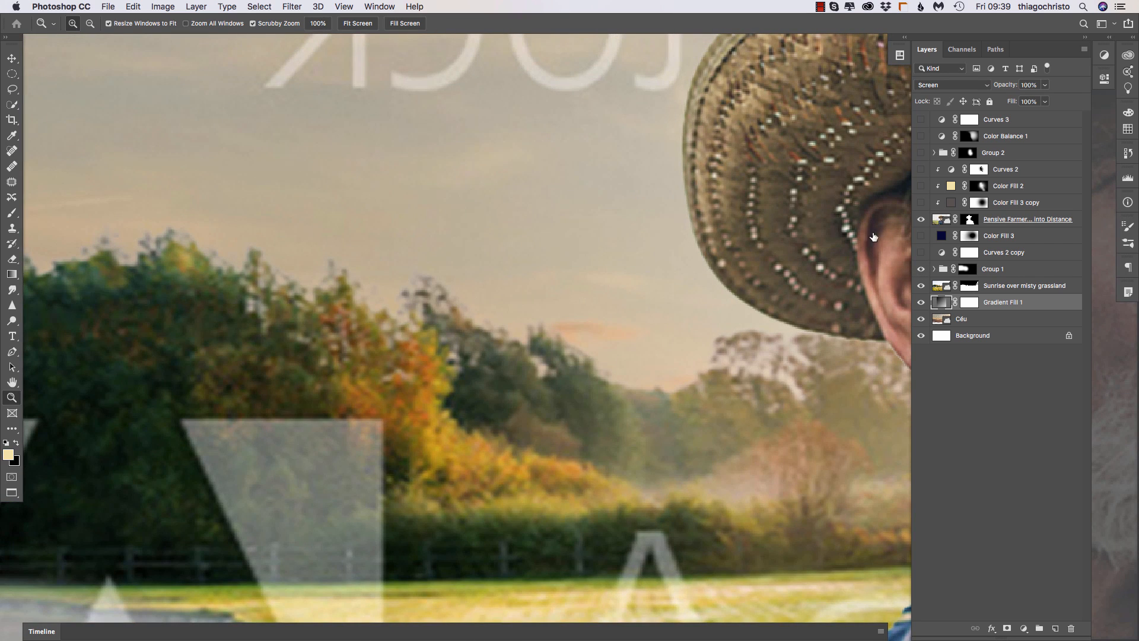
pyautogui.click(920, 270)
pyautogui.click(935, 269)
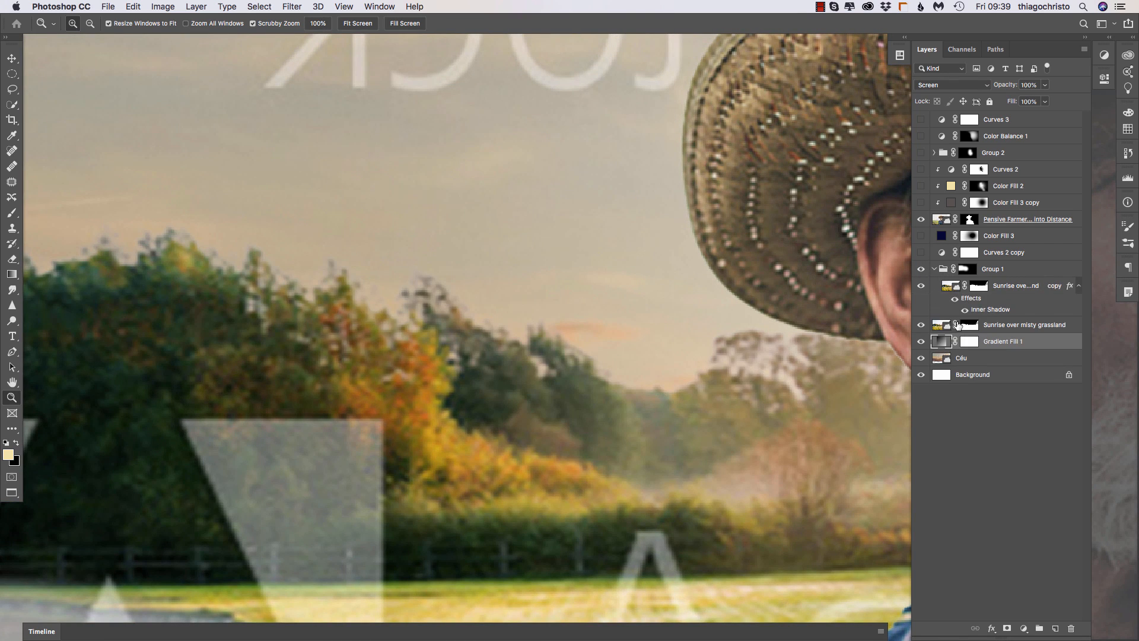
pyautogui.click(989, 311)
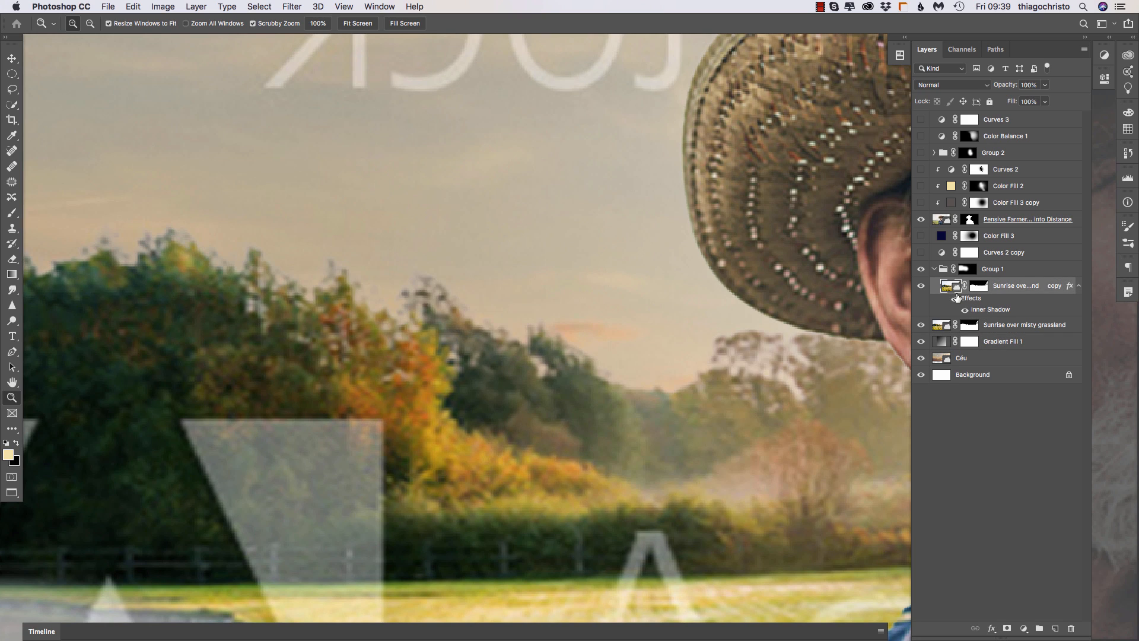
pyautogui.press('super+0')
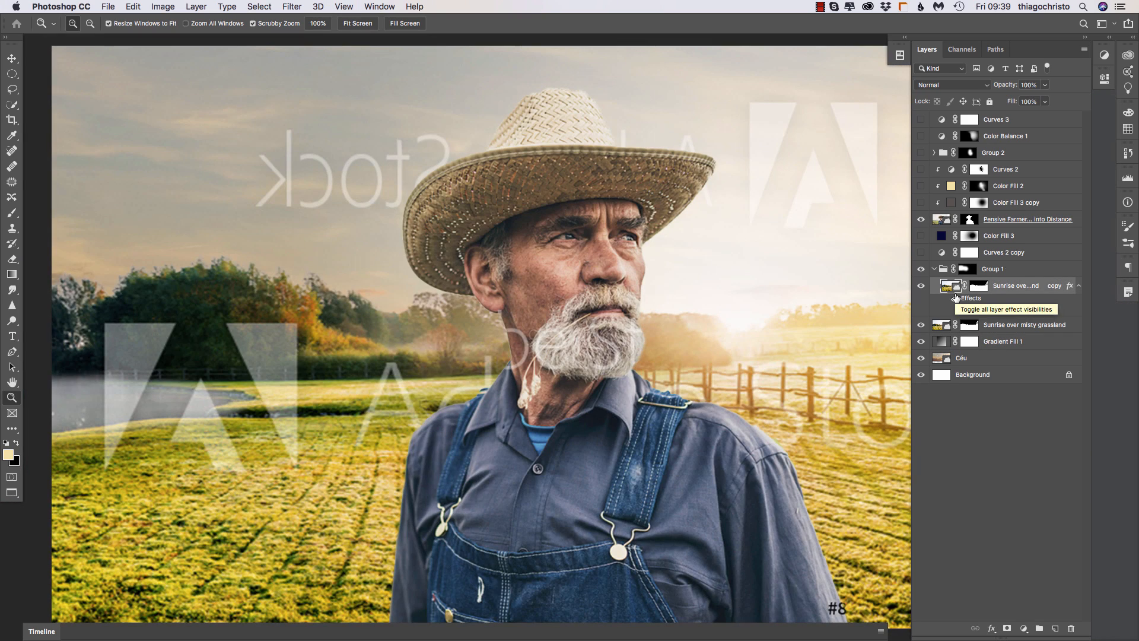
# View the Group 1 layer mask on its own and return to the normal image.
pyautogui.keyDown('alt'); pyautogui.click(964, 269); pyautogui.keyUp('alt')
pyautogui.click(964, 270)
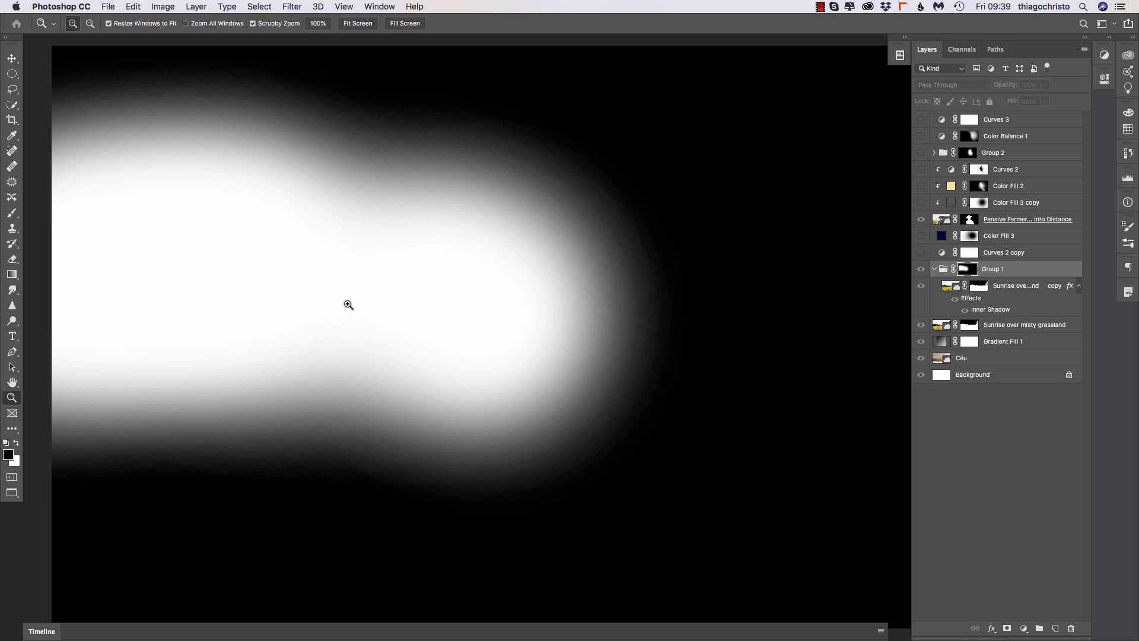
pyautogui.moveTo(963, 270)
pyautogui.mouseDown()
pyautogui.moveTo(978, 265)
pyautogui.moveTo(967, 270)
pyautogui.mouseUp()
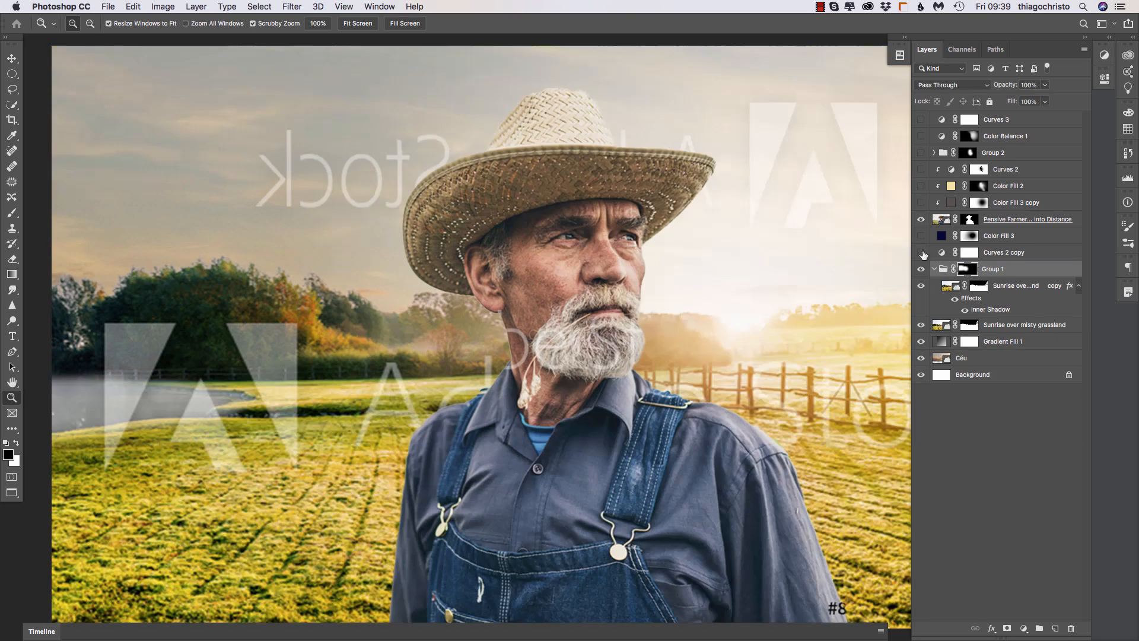
# Compare the whole image with and without the Curves 2 copy adjustment.
pyautogui.press('super+minus')
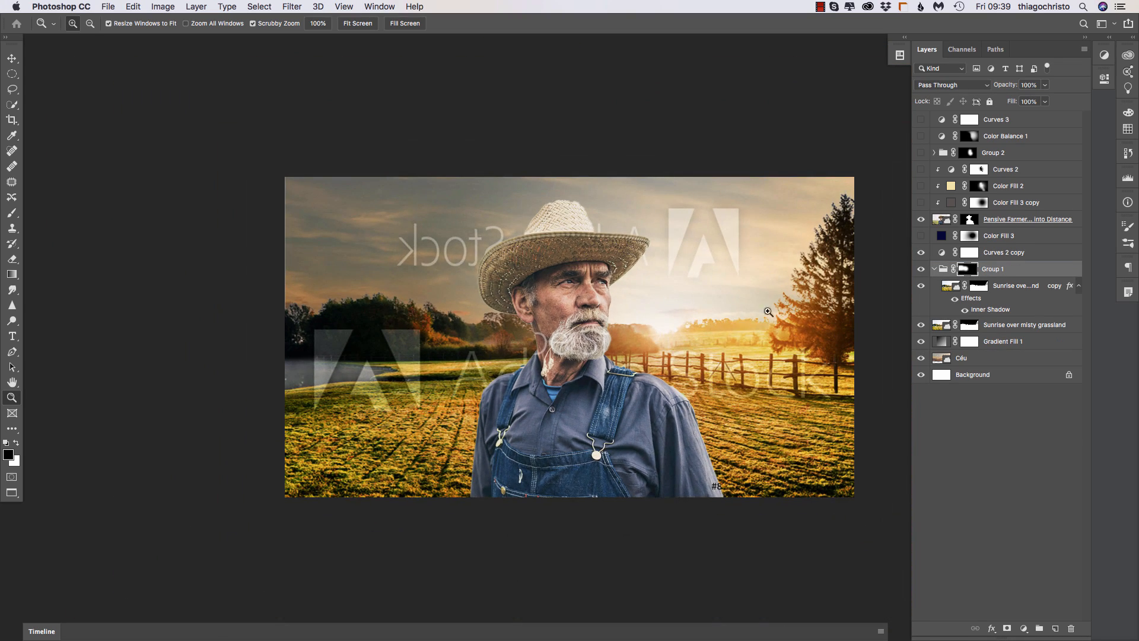
pyautogui.press('super+plus')
pyautogui.click(921, 254)
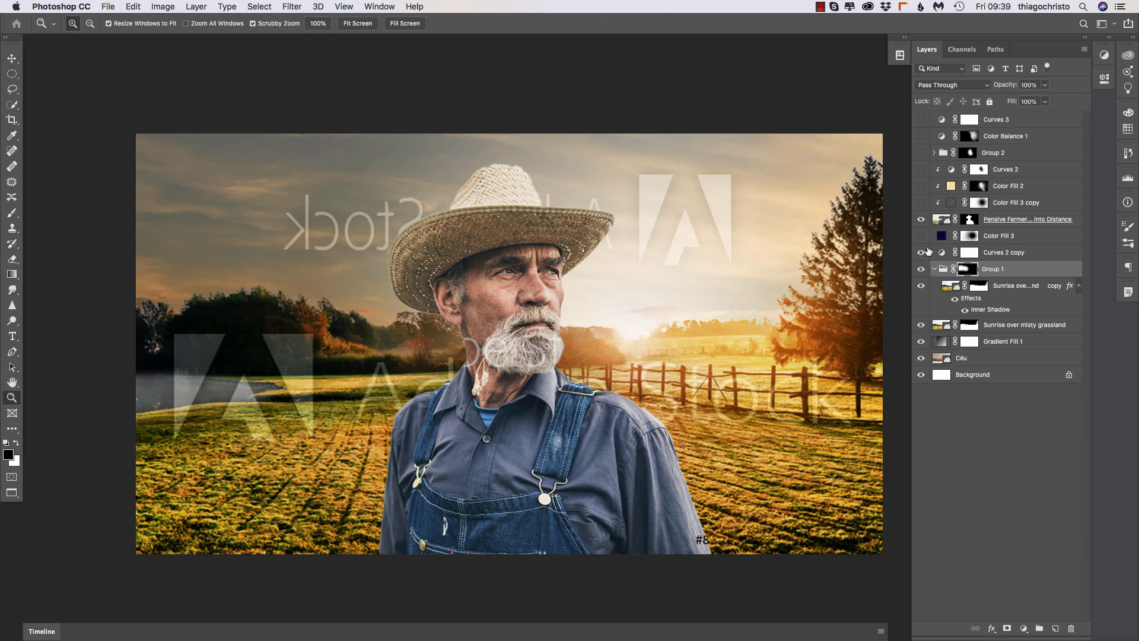
pyautogui.click(921, 252)
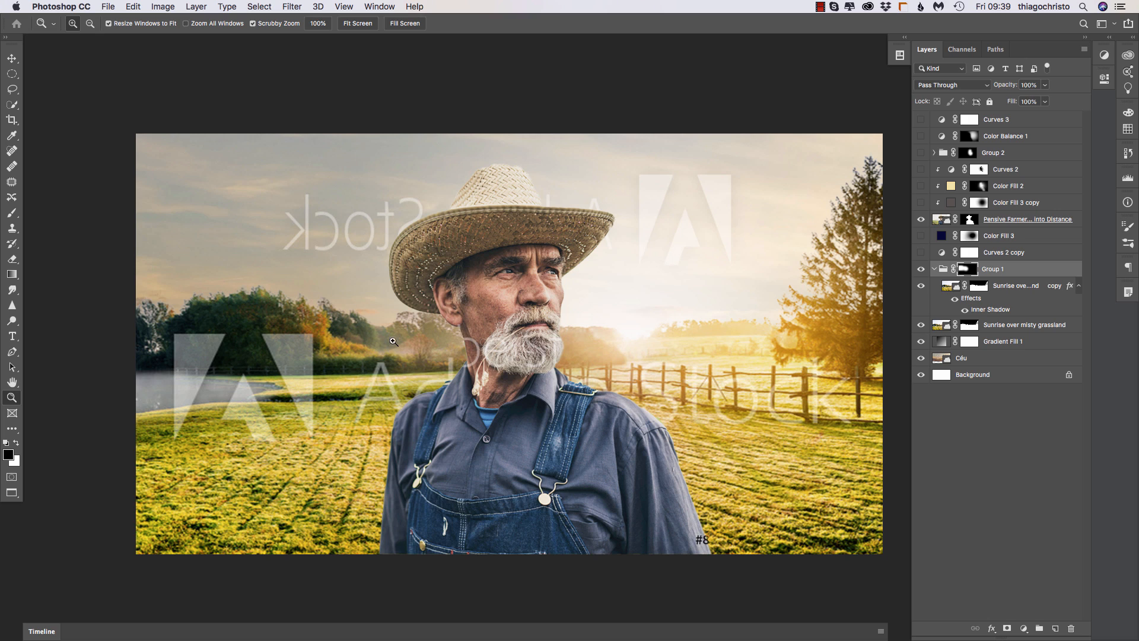
# Show the Color Fill 3 copy and Color Fill 2 layers clipped to the farmer.
pyautogui.click(939, 217)
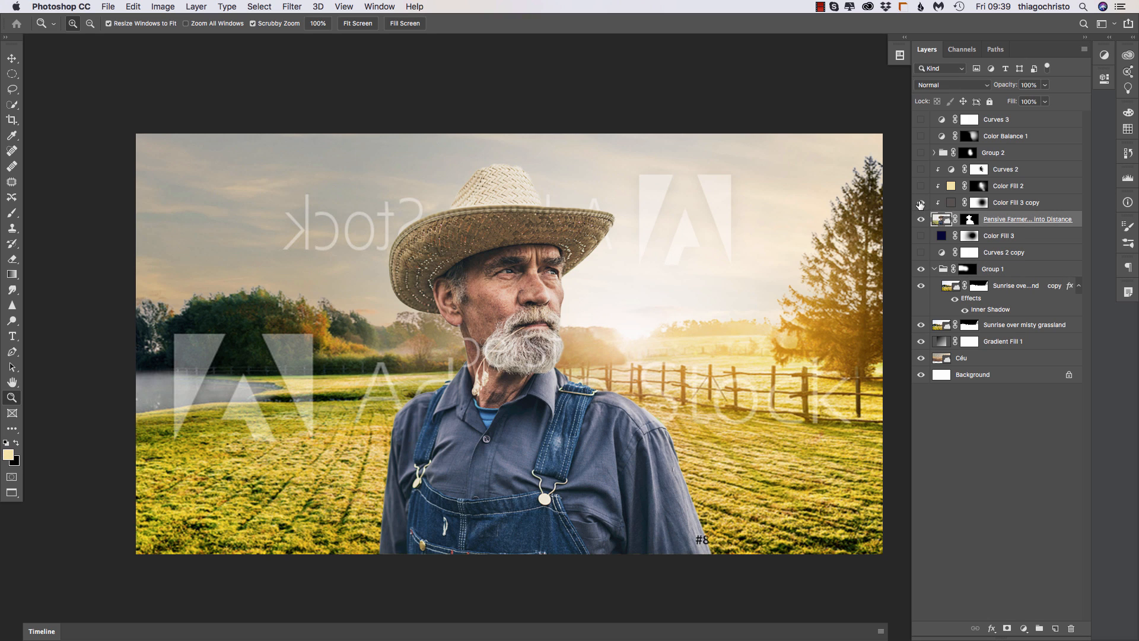
pyautogui.click(920, 203)
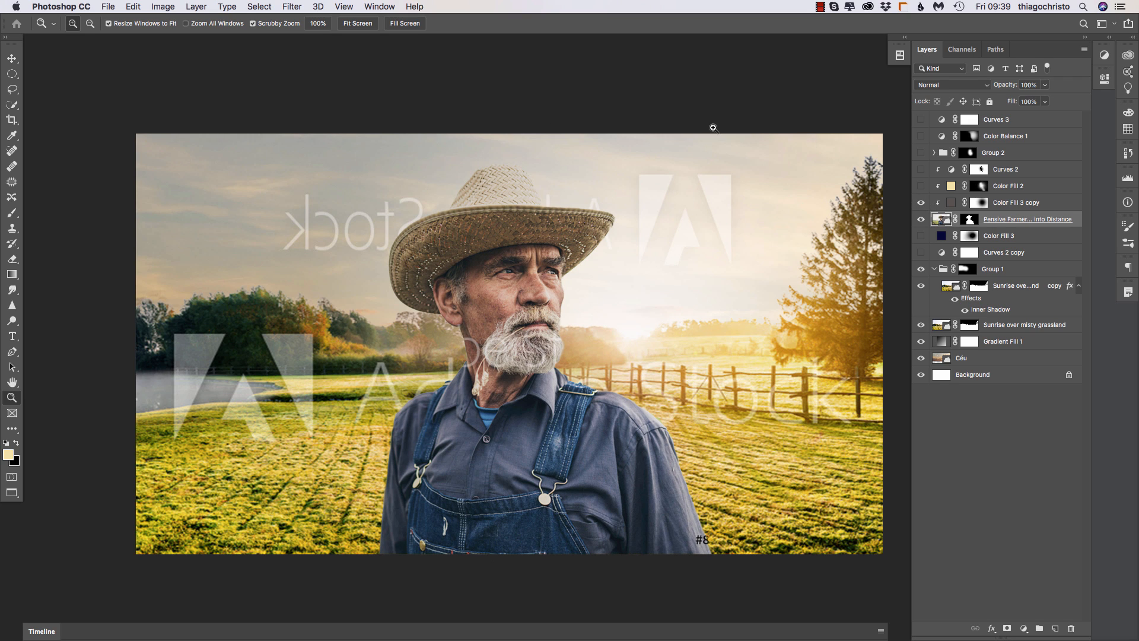
pyautogui.click(945, 208)
pyautogui.click(921, 186)
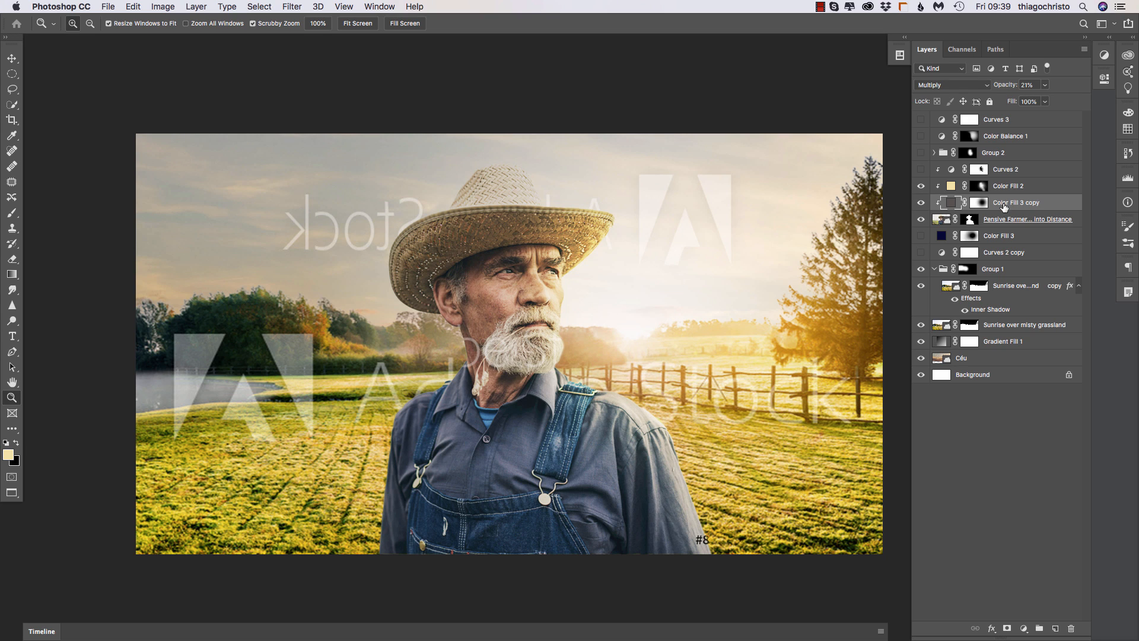
# Compare the farmer with and without the Color Fill 2 overlay, and select that fill layer.
pyautogui.click(920, 187)
pyautogui.click(921, 185)
pyautogui.click(951, 186)
pyautogui.moveTo(732, 295); pyautogui.dragTo(738, 291)
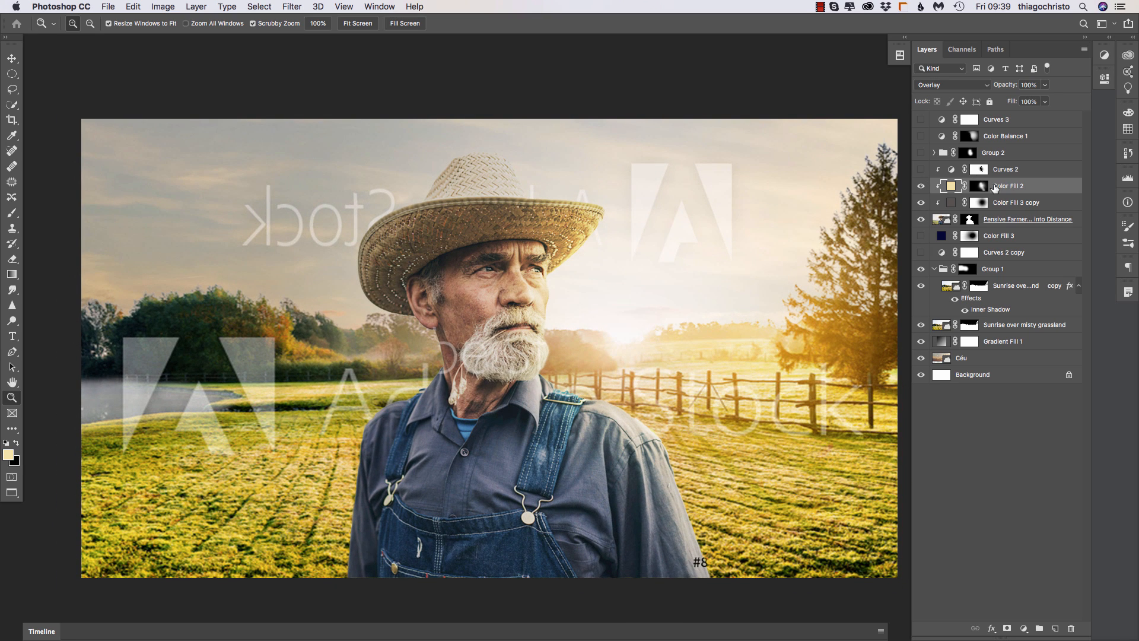
# Show the Curves 2 adjustment clipped to the farmer, check its effect, and show Curves 2 copy below him.
pyautogui.click(920, 170)
pyautogui.click(949, 168)
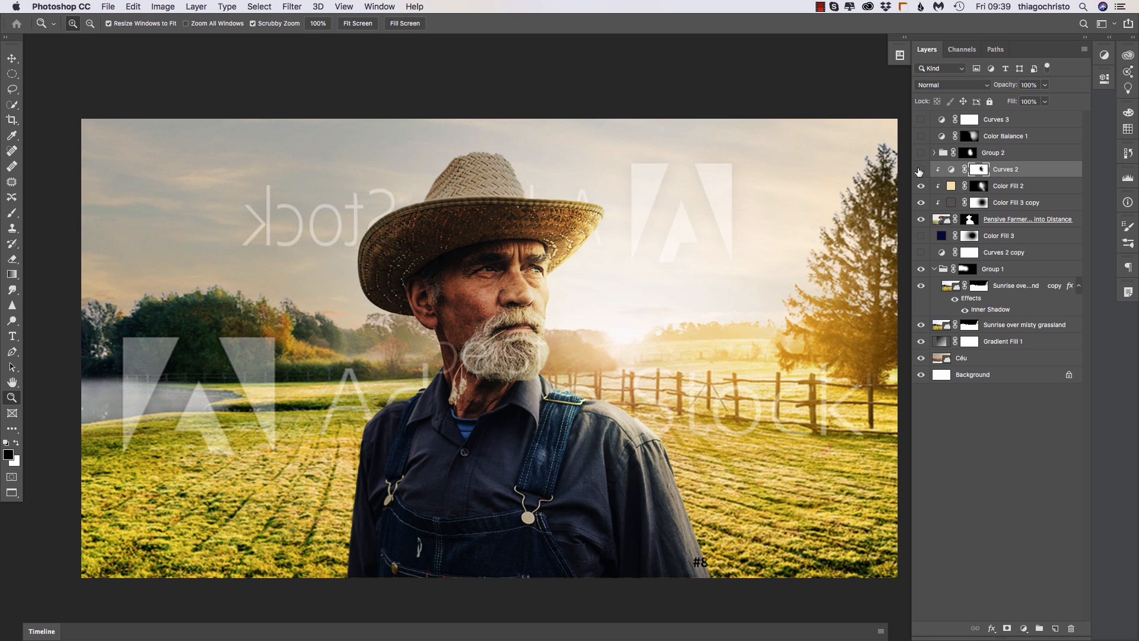
pyautogui.click(920, 170)
pyautogui.click(920, 170)
pyautogui.click(921, 253)
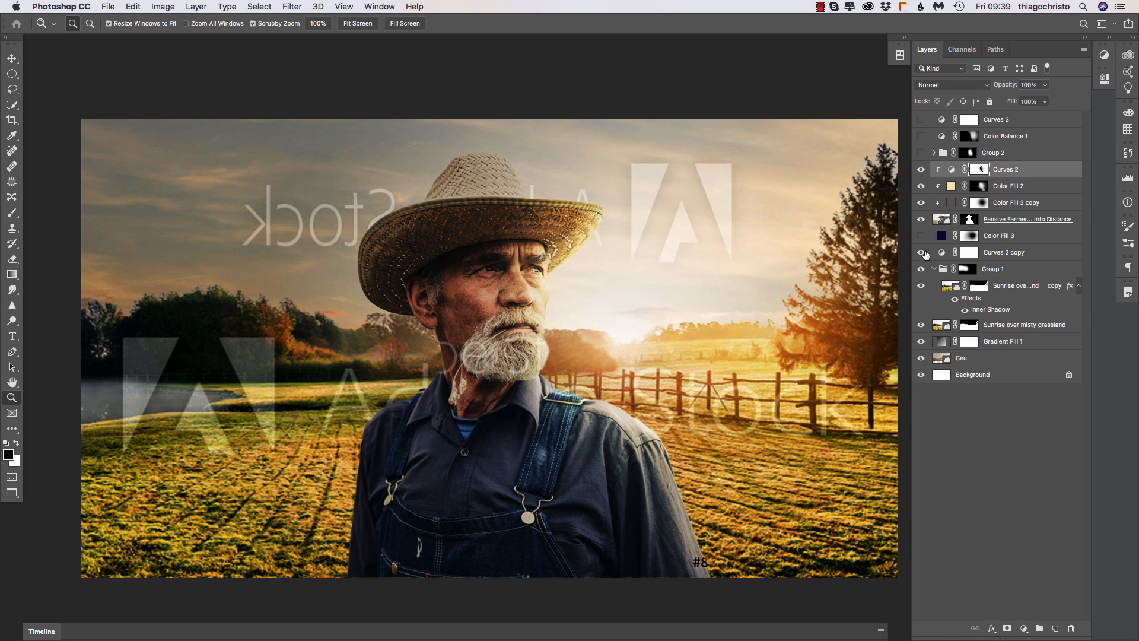
# Compare the farmer and the background with Curves 2 and Curves 2 copy switched off and on again.
pyautogui.click(920, 170)
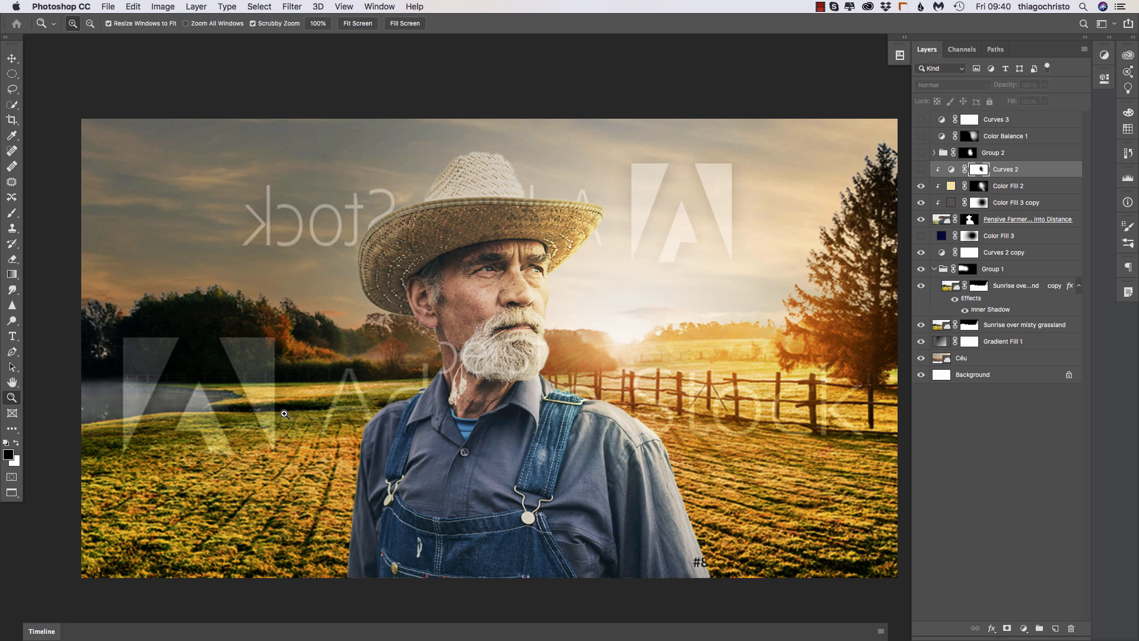
pyautogui.click(920, 170)
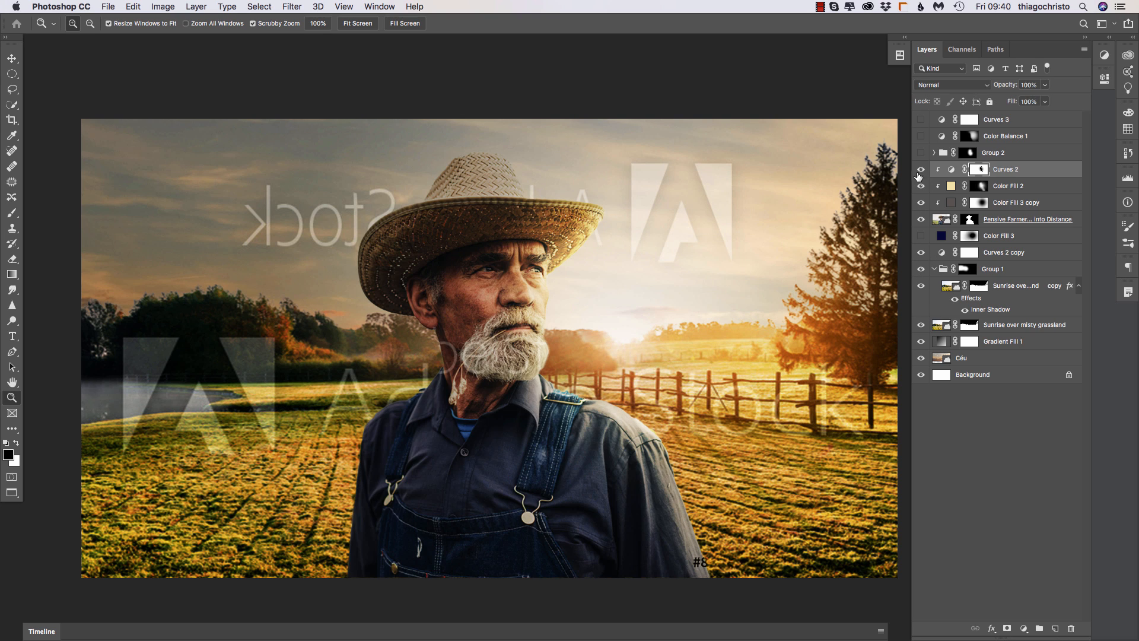
pyautogui.click(920, 253)
pyautogui.click(920, 170)
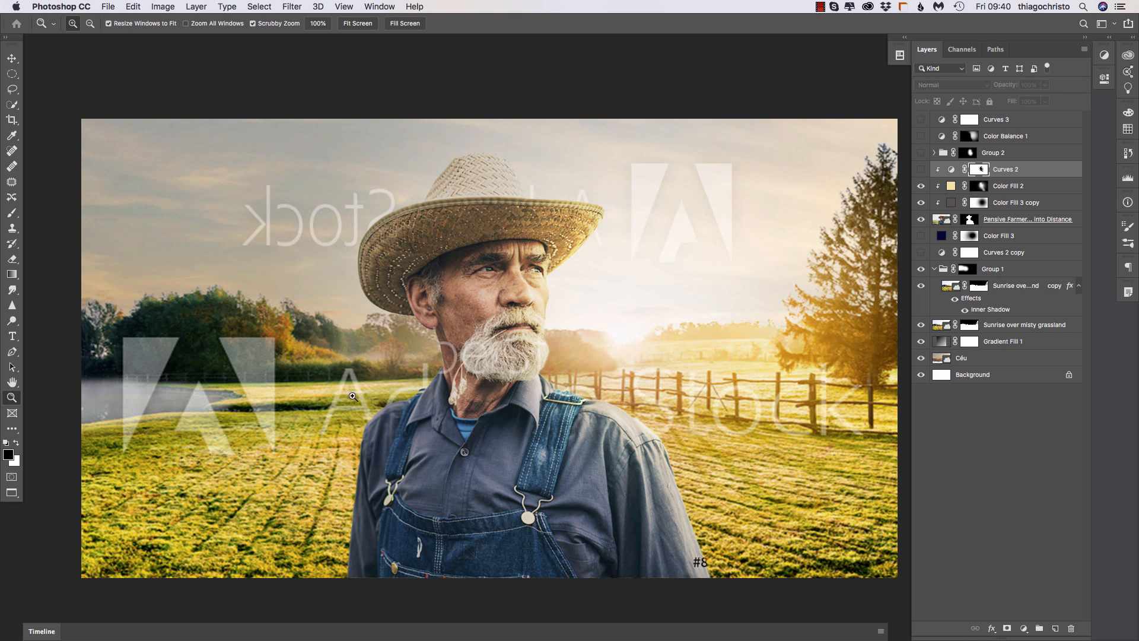
pyautogui.click(920, 252)
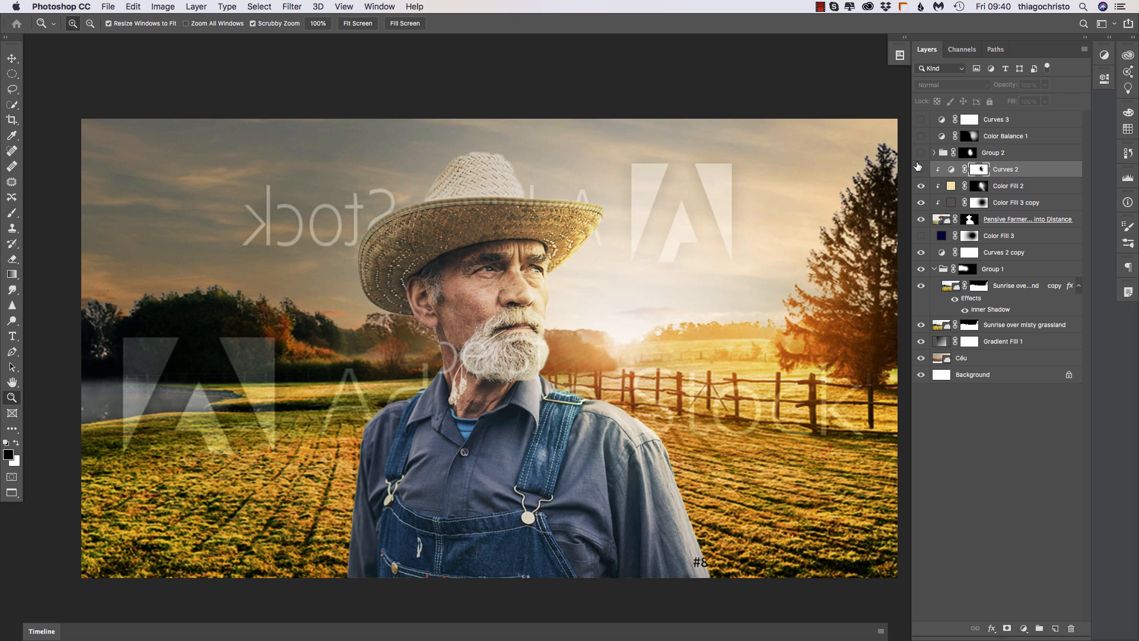
pyautogui.click(920, 170)
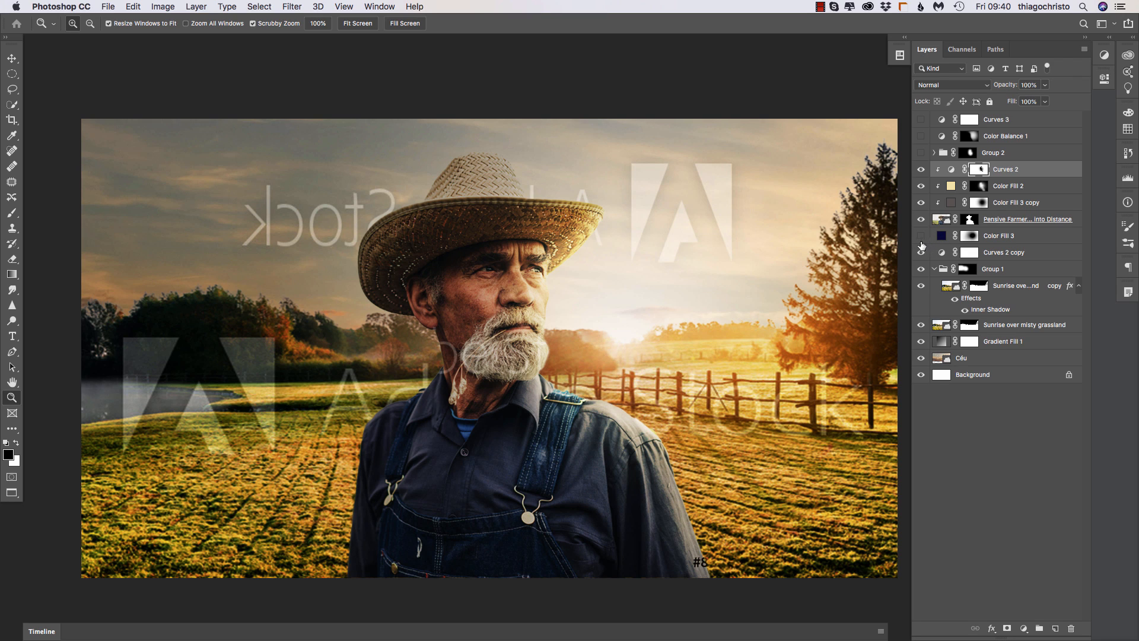
# Show and expand Group 2, and examine the gradient used by its Gradient Fill 2 layer without changing it.
pyautogui.click(920, 154)
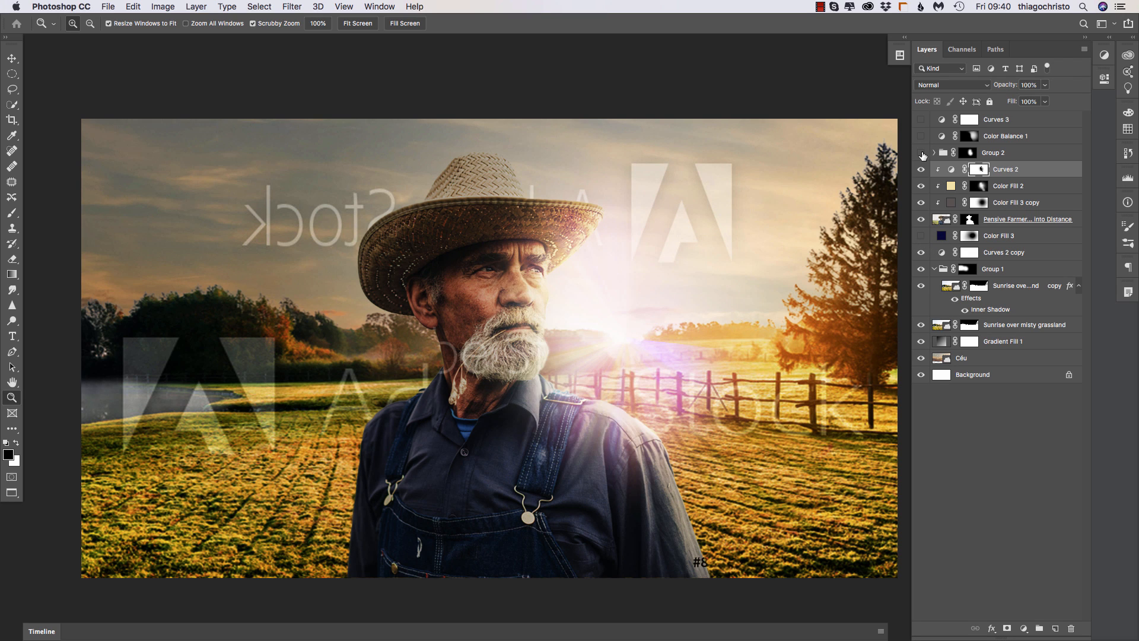
pyautogui.click(934, 152)
pyautogui.doubleClick(950, 170)
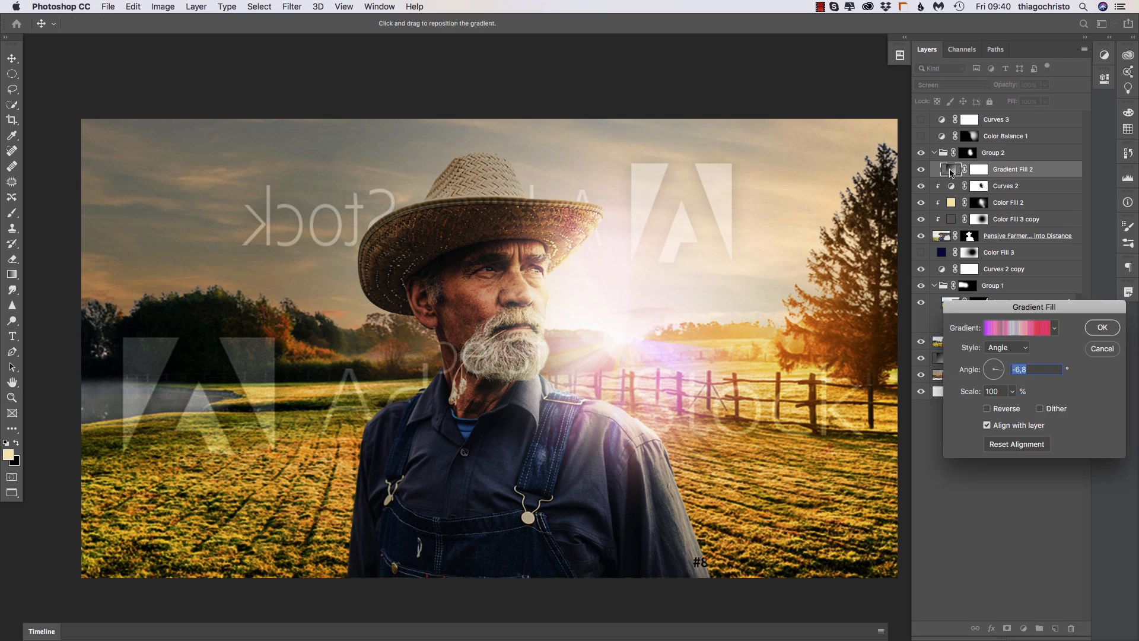
pyautogui.click(1003, 326)
pyautogui.click(376, 196)
pyautogui.click(1105, 346)
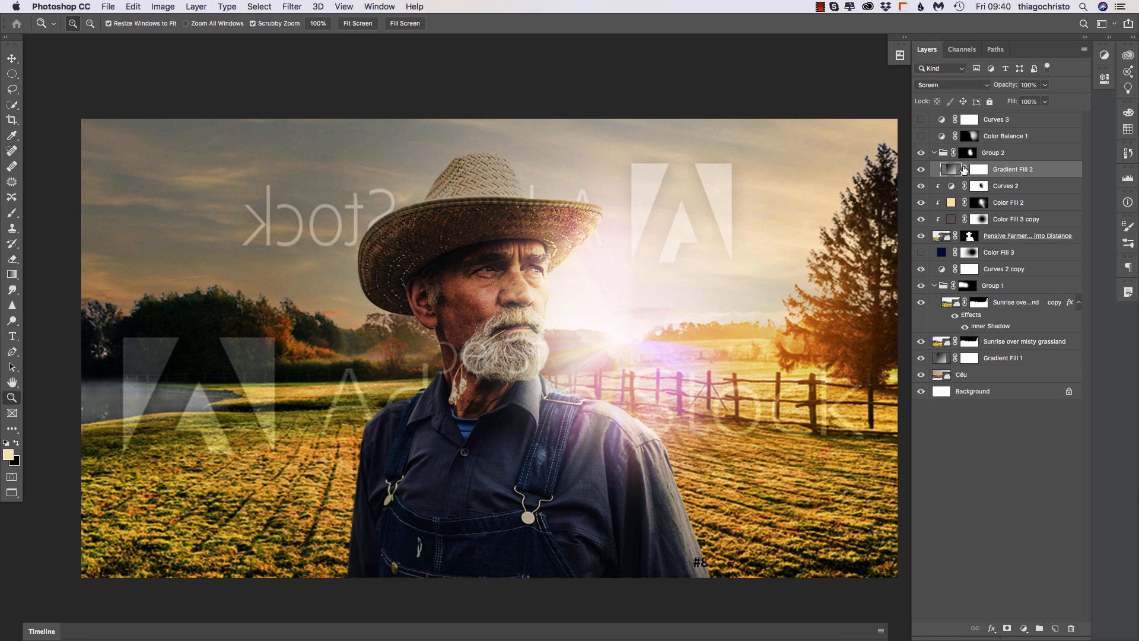
# Disable and re-enable the Group 2 mask, and try repositioning the Gradient Fill 2 light rays near the sun.
pyautogui.keyDown('shift'); pyautogui.click(967, 154); pyautogui.keyUp('shift')
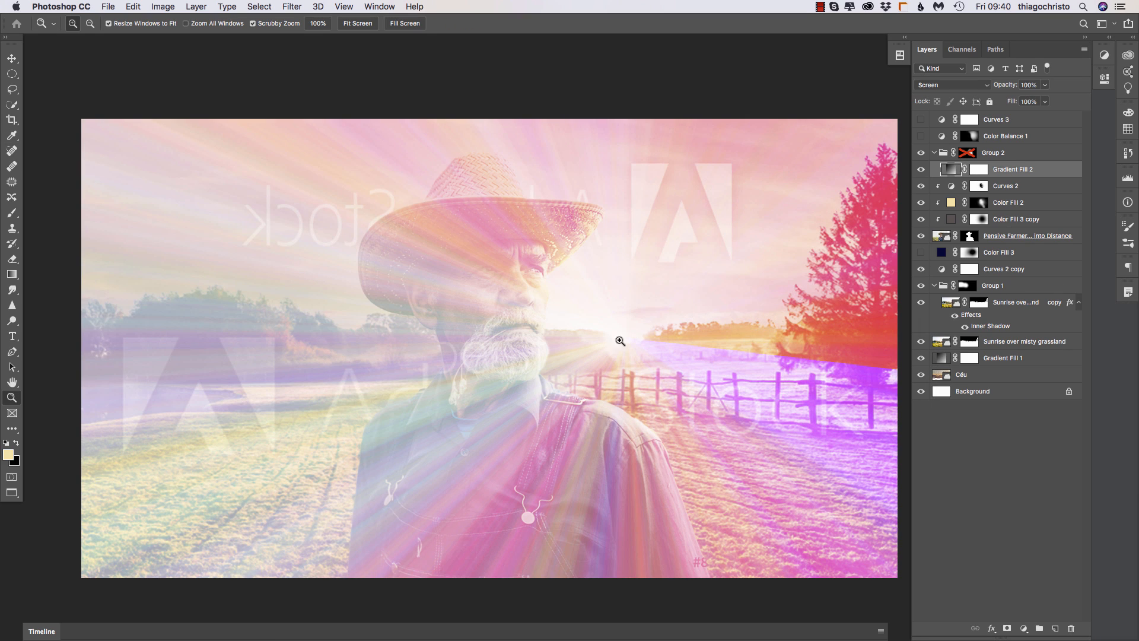
pyautogui.keyDown('shift'); pyautogui.click(968, 154); pyautogui.keyUp('shift')
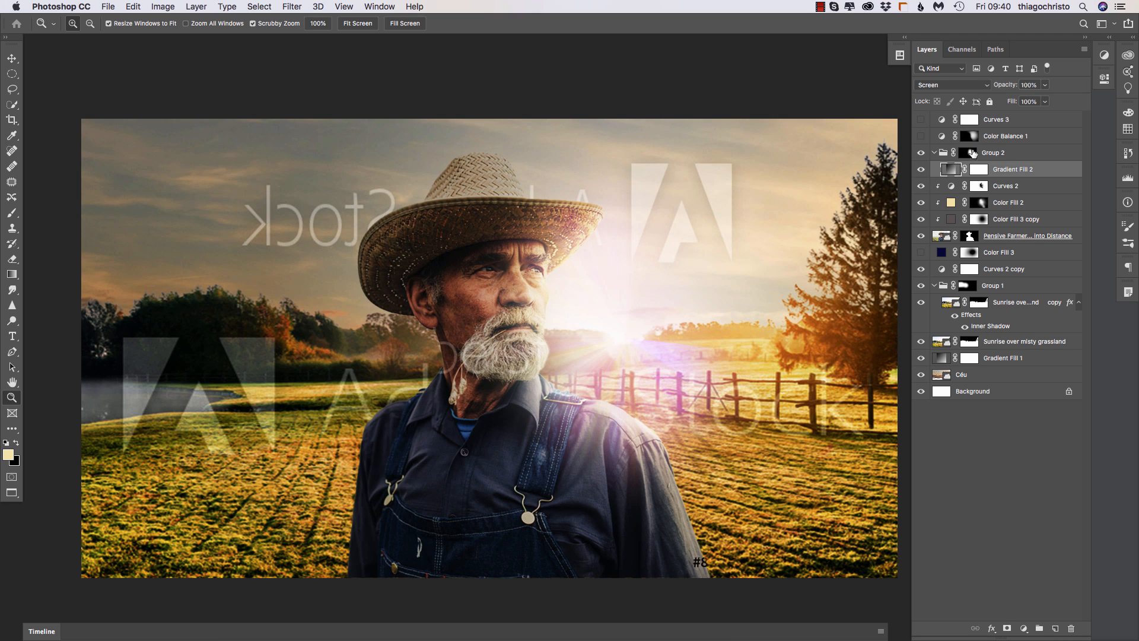
pyautogui.doubleClick(951, 170)
pyautogui.moveTo(602, 345); pyautogui.dragTo(789, 290)
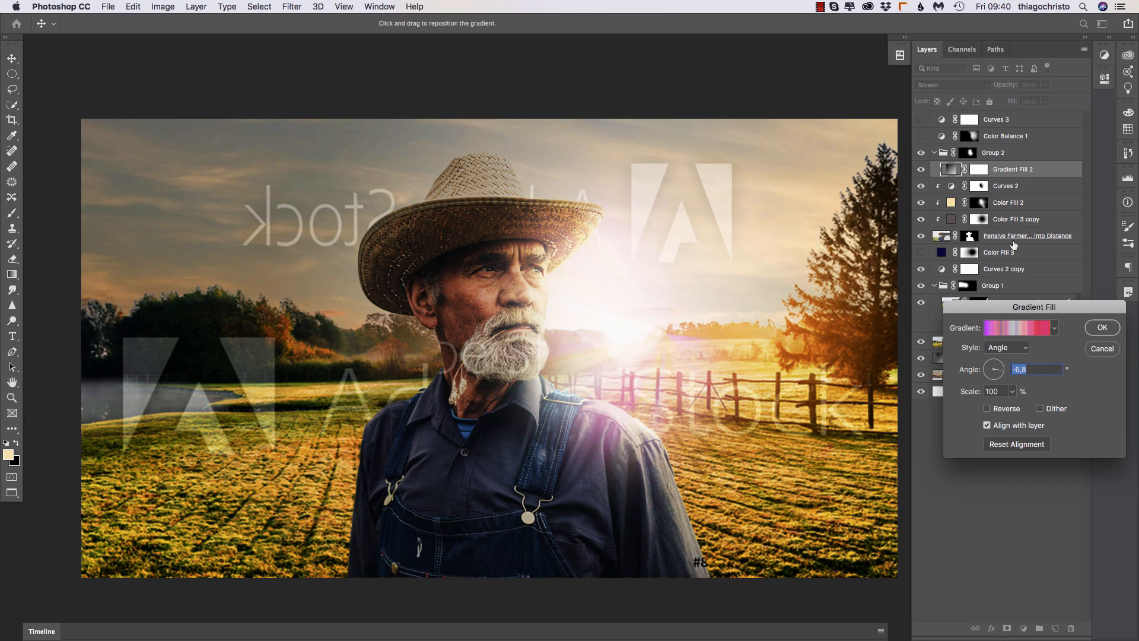
pyautogui.press('Return')
pyautogui.press('z')
# Disable the Group 2 mask, try repositioning the unmasked Gradient Fill 2 rays, and enable the mask again.
pyautogui.keyDown('shift'); pyautogui.click(968, 154); pyautogui.keyUp('shift')
pyautogui.doubleClick(951, 171)
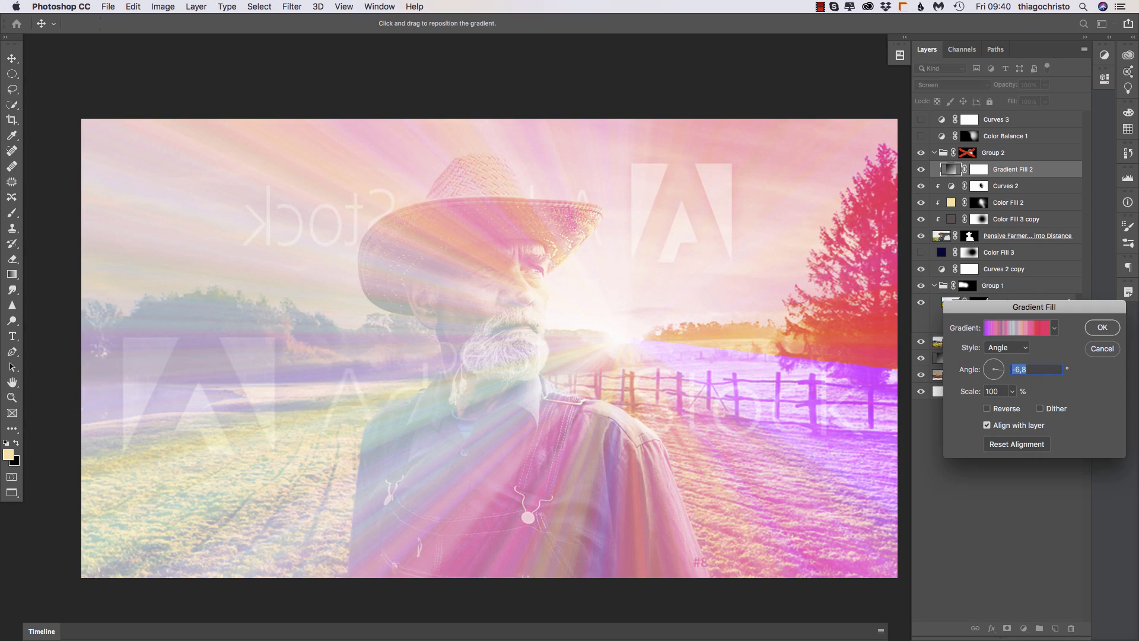
pyautogui.moveTo(620, 339)
pyautogui.mouseDown()
pyautogui.moveTo(551, 332)
pyautogui.moveTo(155, 224)
pyautogui.moveTo(709, 452)
pyautogui.moveTo(620, 339)
pyautogui.mouseUp()
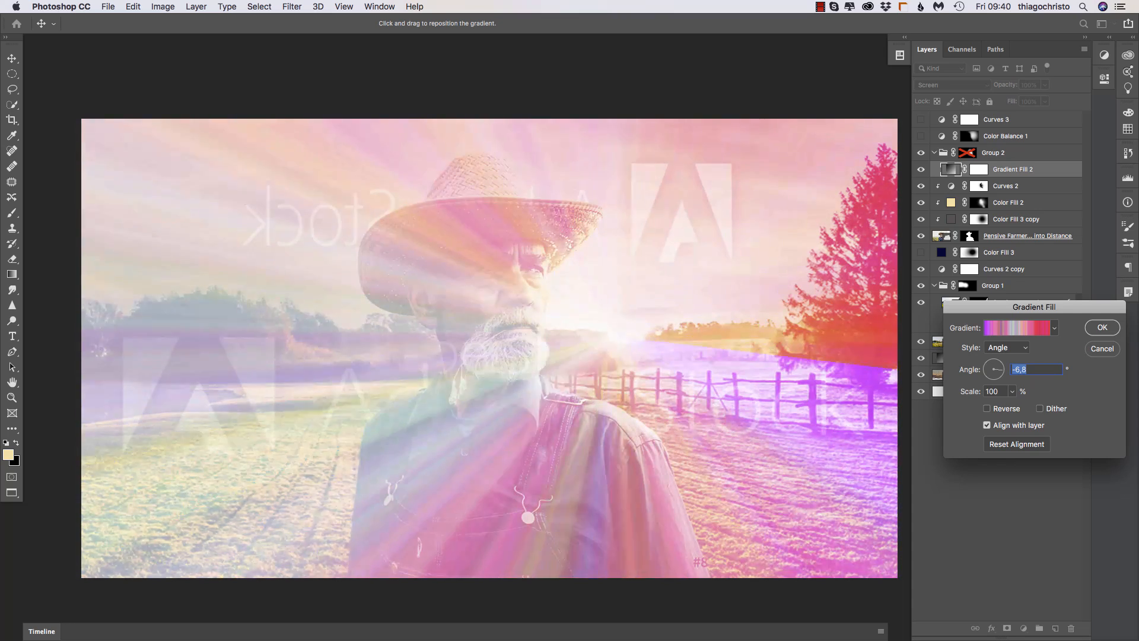
pyautogui.press('Return')
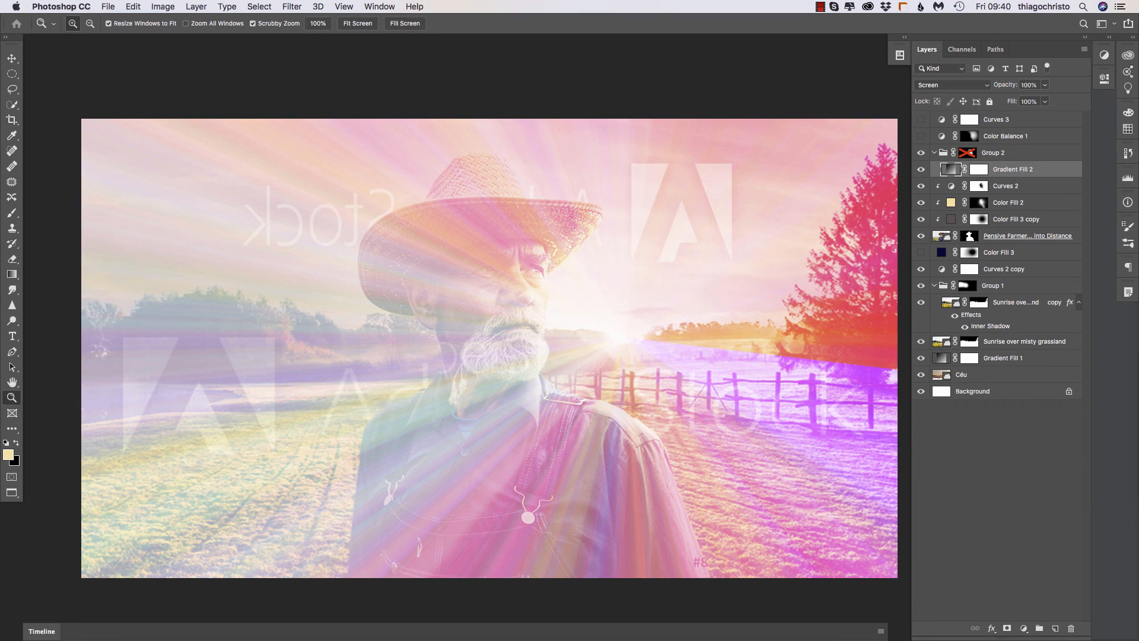
pyautogui.keyDown('shift'); pyautogui.click(967, 153); pyautogui.keyUp('shift')
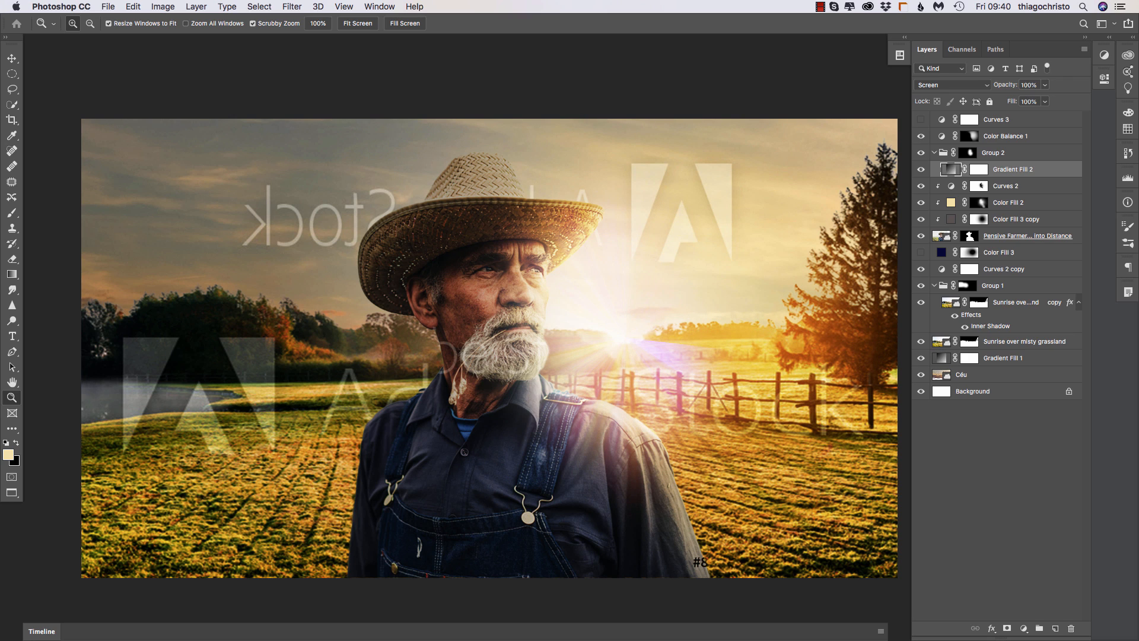
# Examine the Midtones settings of the Color Balance 1 adjustment.
pyautogui.click(1008, 136)
pyautogui.doubleClick(942, 136)
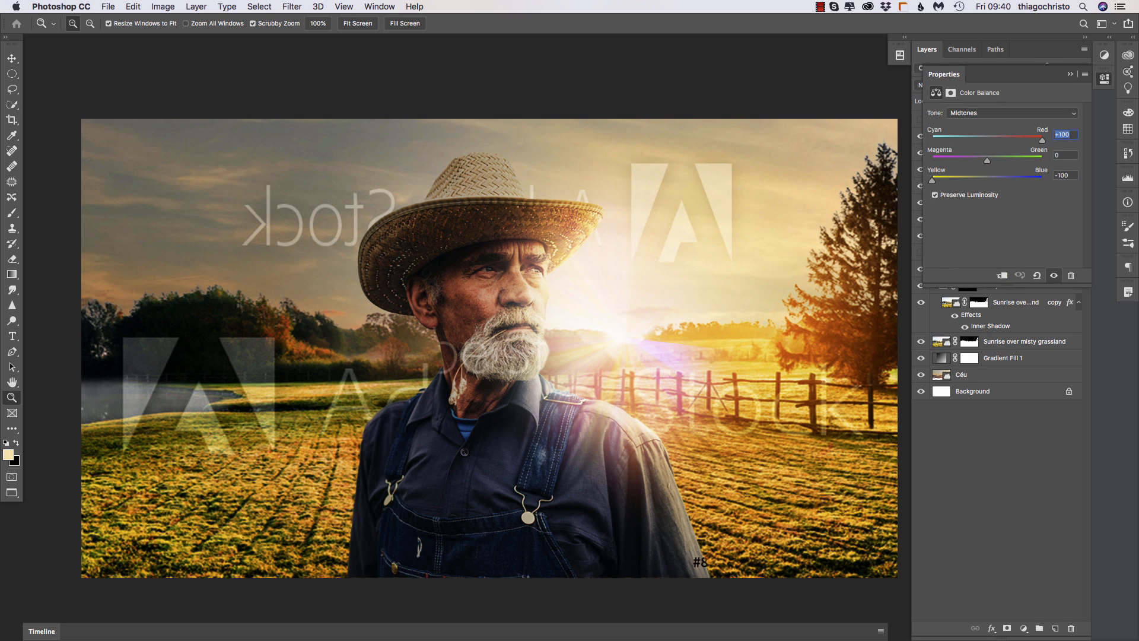
pyautogui.click(1070, 74)
# Compare the image with the Color Balance 1 mask disabled and enabled, and view that mask on its own.
pyautogui.keyDown('shift'); pyautogui.click(969, 135); pyautogui.keyUp('shift')
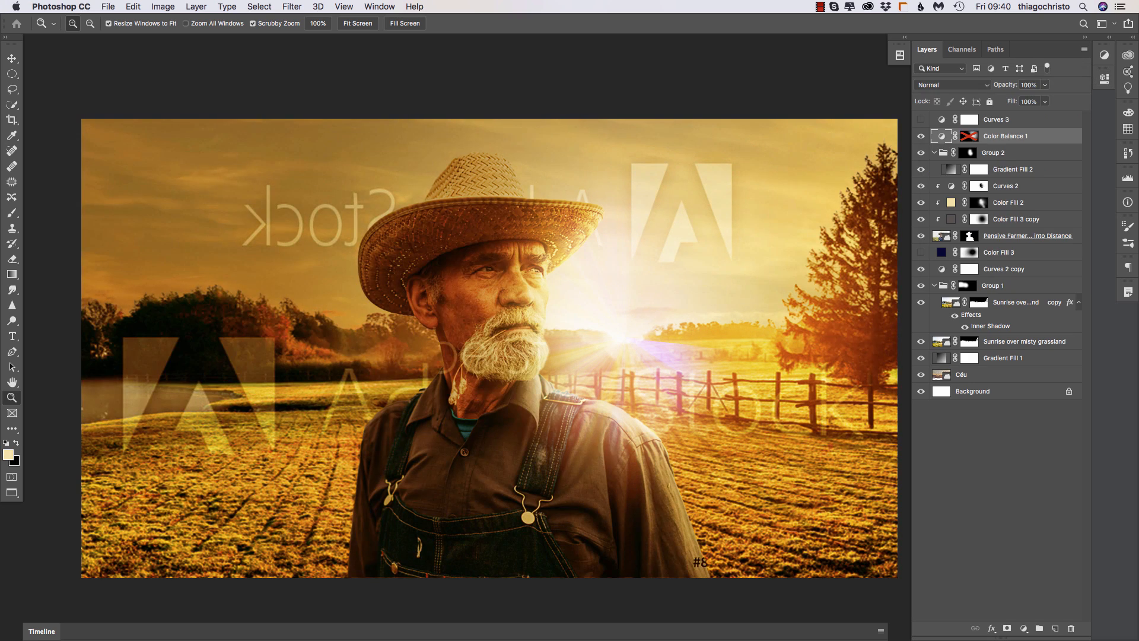
pyautogui.keyDown('shift'); pyautogui.click(969, 136); pyautogui.keyUp('shift')
pyautogui.keyDown('shift'); pyautogui.click(969, 136); pyautogui.keyUp('shift')
pyautogui.keyDown('shift'); pyautogui.click(969, 136); pyautogui.keyUp('shift')
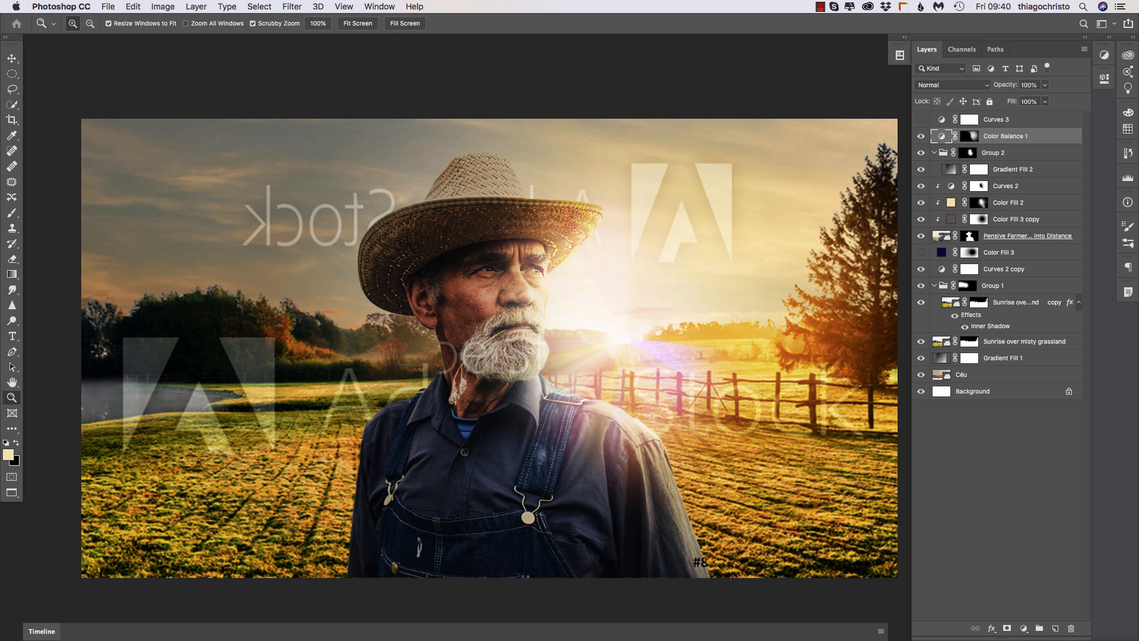
pyautogui.keyDown('alt'); pyautogui.click(969, 136); pyautogui.keyUp('alt')
pyautogui.keyDown('alt'); pyautogui.click(969, 136); pyautogui.keyUp('alt')
# Show the Curves 3 adjustment, examine its Blue channel curve, and return to the RGB curve.
pyautogui.click(968, 119)
pyautogui.doubleClick(942, 119)
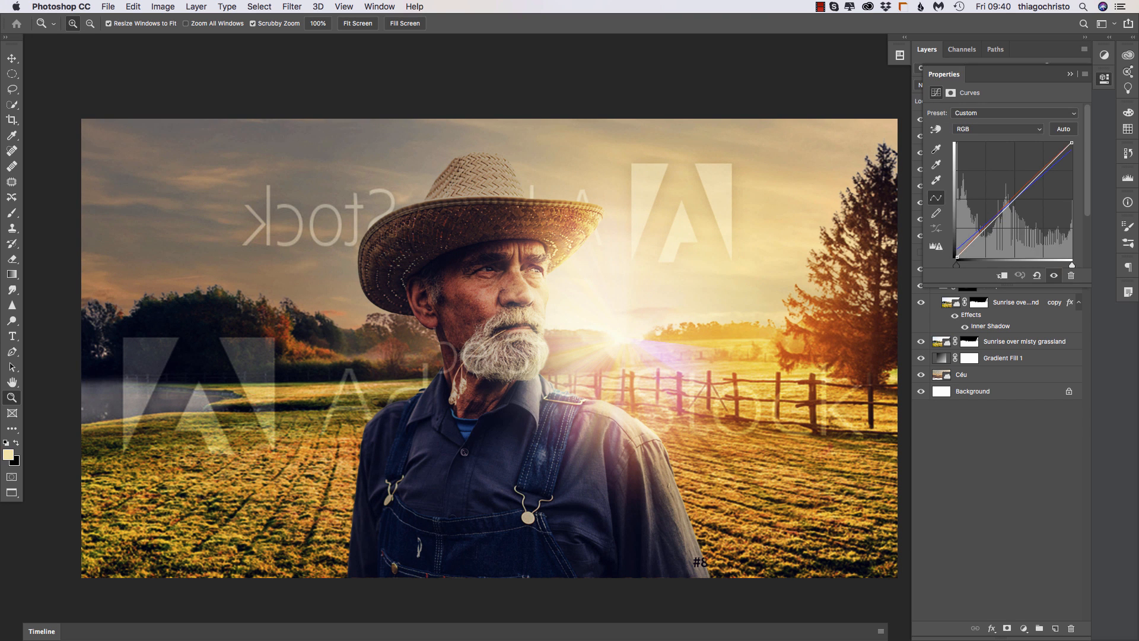
pyautogui.click(998, 128)
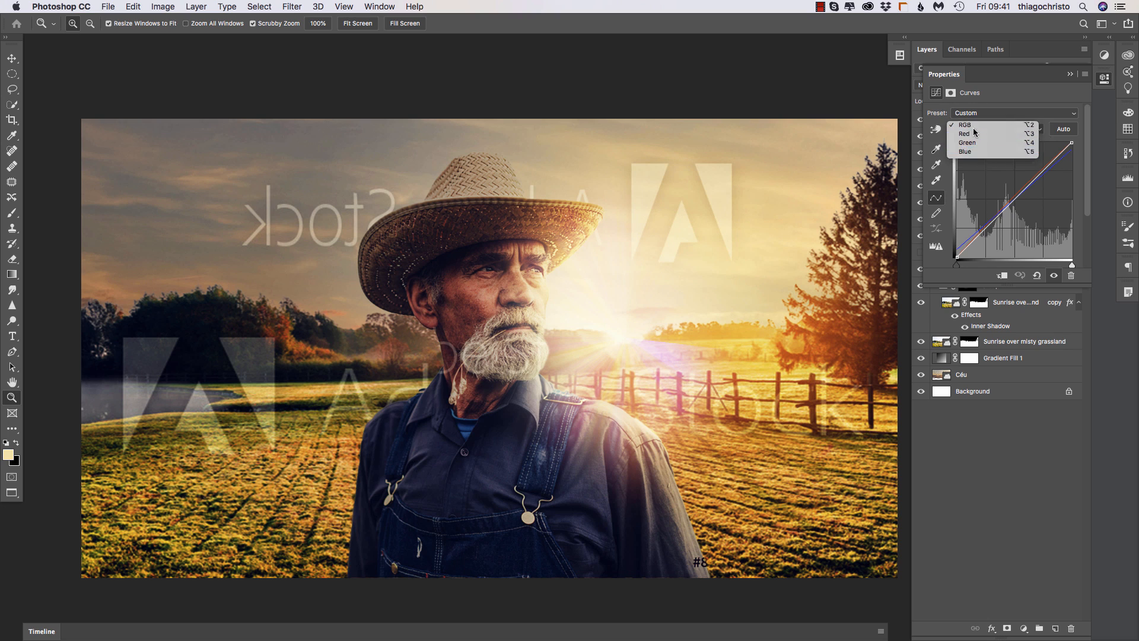
pyautogui.click(979, 161)
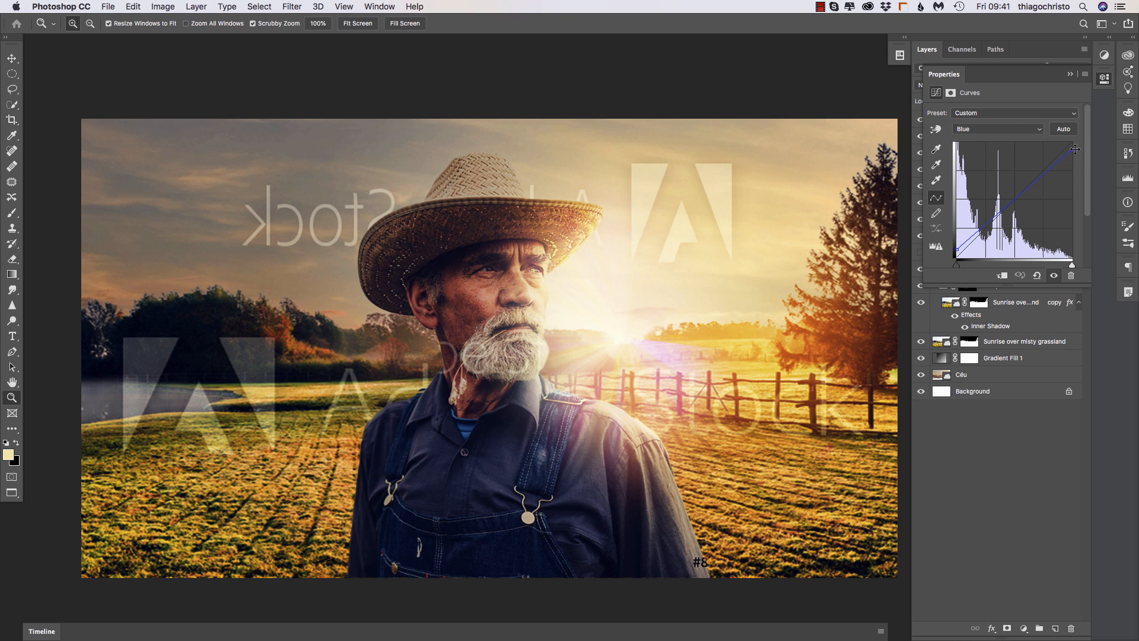
pyautogui.click(985, 128)
pyautogui.click(973, 98)
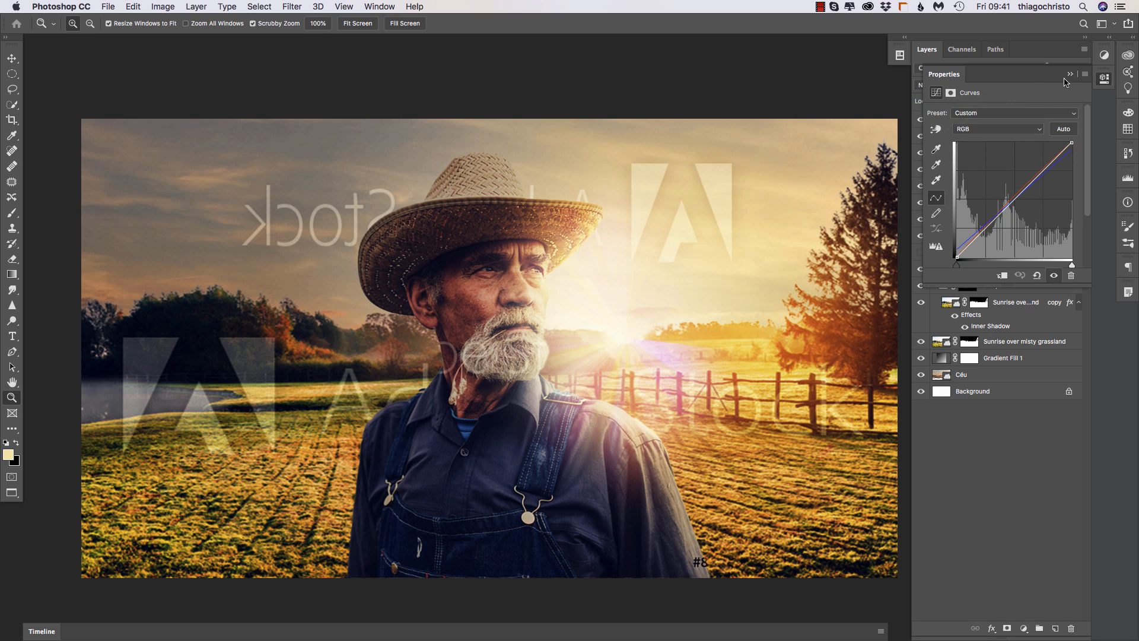
pyautogui.click(1071, 73)
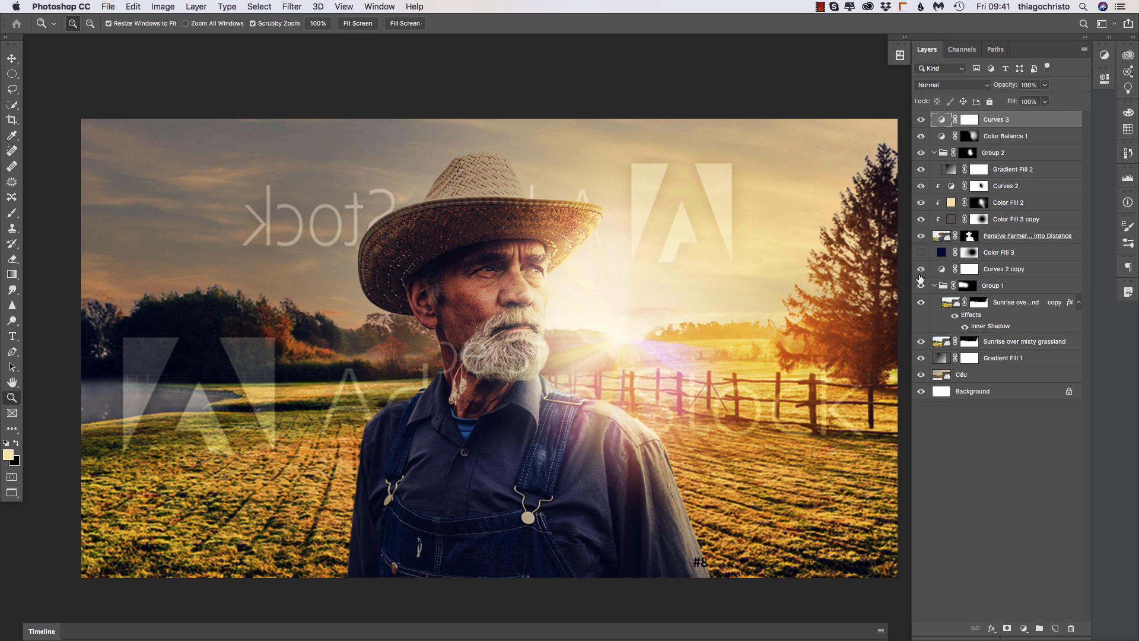
# Show the Color Fill 3 layer, examine its colour and layer mask, and collapse the grassland copy's effects list.
pyautogui.click(919, 254)
pyautogui.click(942, 253)
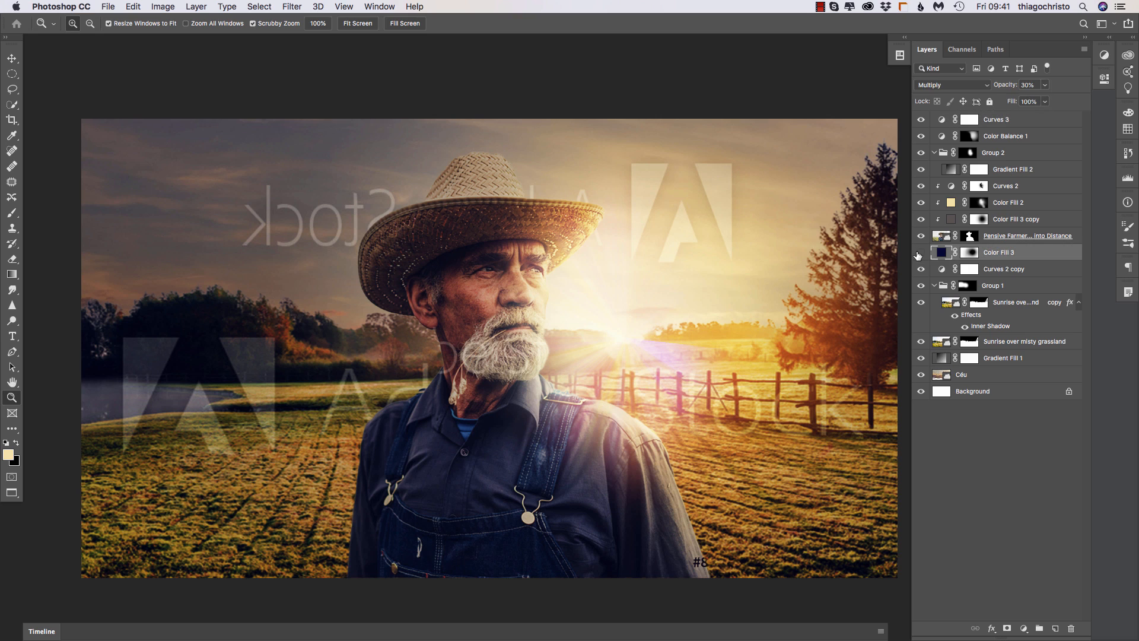
pyautogui.doubleClick(942, 253)
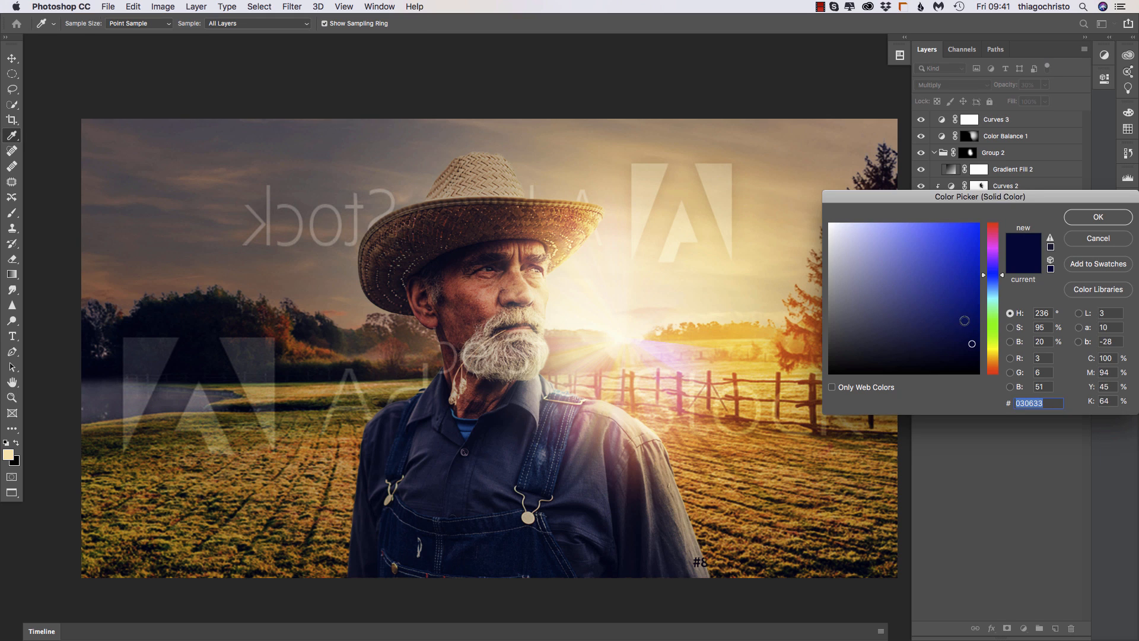
pyautogui.press('Escape')
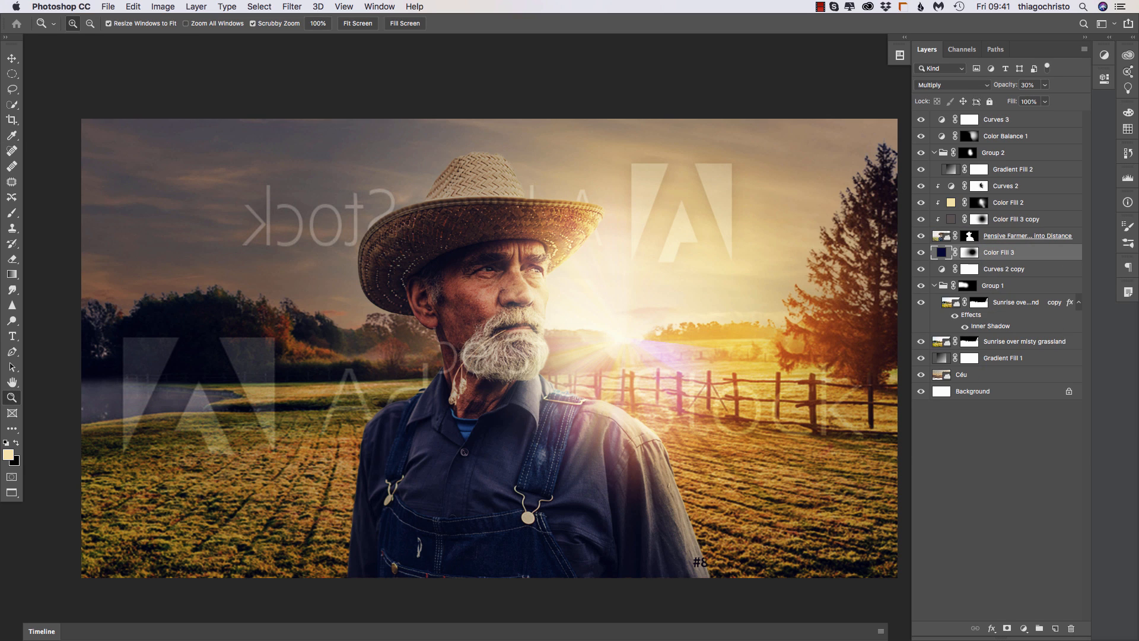
pyautogui.keyDown('alt'); pyautogui.click(970, 252); pyautogui.keyUp('alt')
pyautogui.press('super+minus')
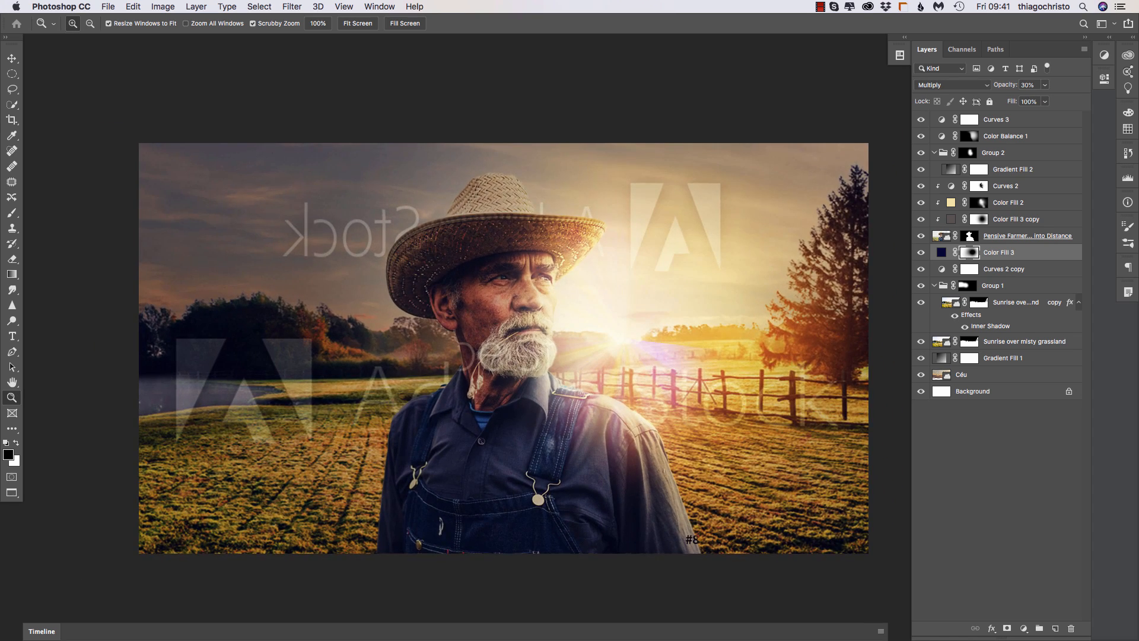
pyautogui.click(1079, 302)
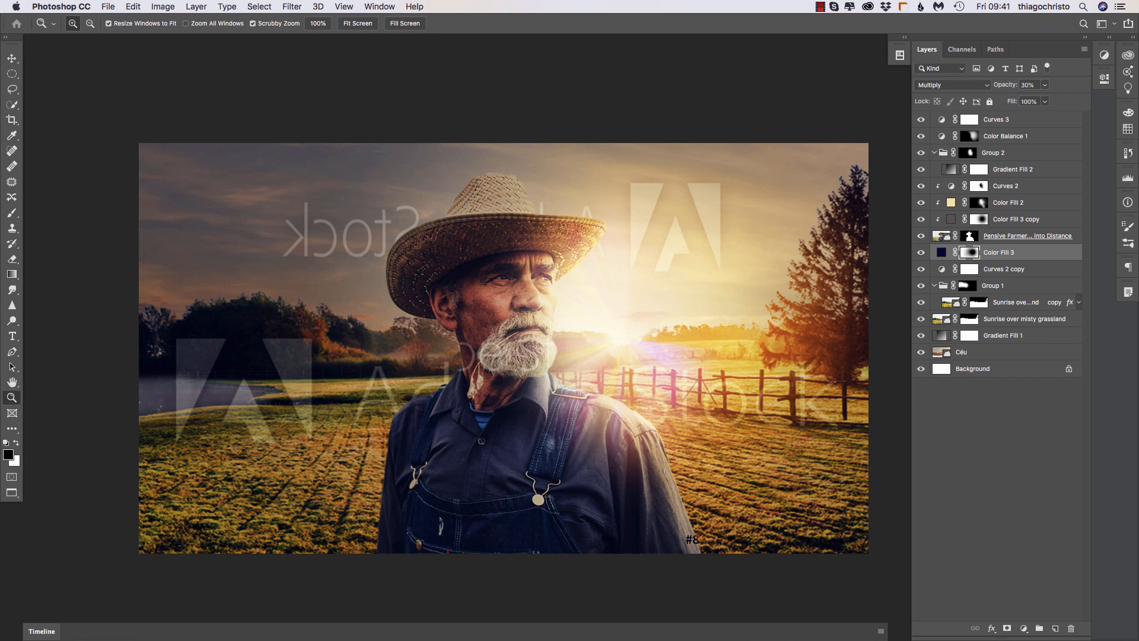
# Tile all open documents vertically, activate homem fazenda noite.psd, and show it enlarged in full-screen mode.
pyautogui.click(379, 7)
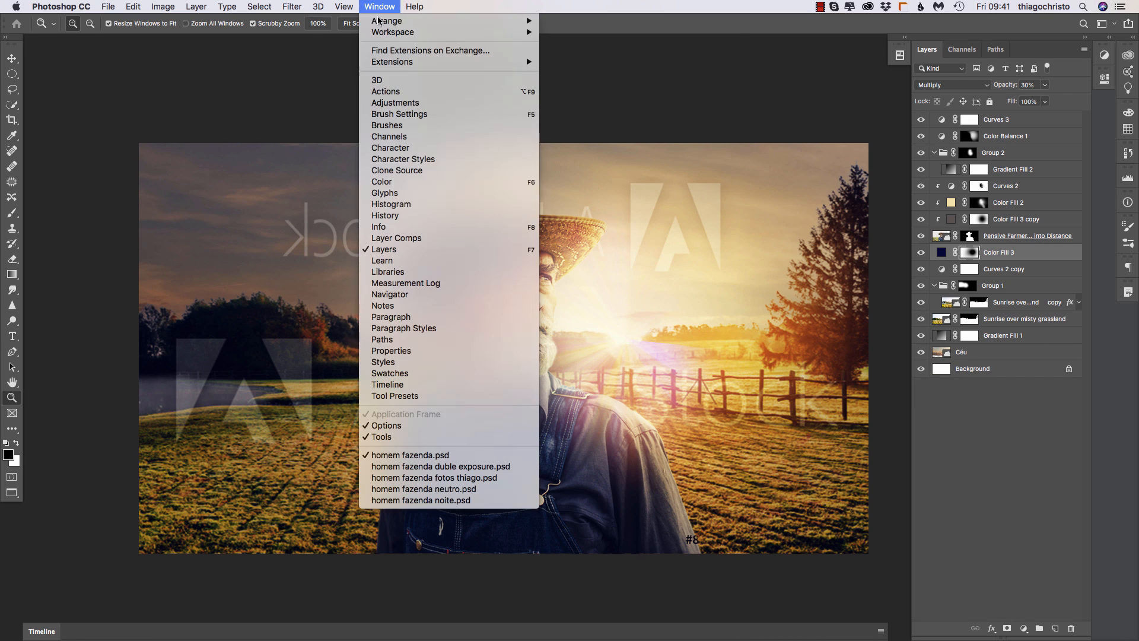
pyautogui.moveTo(415, 21)
pyautogui.click(575, 24)
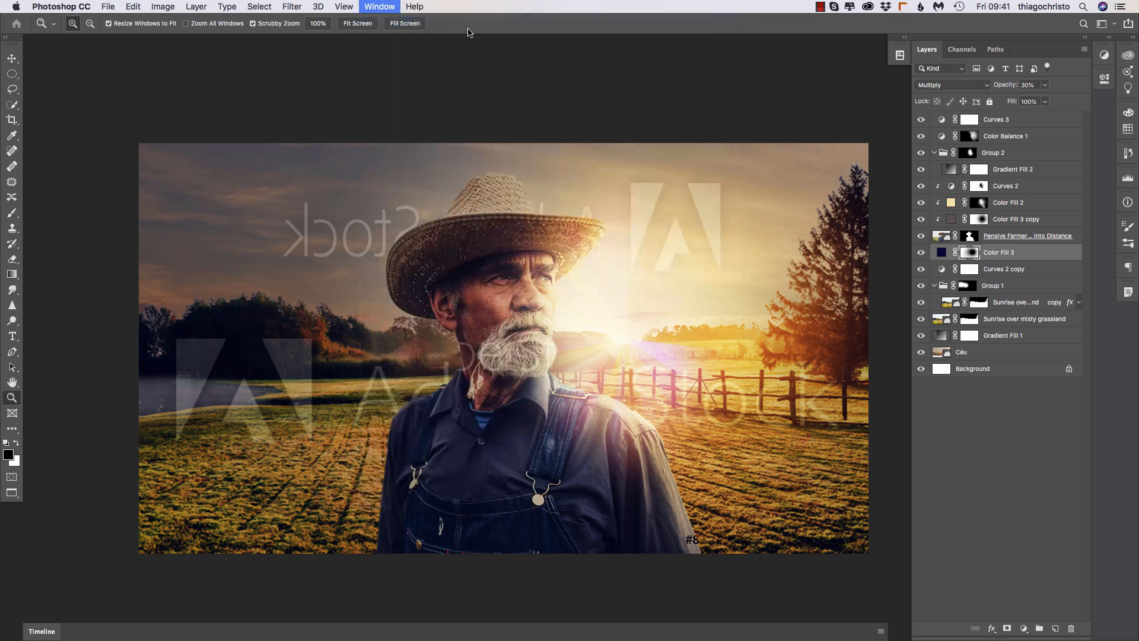
pyautogui.click(242, 58)
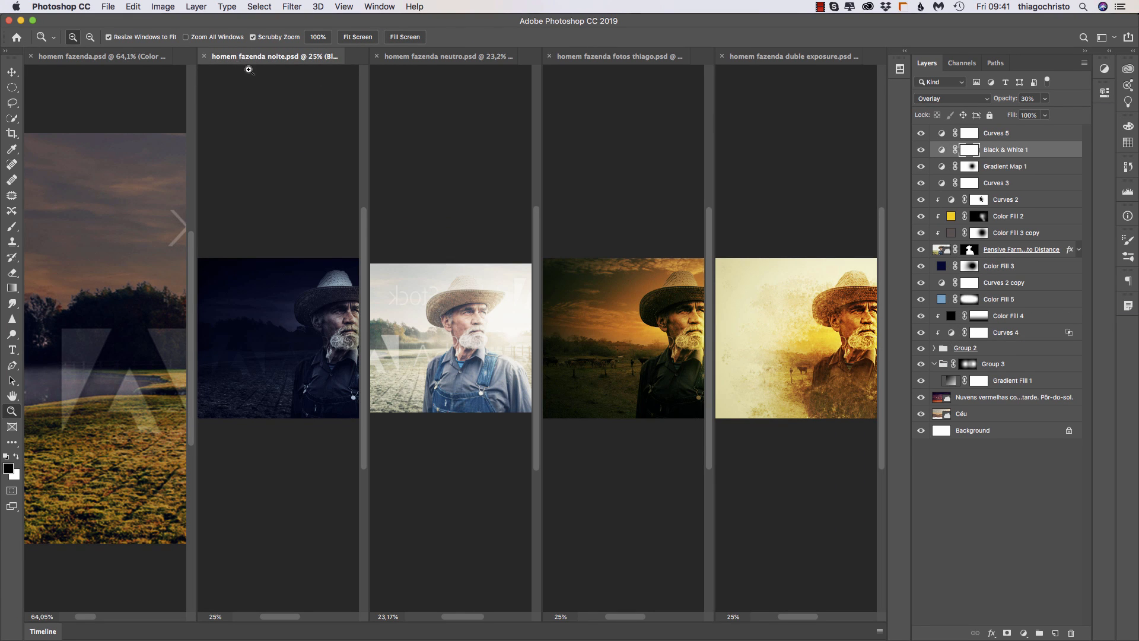
pyautogui.press('f')
pyautogui.moveTo(623, 347); pyautogui.dragTo(680, 334)
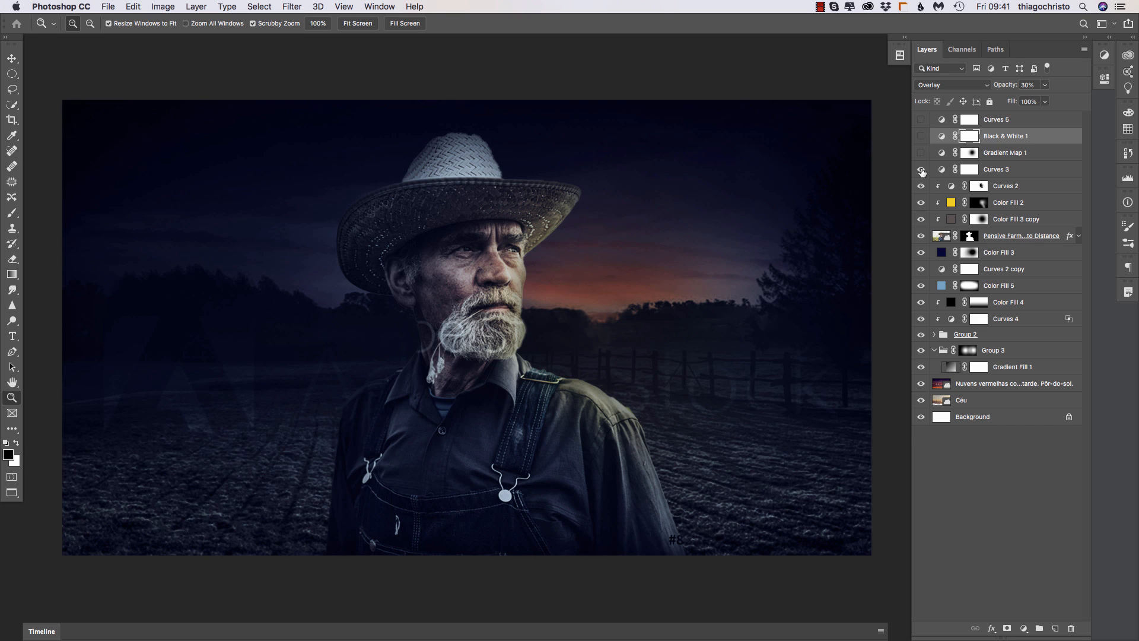
# Hide all layers except Background, and show the farmer, Group 2, Céu and red-cloud sky layers above it.
pyautogui.keyDown('alt'); pyautogui.click(921, 415); pyautogui.keyUp('alt')
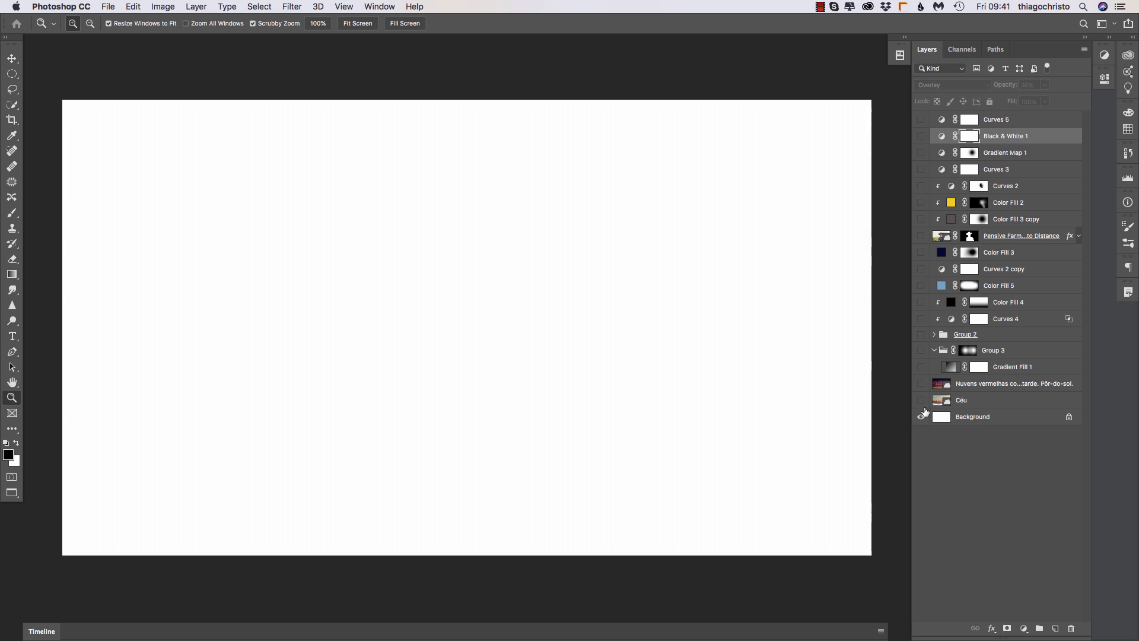
pyautogui.click(920, 236)
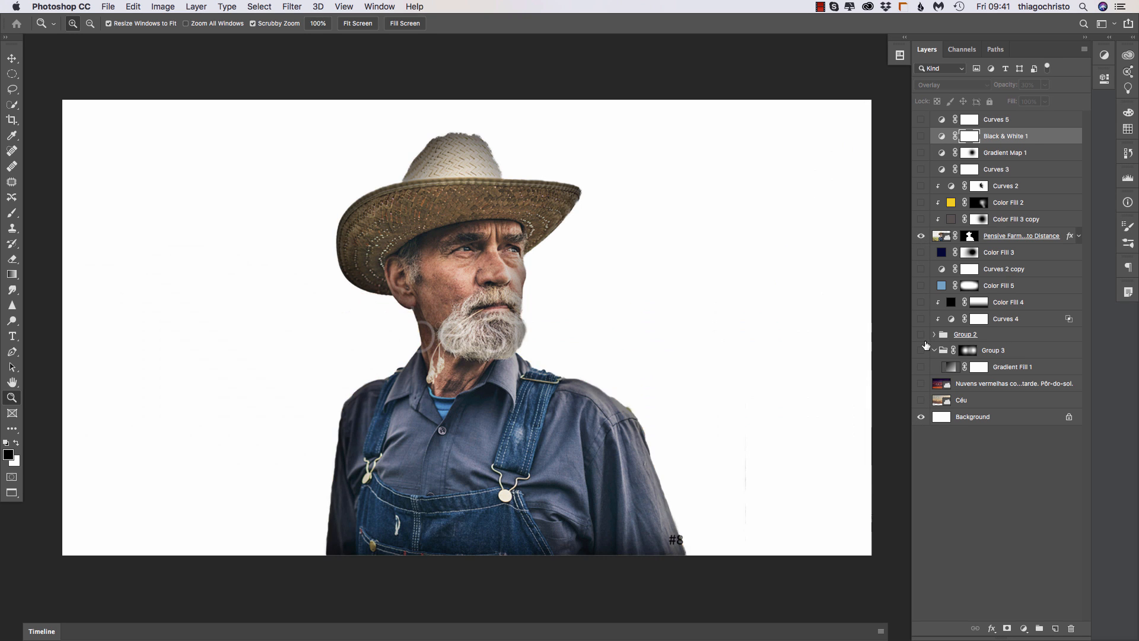
pyautogui.click(920, 334)
pyautogui.click(921, 400)
pyautogui.click(922, 384)
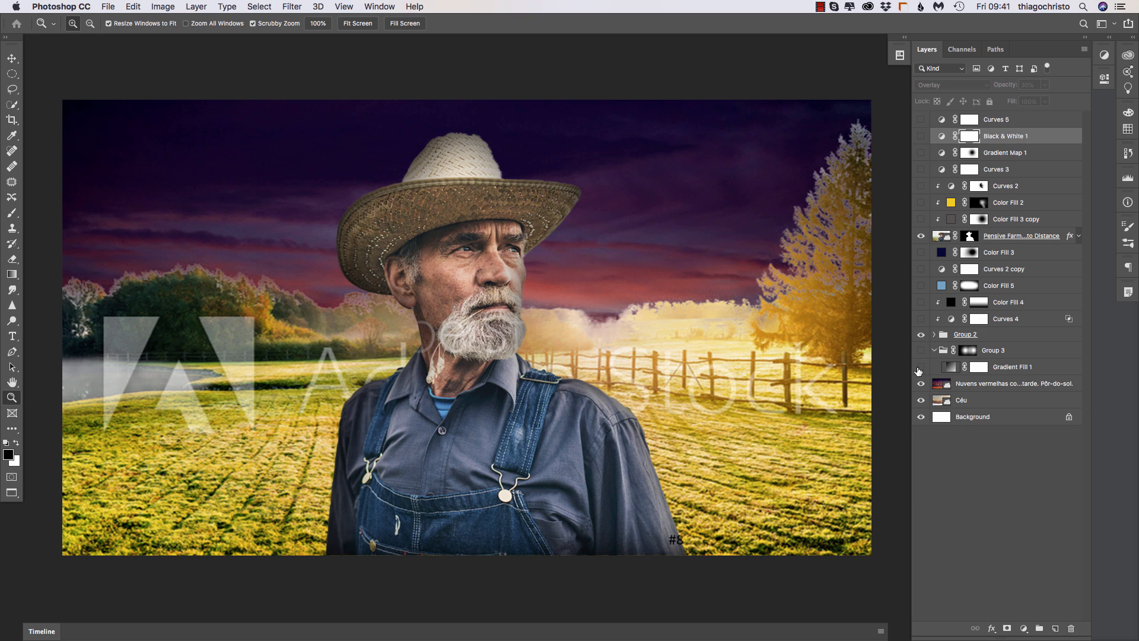
# Show Group 3 with its Gradient Fill 1 plus the Curves 4 and Color Fill 4 layers, and select Color Fill 4.
pyautogui.click(920, 367)
pyautogui.click(921, 350)
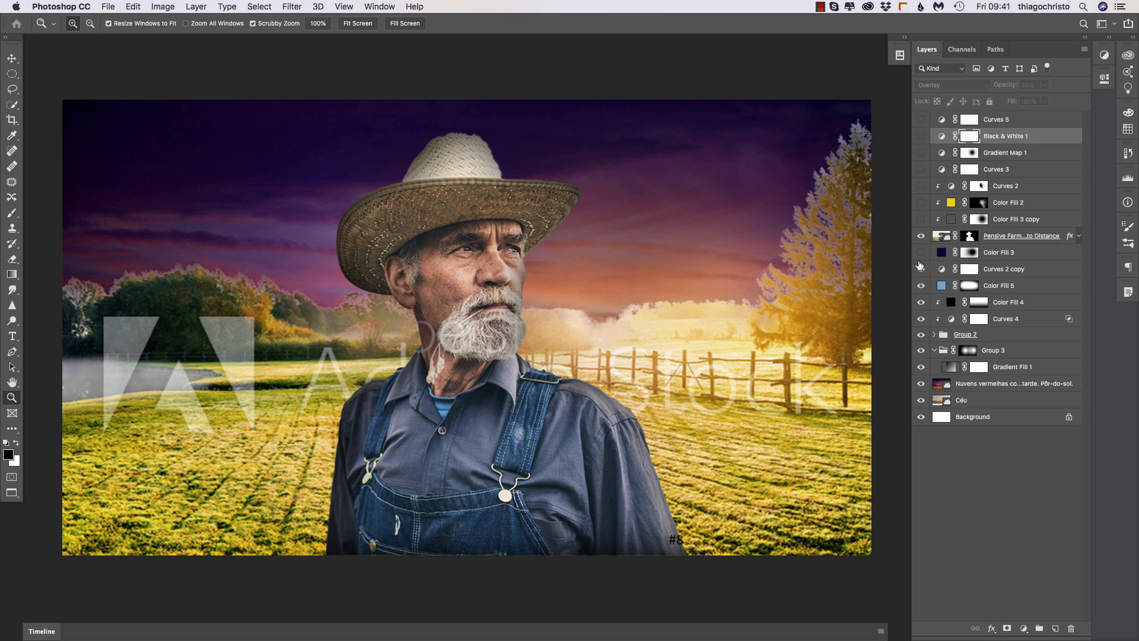
pyautogui.click(920, 252)
pyautogui.click(921, 319)
pyautogui.click(920, 302)
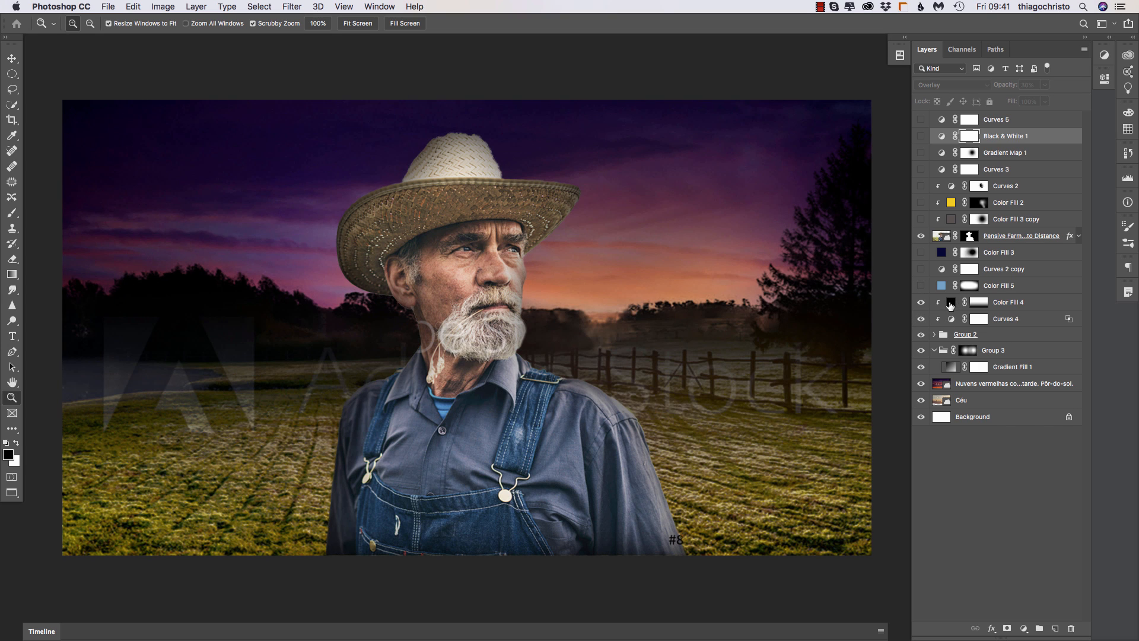
pyautogui.click(950, 304)
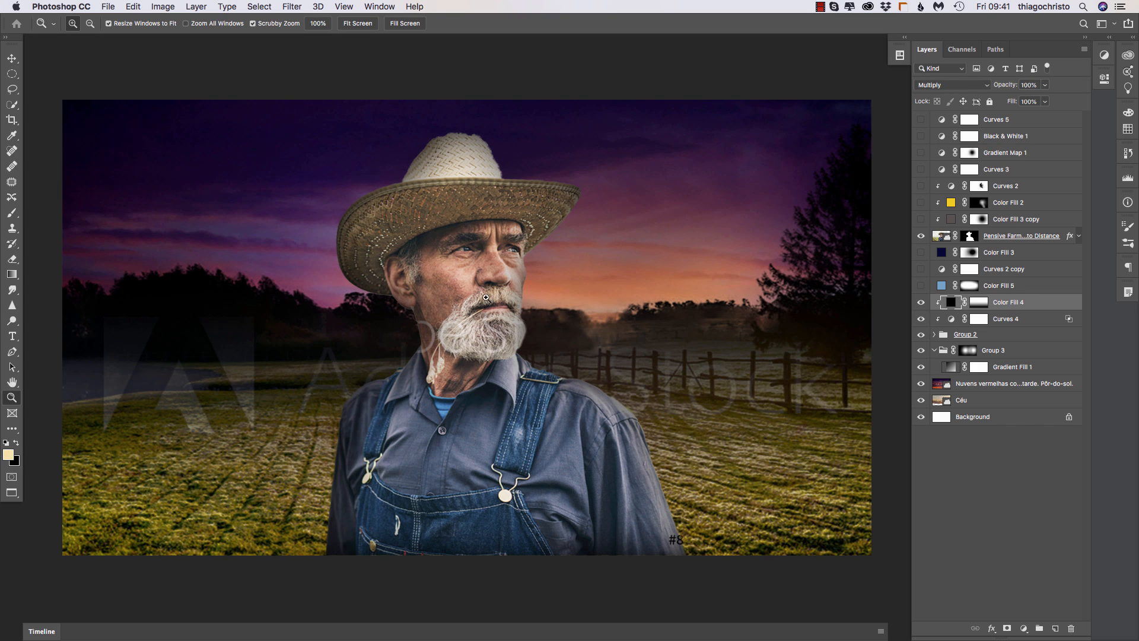
# Show the Color Fill 5, Curves 2 copy and Color Fill 3 layers, selecting both colour fills to examine their settings.
pyautogui.click(920, 286)
pyautogui.click(942, 287)
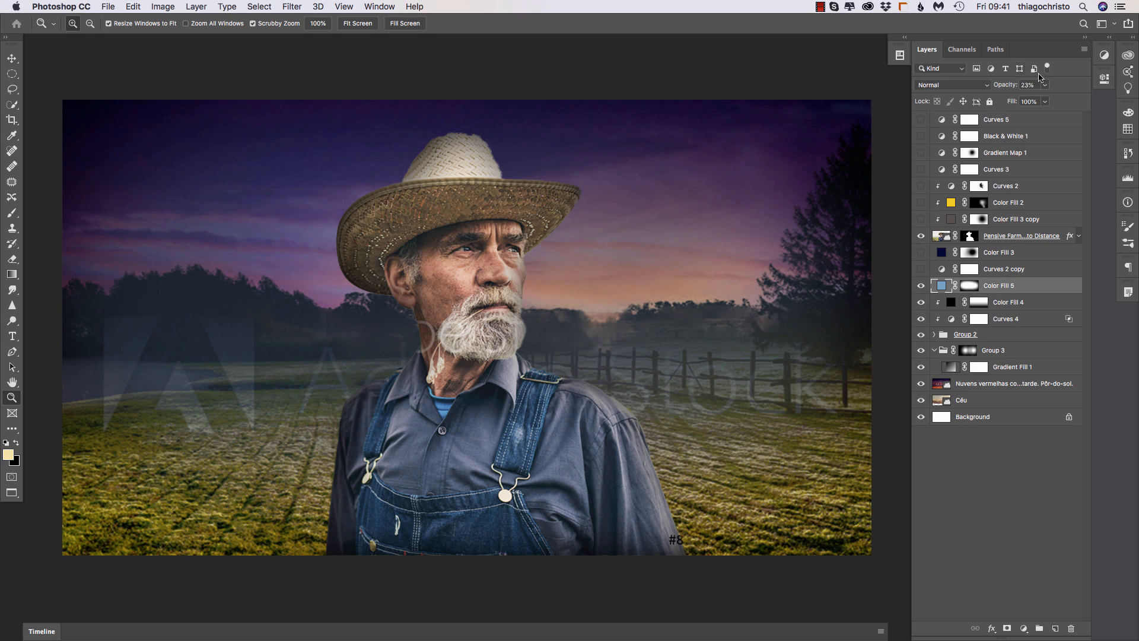
pyautogui.click(919, 270)
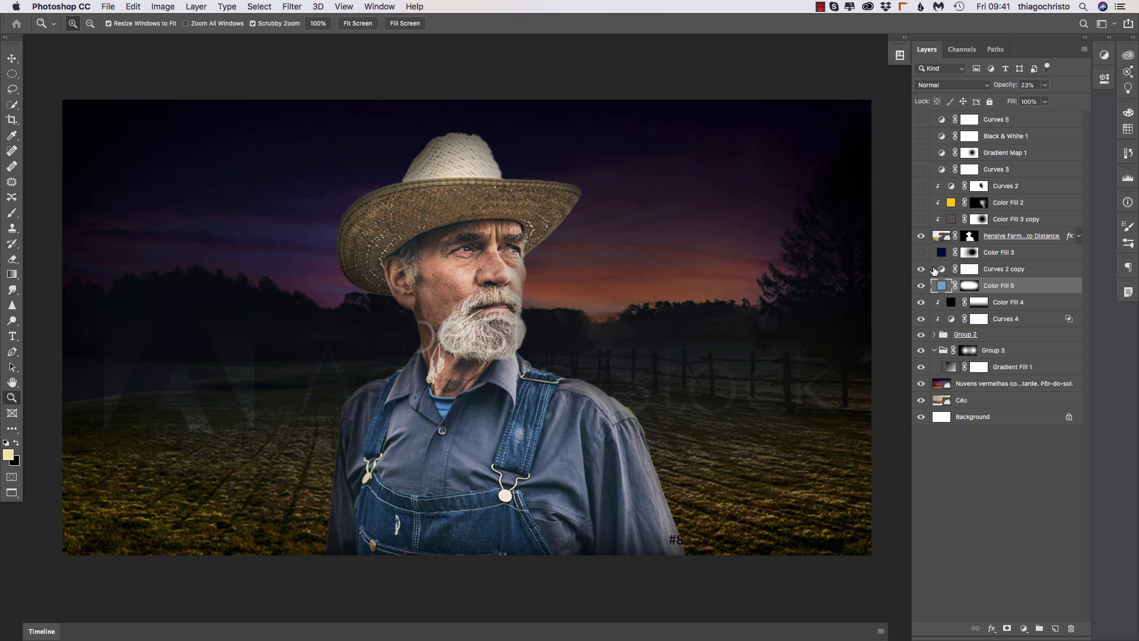
pyautogui.click(920, 252)
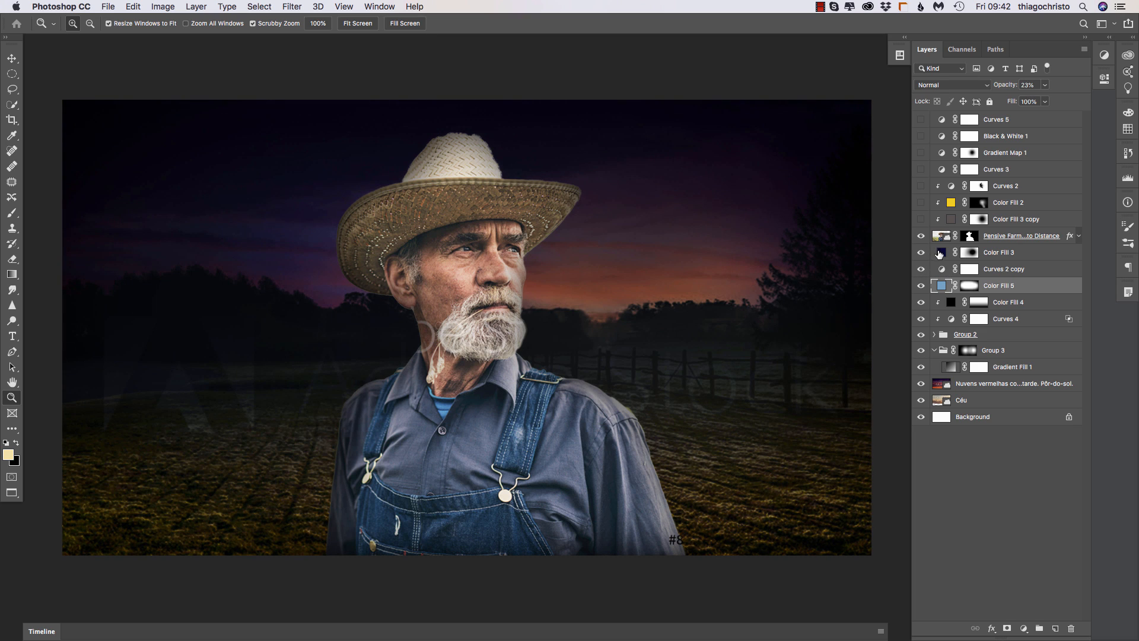
pyautogui.click(943, 254)
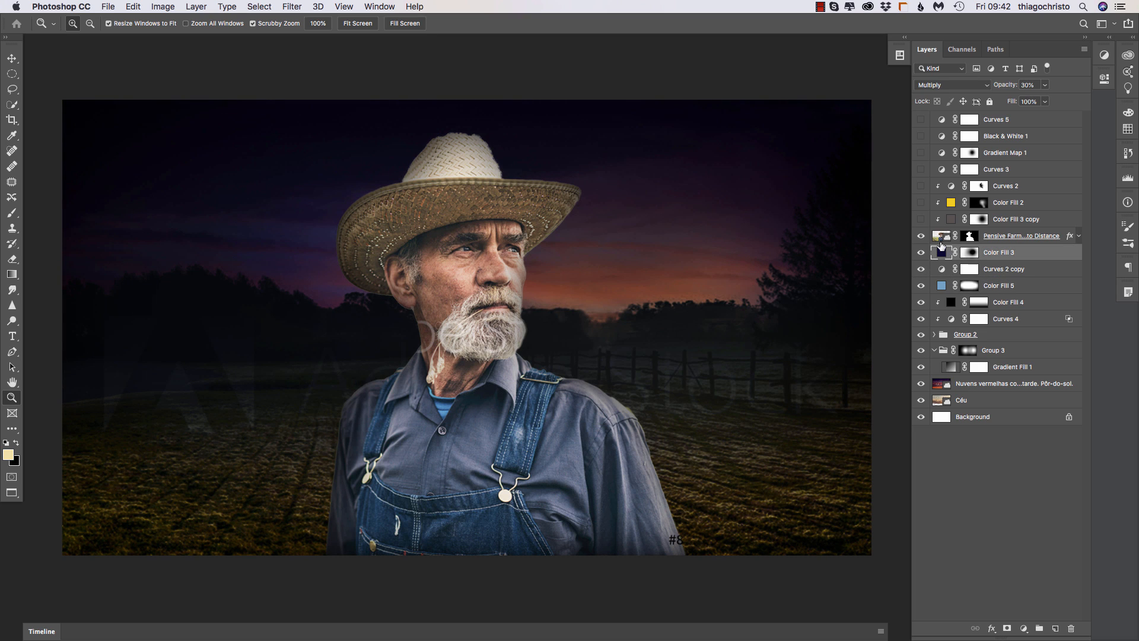
# Show the farmer's clipped Color Fill 3 copy, Color Fill 2 and Curves 2 layers plus Curves 3, and select Curves 3.
pyautogui.click(918, 220)
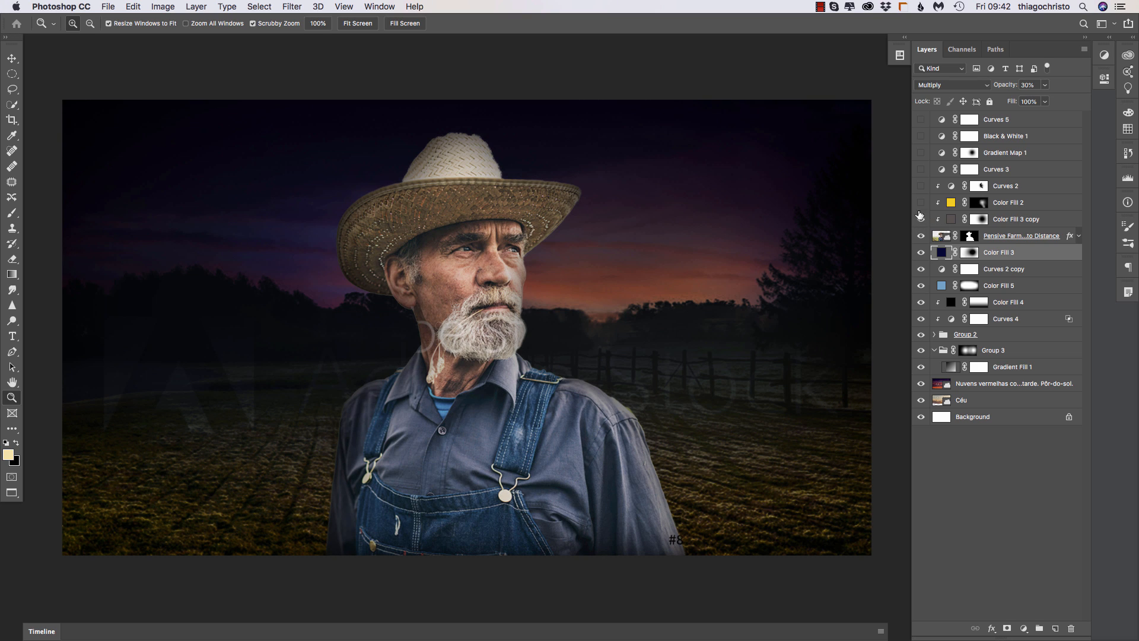
pyautogui.click(921, 185)
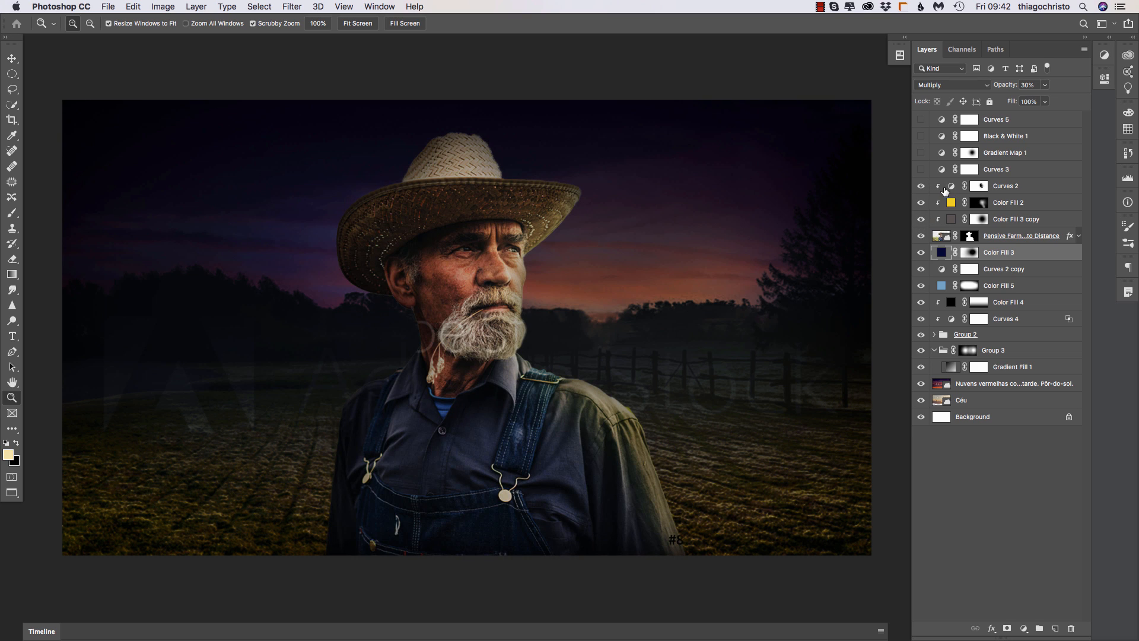
pyautogui.click(958, 188)
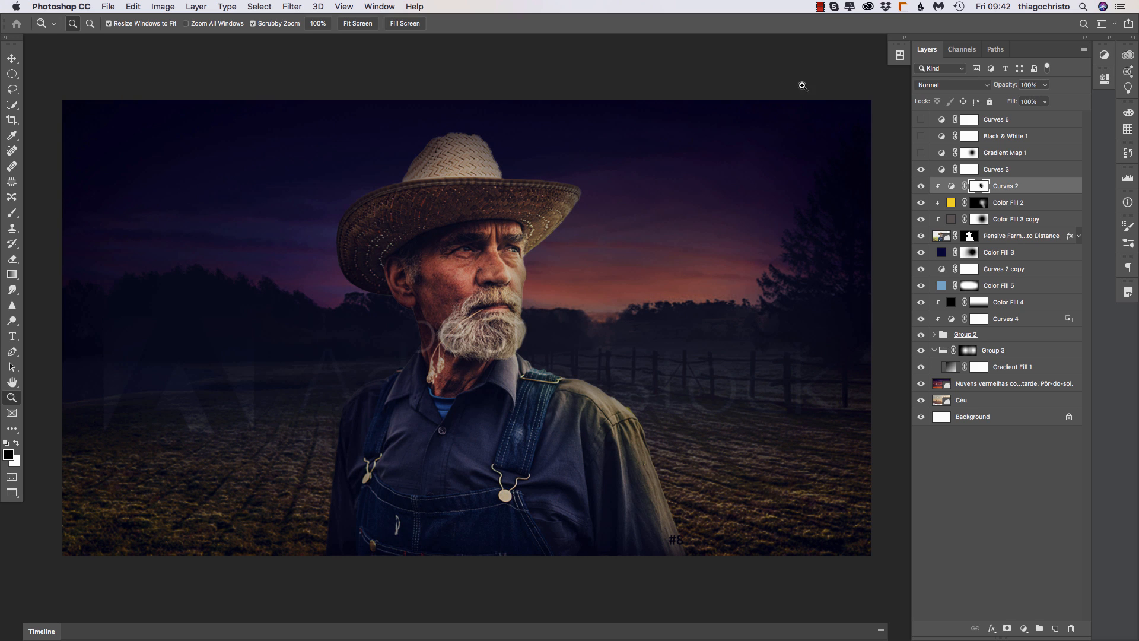
pyautogui.click(945, 171)
# Show Gradient Map 1, examine its gradient, and compare the image with its layer mask disabled and enabled.
pyautogui.click(921, 152)
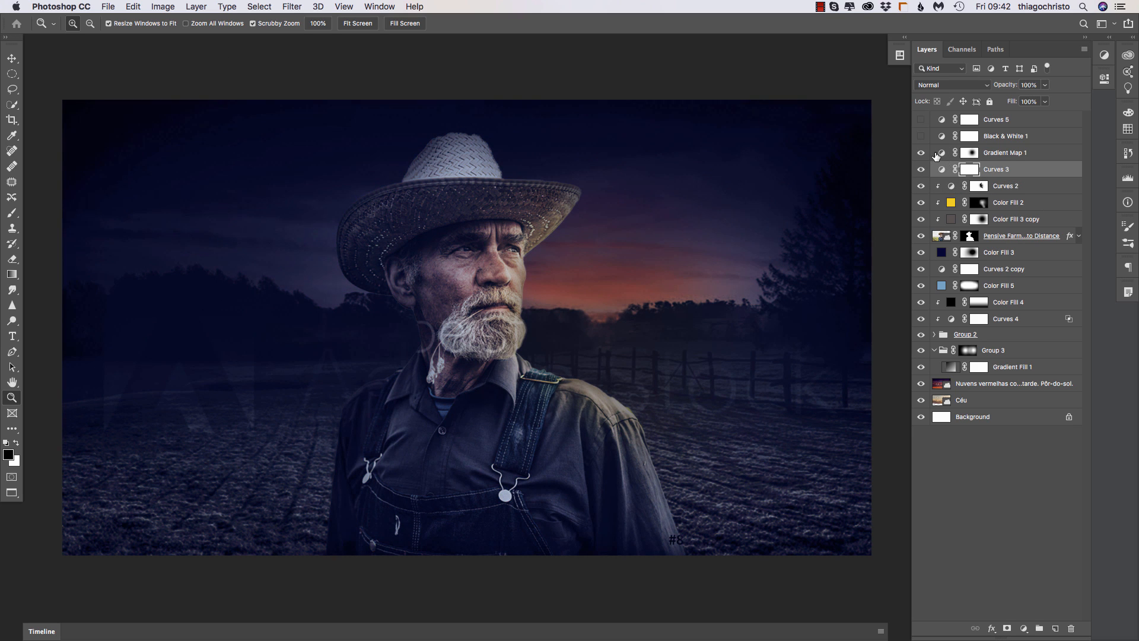
pyautogui.doubleClick(941, 154)
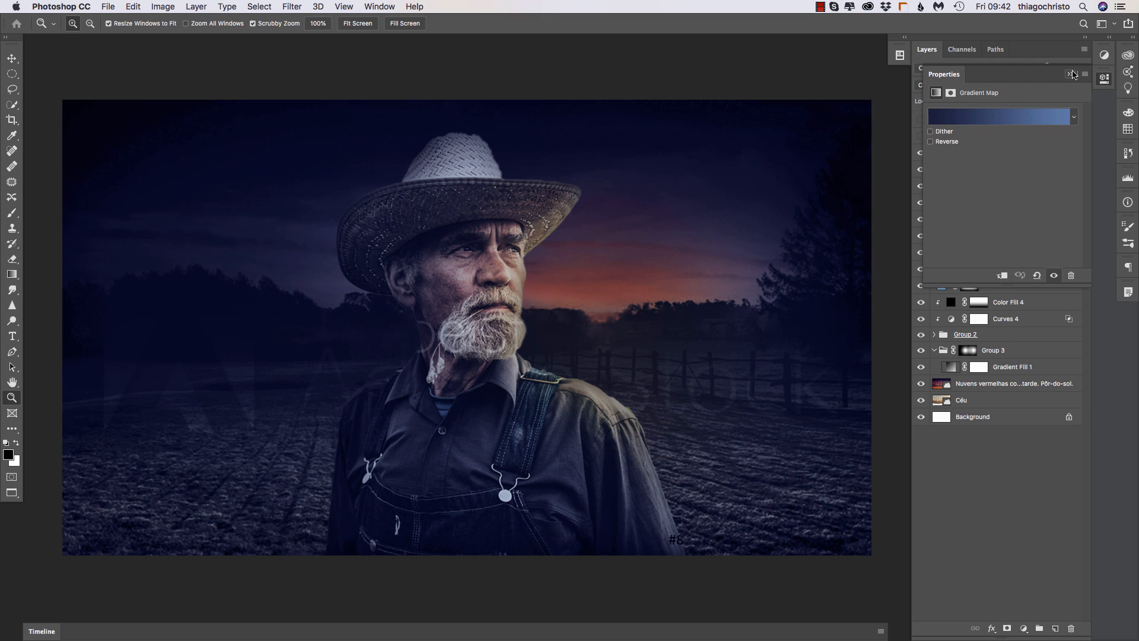
pyautogui.click(1072, 74)
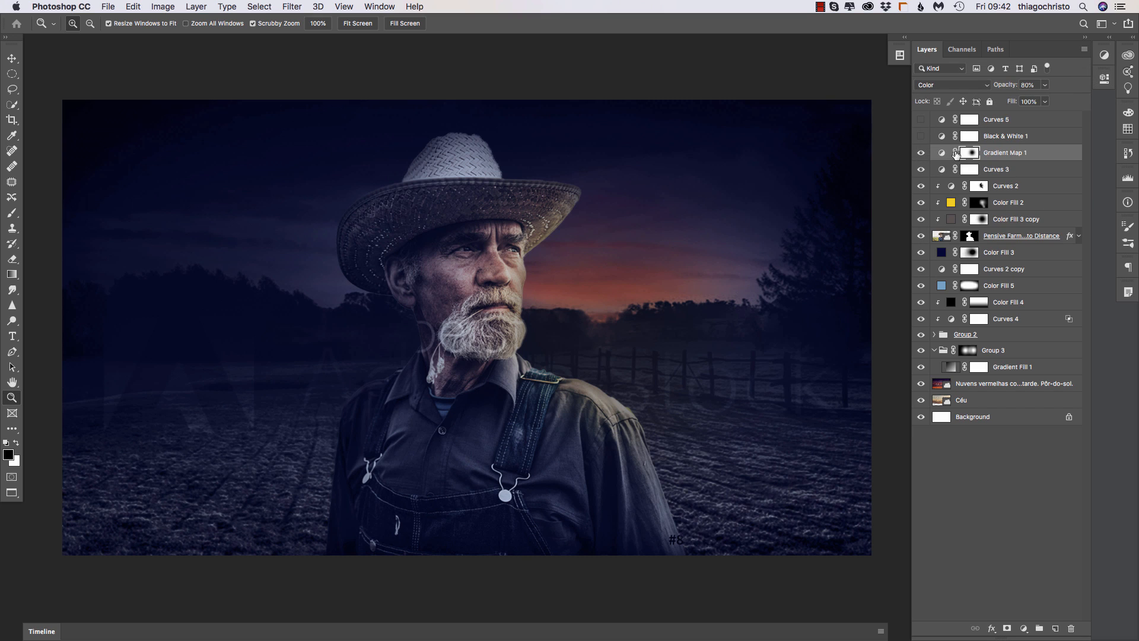
pyautogui.keyDown('shift'); pyautogui.click(970, 153); pyautogui.keyUp('shift')
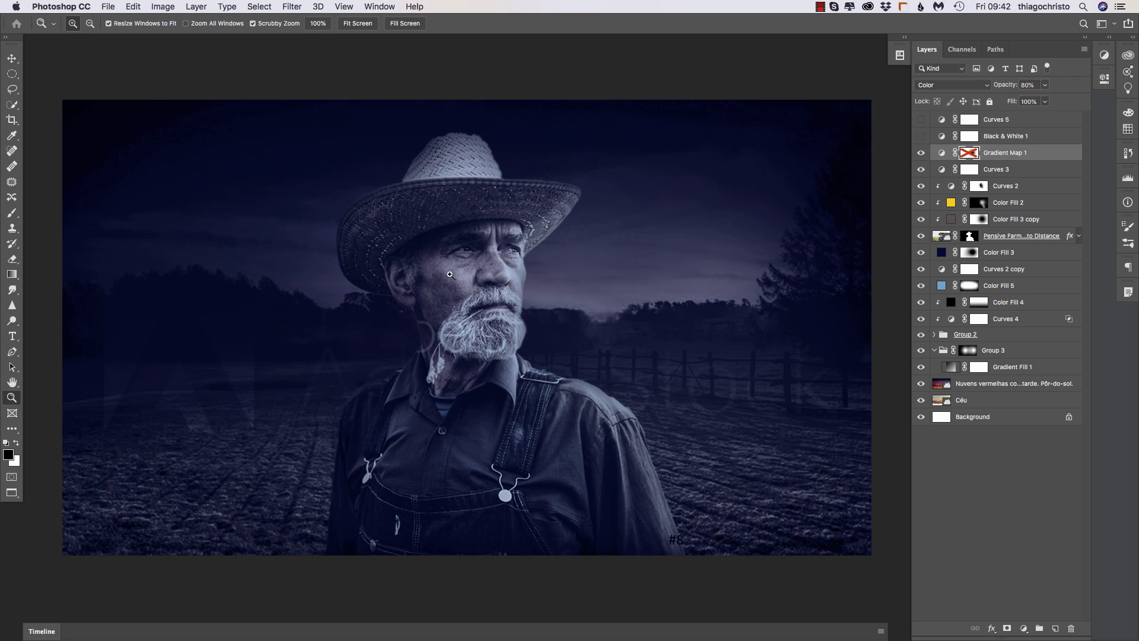
pyautogui.keyDown('shift'); pyautogui.click(973, 153); pyautogui.keyUp('shift')
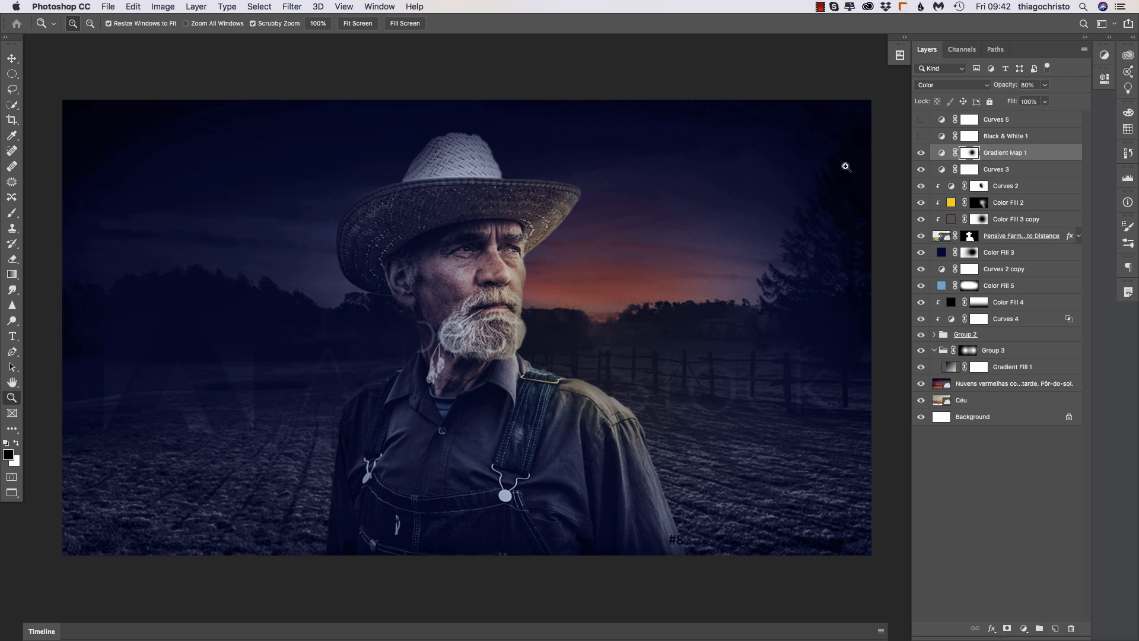
# Show the Black & White 1 and Curves 5 adjustments, selecting each to examine its blending settings.
pyautogui.click(921, 137)
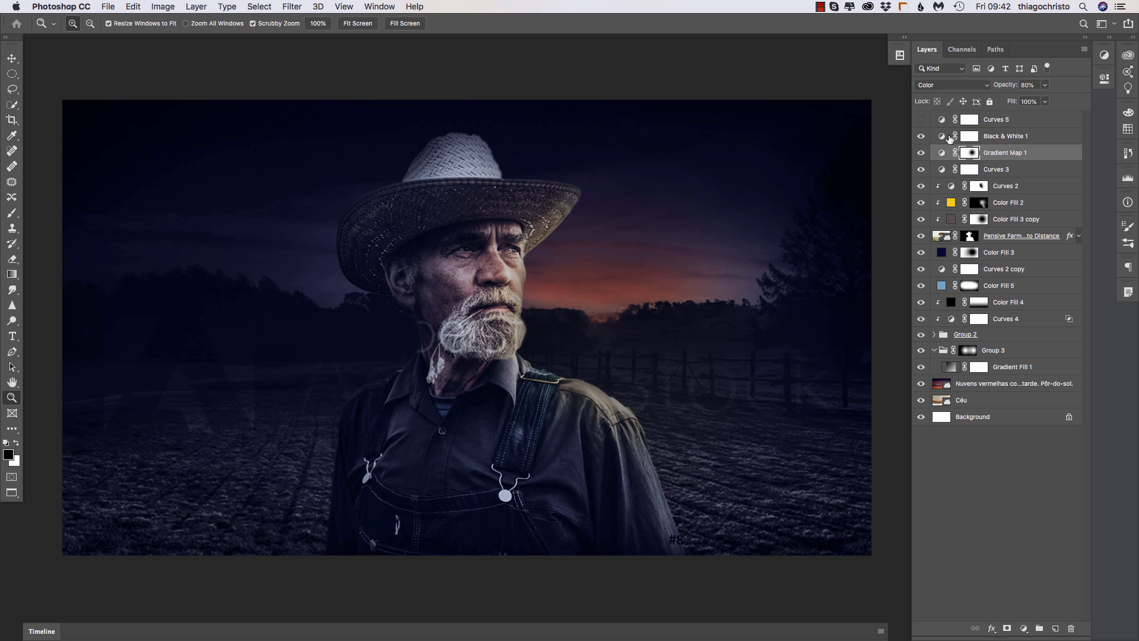
pyautogui.click(948, 136)
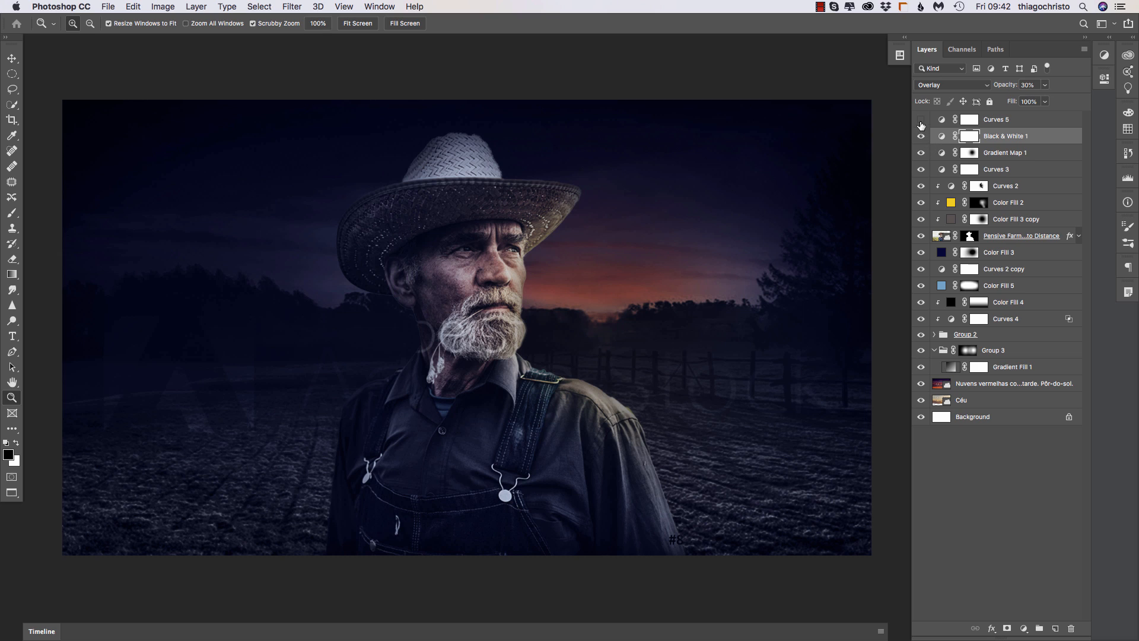
pyautogui.click(943, 121)
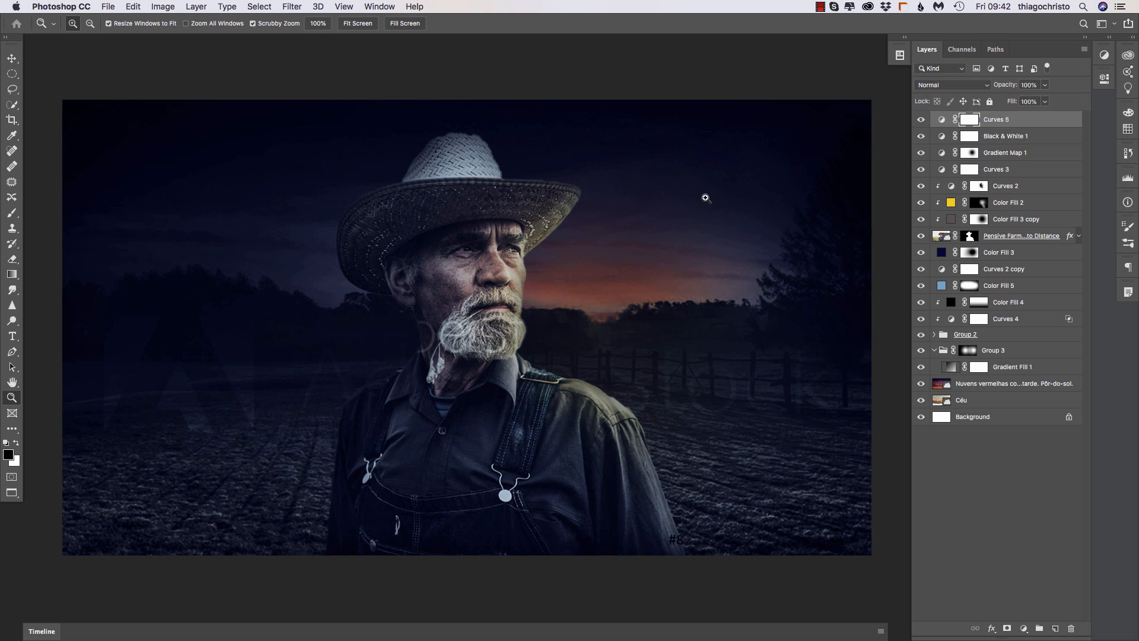
# Tile all open documents vertically, activate homem fazenda neutro.psd, and show it enlarged in full-screen mode with the Céu layer selected.
pyautogui.click(389, 6)
pyautogui.moveTo(387, 20)
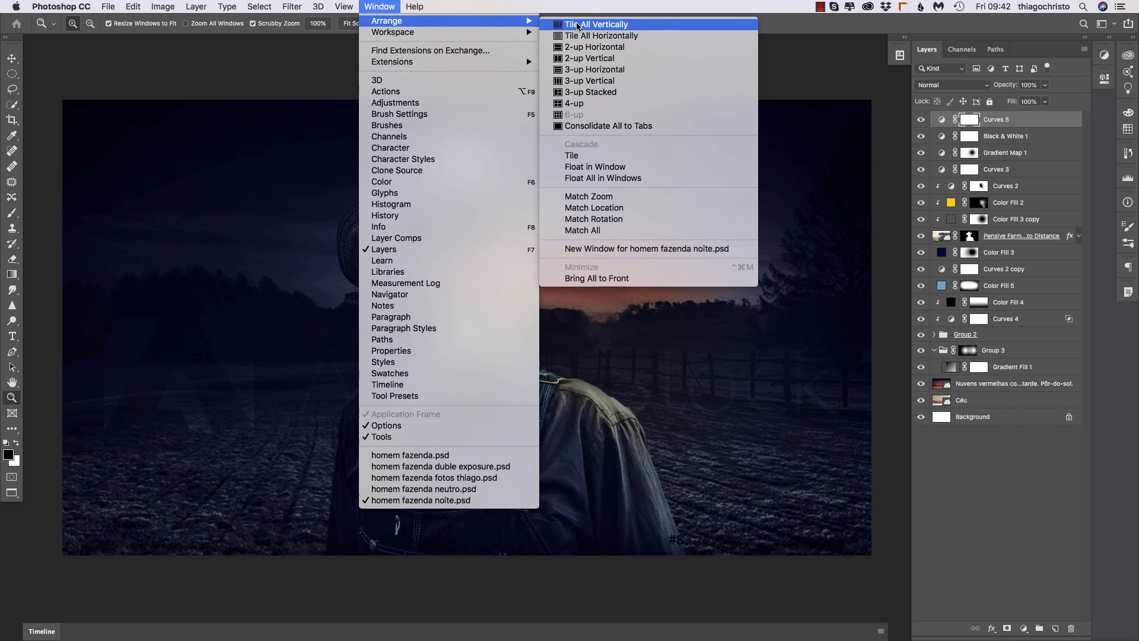
pyautogui.click(595, 25)
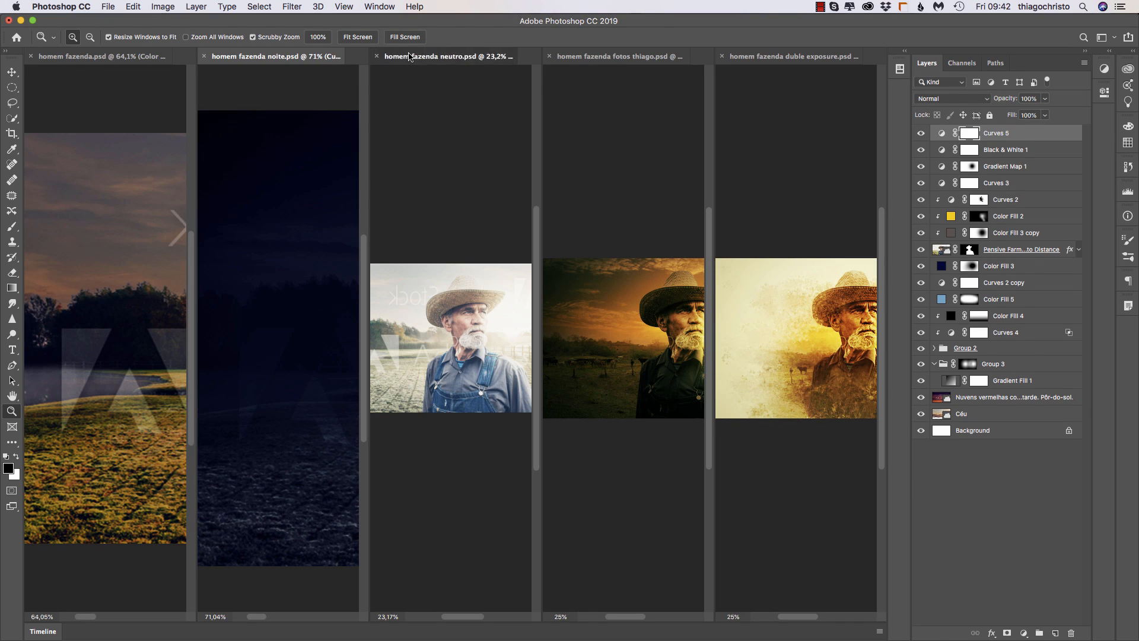
pyautogui.click(409, 58)
pyautogui.press('f')
pyautogui.moveTo(665, 339); pyautogui.dragTo(873, 324)
pyautogui.click(940, 370)
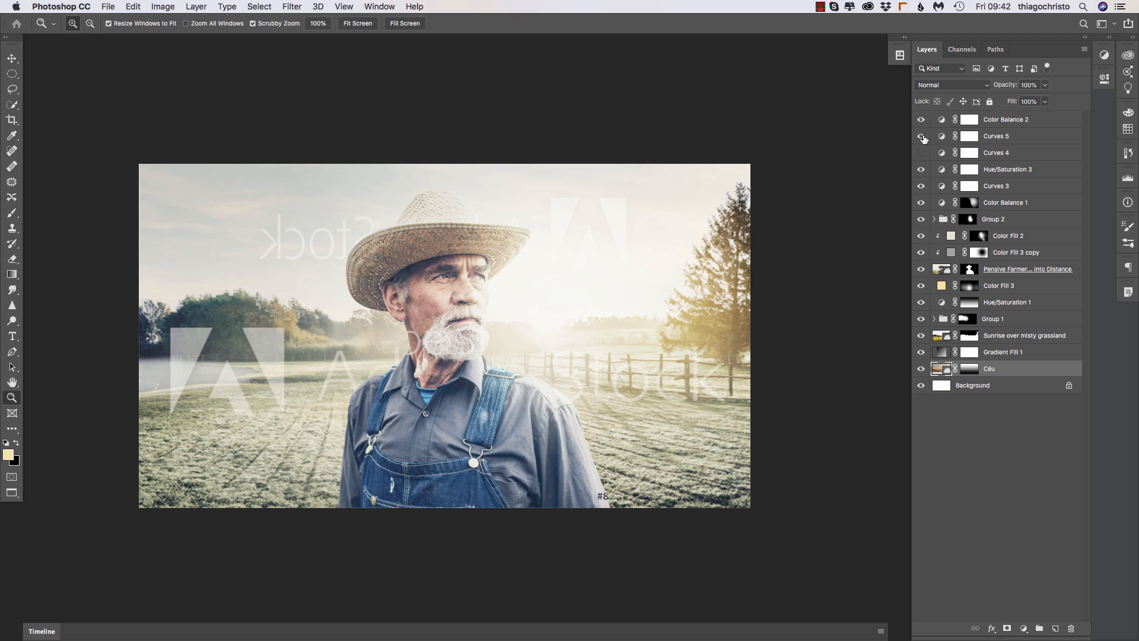
# Hide the adjustments from Color Balance 2 down to Color Balance 1, and restore Color Balance 1, Curves 3 and Hue/Saturation 3.
pyautogui.moveTo(921, 119); pyautogui.dragTo(921, 203)
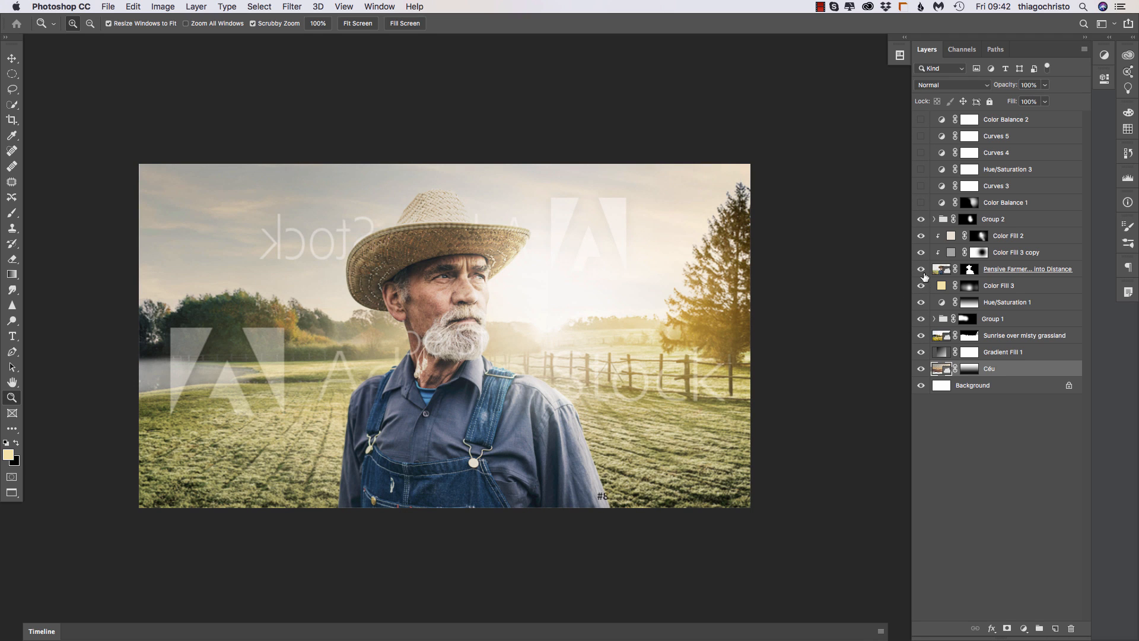
pyautogui.click(920, 202)
pyautogui.click(920, 185)
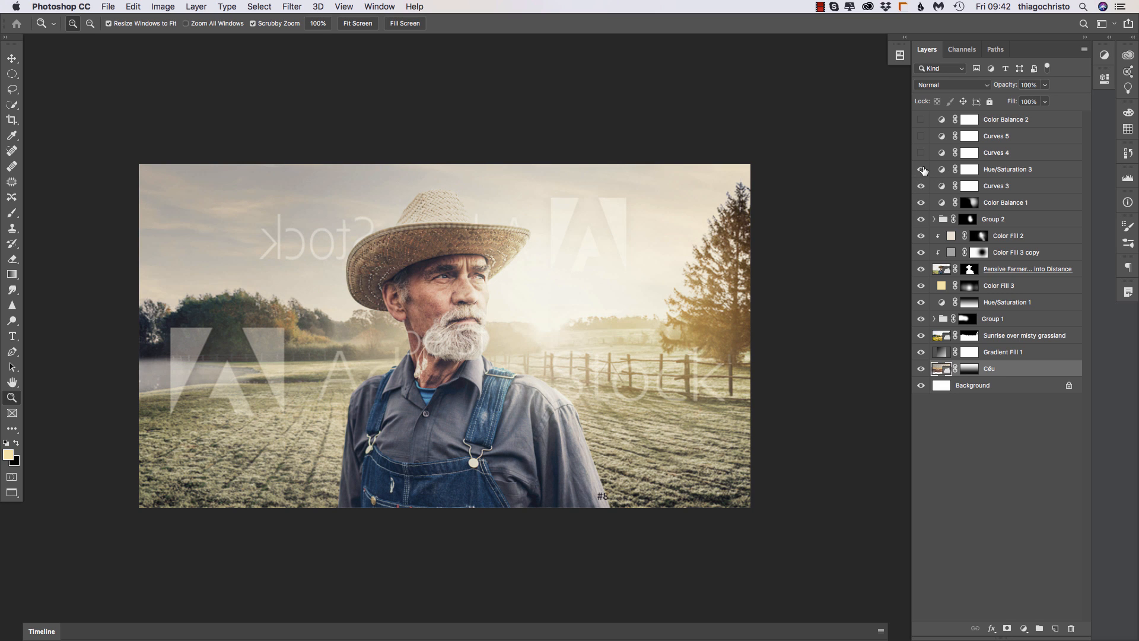
pyautogui.click(922, 172)
pyautogui.click(921, 169)
# Compare the image with Curves 4 and Curves 5 shown and hidden, leave both hidden, and show Color Balance 2.
pyautogui.click(920, 153)
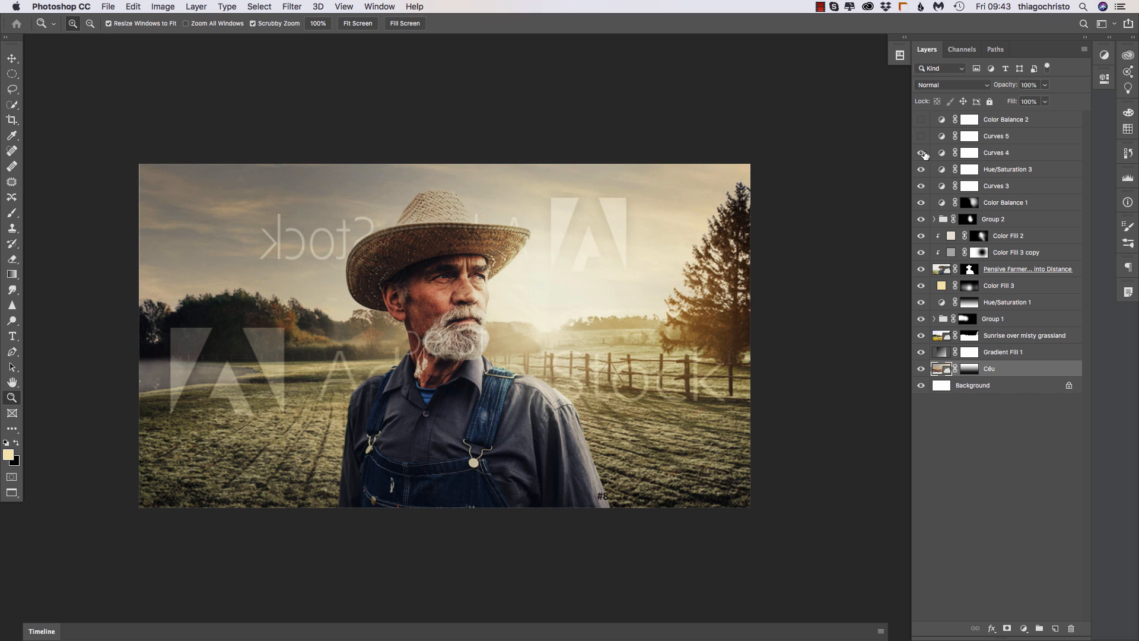
pyautogui.click(920, 152)
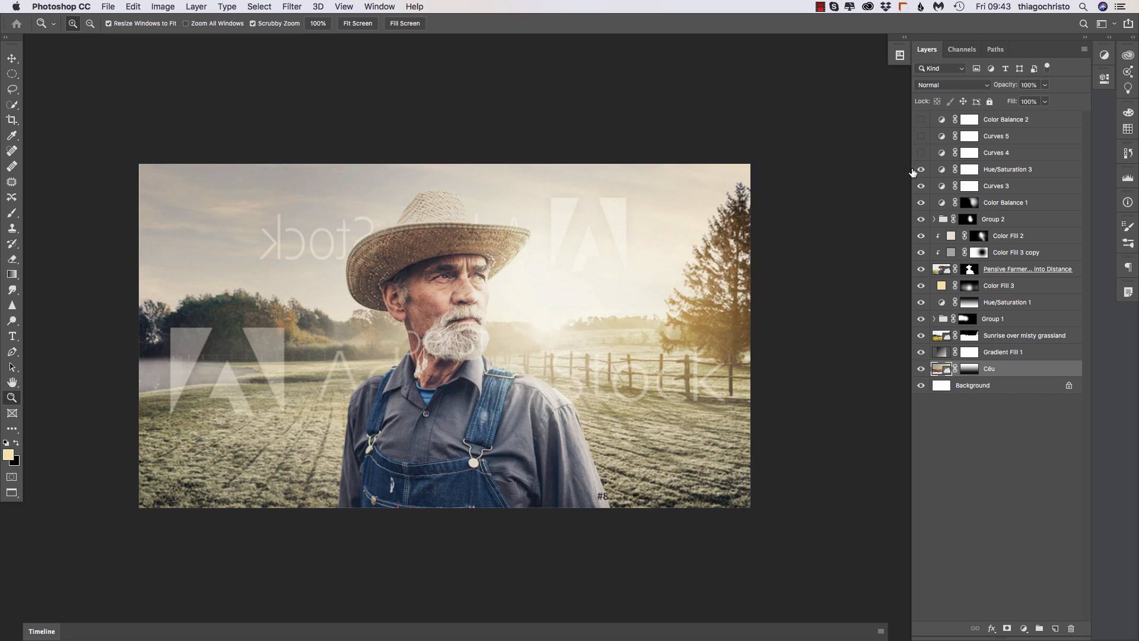
pyautogui.click(919, 136)
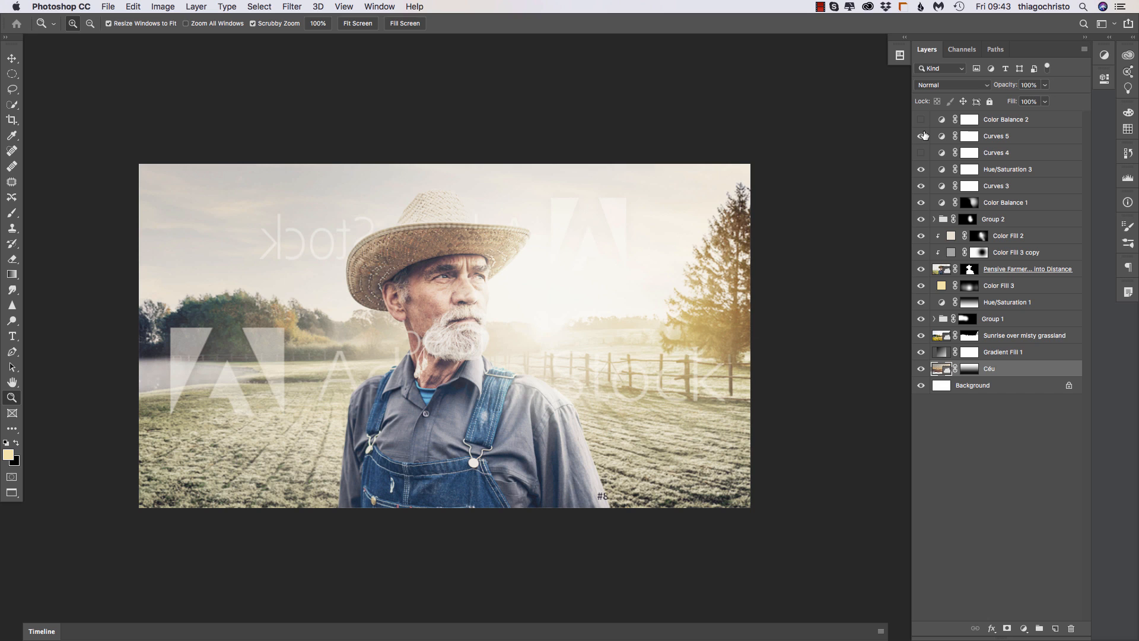
pyautogui.click(923, 136)
pyautogui.click(922, 135)
pyautogui.click(923, 136)
pyautogui.click(921, 119)
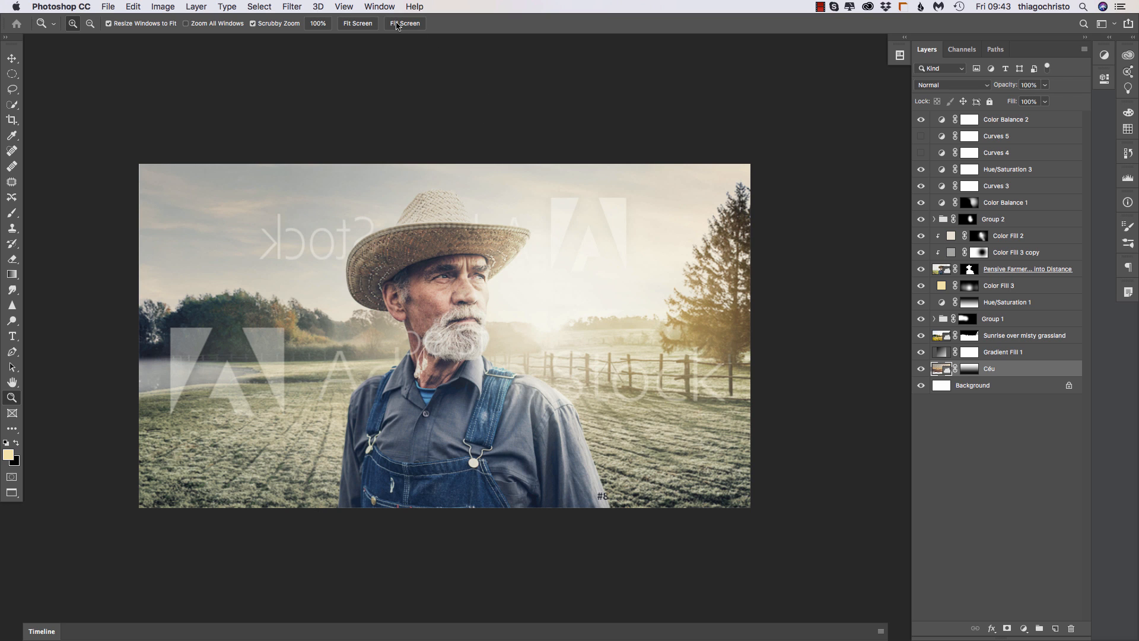
# Tile all open documents vertically, activate the homem fazenda fotos document, and show it enlarged in full-screen mode.
pyautogui.click(383, 6)
pyautogui.moveTo(515, 23)
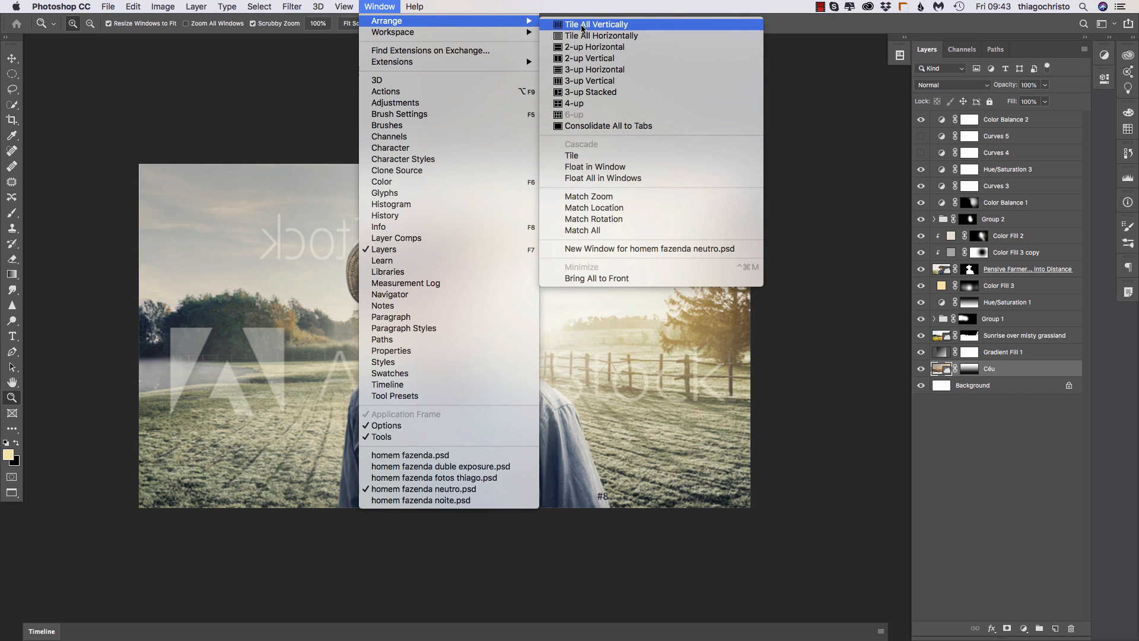
pyautogui.press('Escape')
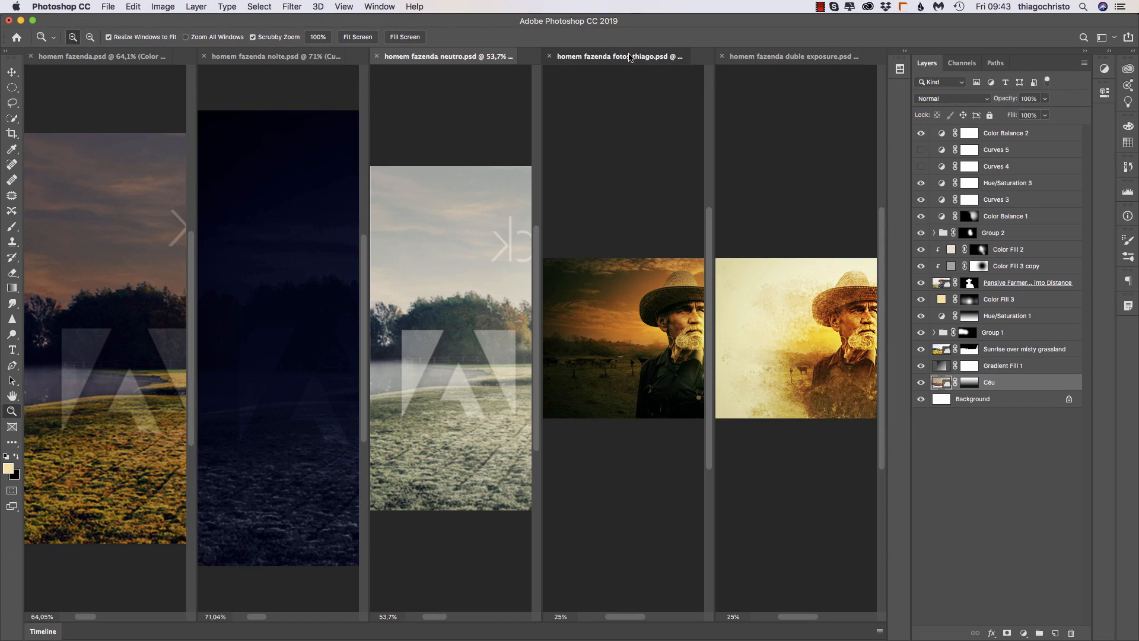
pyautogui.press('f')
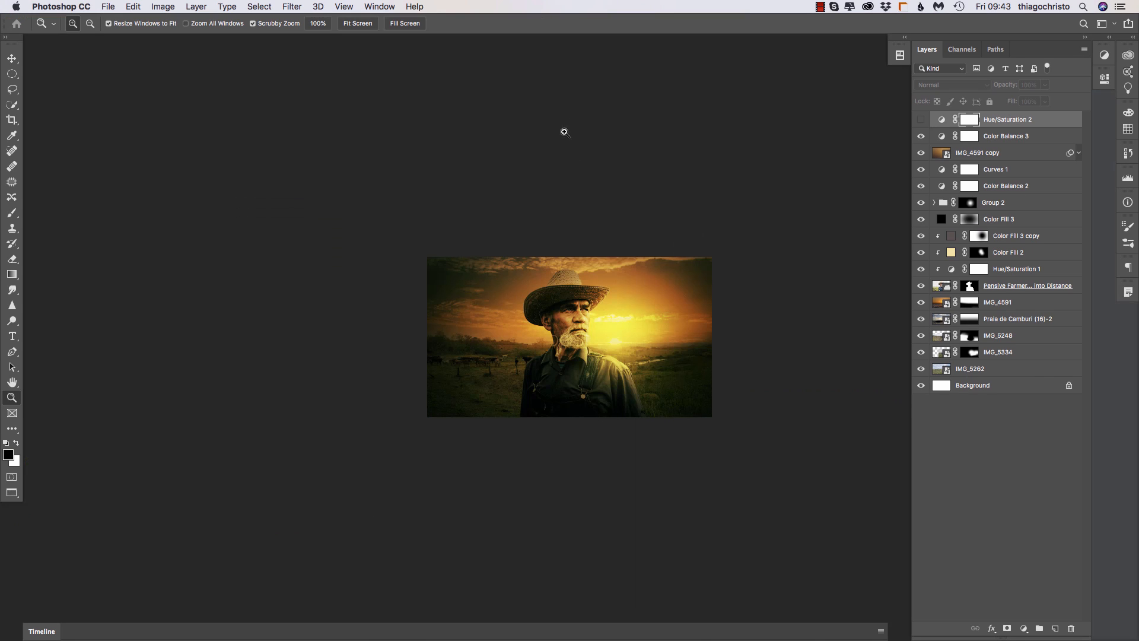
pyautogui.click(675, 344)
# Hide every layer above IMG_5262 and select the IMG_5262 landscape photo layer.
pyautogui.moveTo(921, 135); pyautogui.dragTo(919, 354)
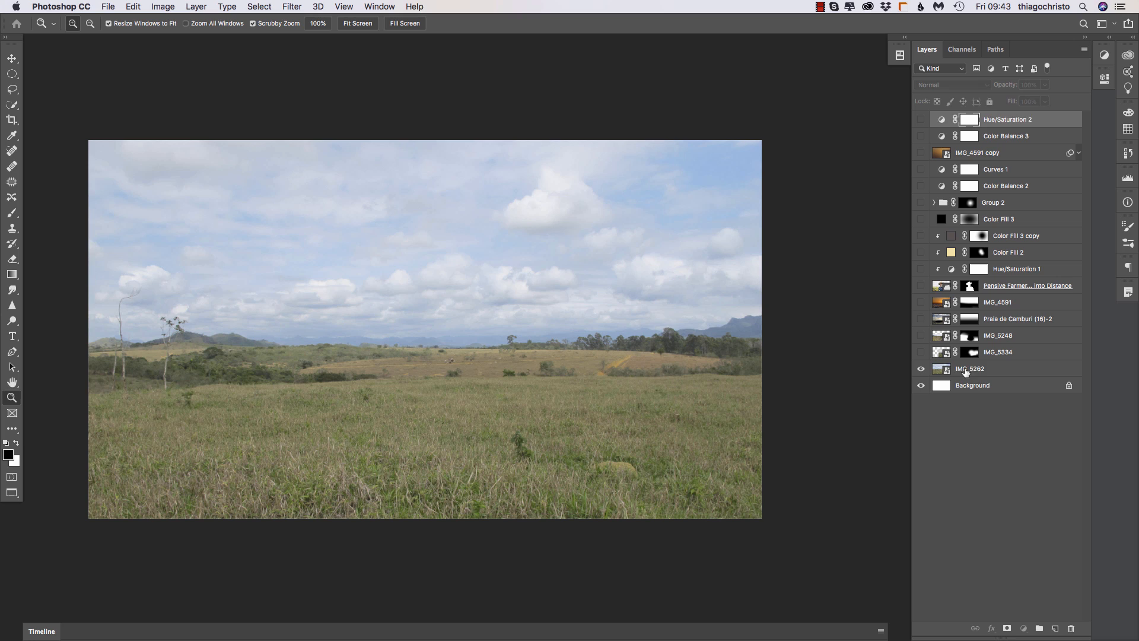
pyautogui.click(965, 371)
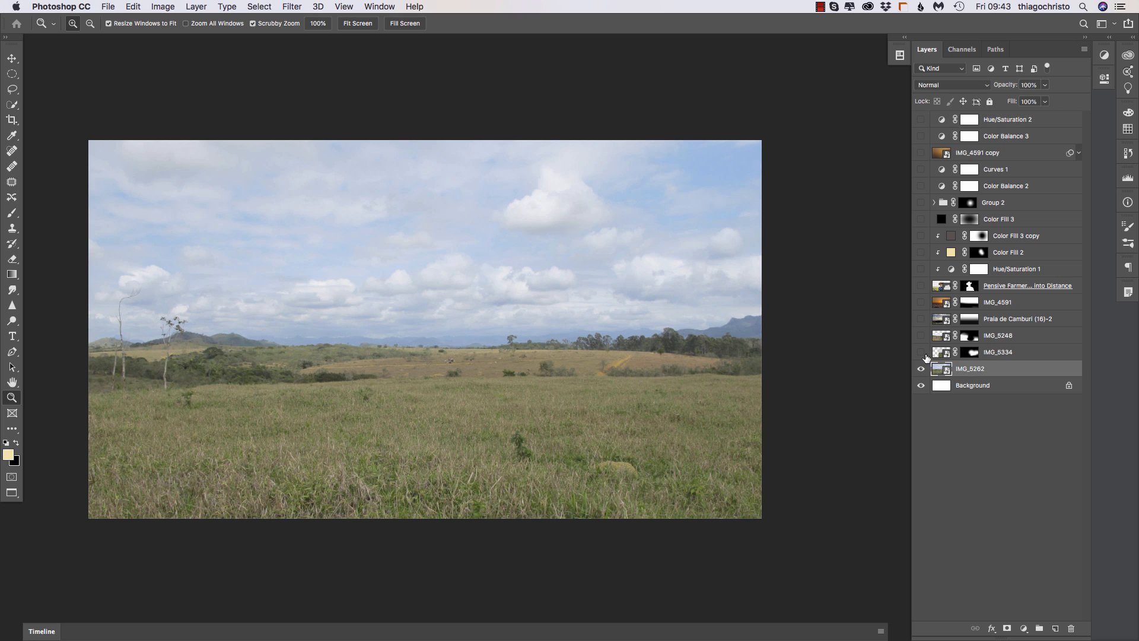
# Compare the landscape with IMG_5334 shown and hidden, leave it shown, and show and select IMG_5248.
pyautogui.click(921, 352)
pyautogui.click(922, 353)
pyautogui.click(921, 353)
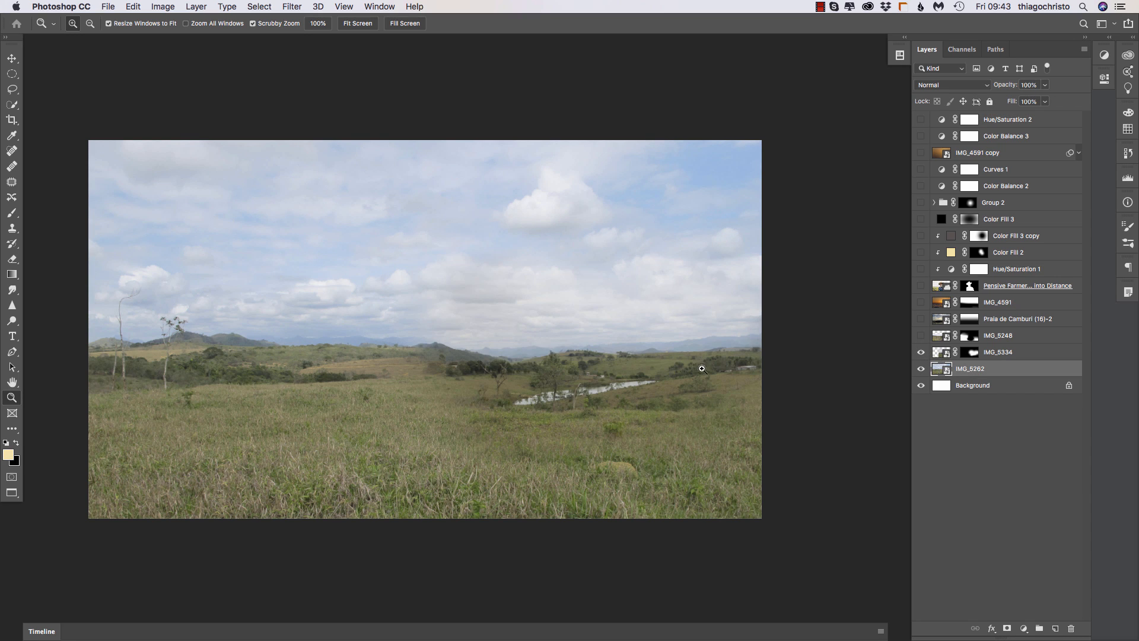
pyautogui.click(921, 336)
pyautogui.click(940, 336)
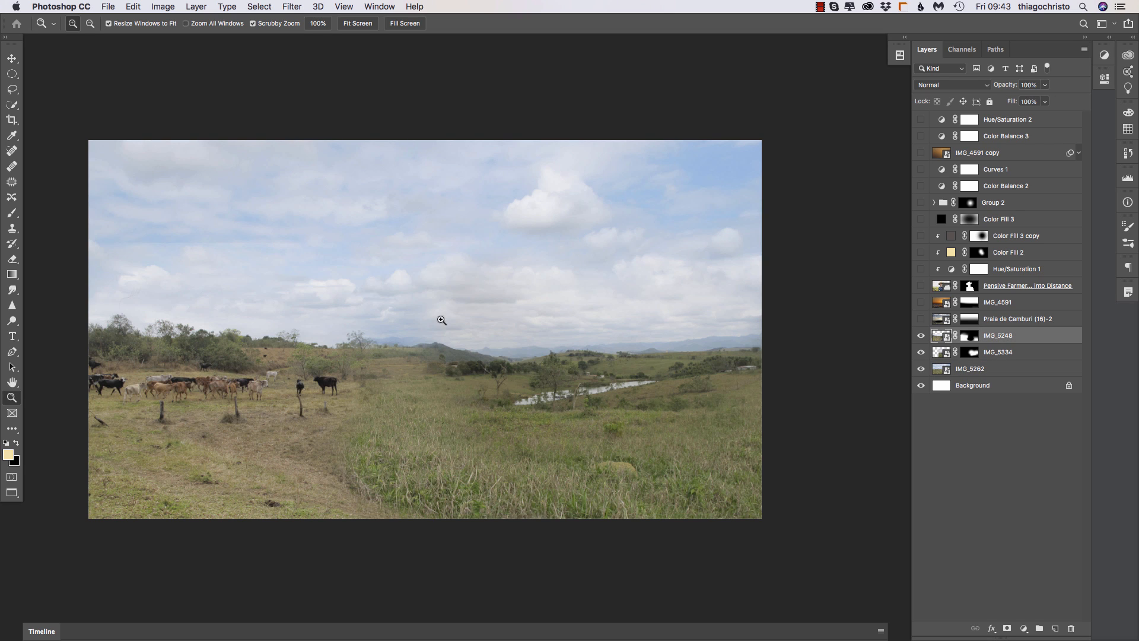
# Show Praia de Camburi (16)-2 and IMG_4591, and compare the sky with the IMG_4591 mask disabled and enabled.
pyautogui.click(921, 319)
pyautogui.click(940, 319)
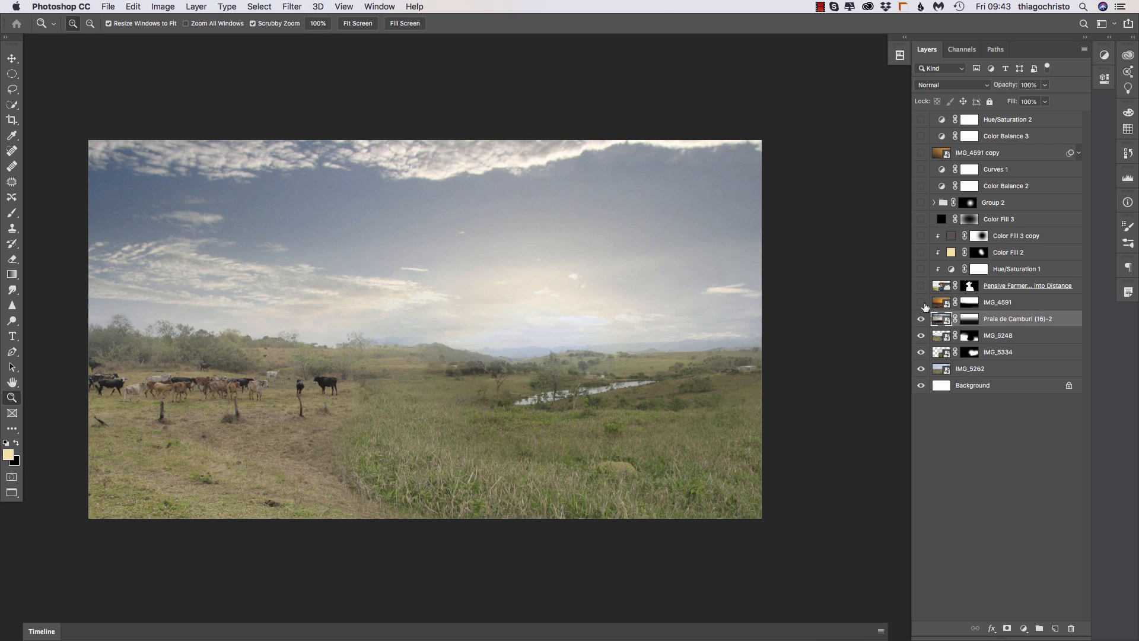
pyautogui.click(921, 302)
pyautogui.click(949, 304)
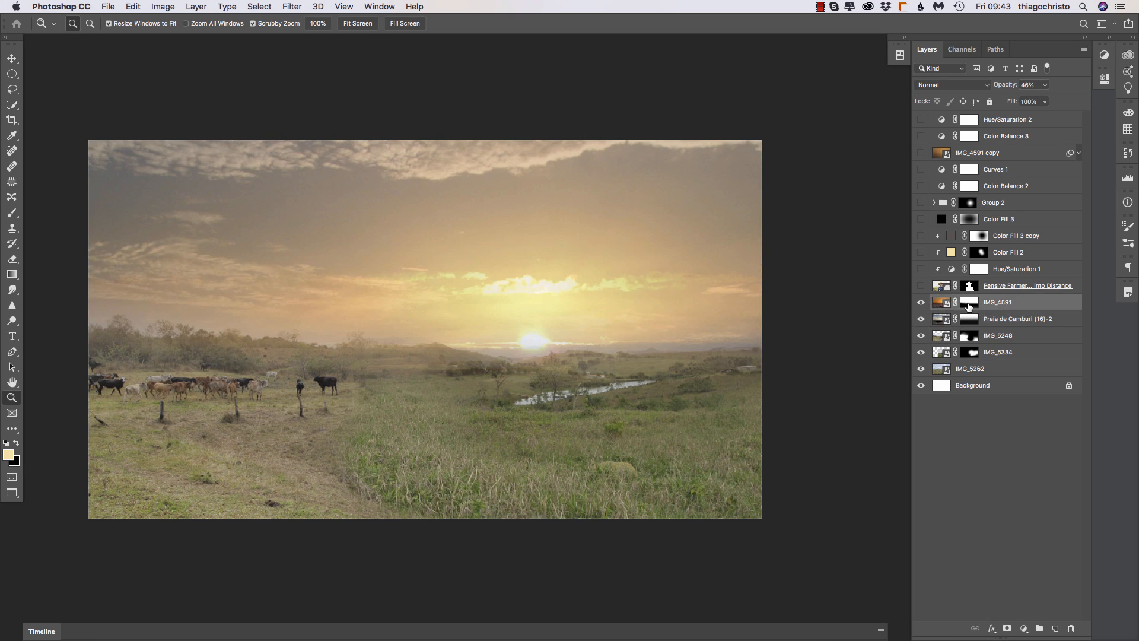
pyautogui.keyDown('shift'); pyautogui.click(969, 304); pyautogui.keyUp('shift')
pyautogui.keyDown('shift'); pyautogui.click(969, 304); pyautogui.keyUp('shift')
# Show and select the Pensive Farmer layer, and show its clipped Hue/Saturation 1, Color Fill 2 and Color Fill 3 copy layers.
pyautogui.click(921, 286)
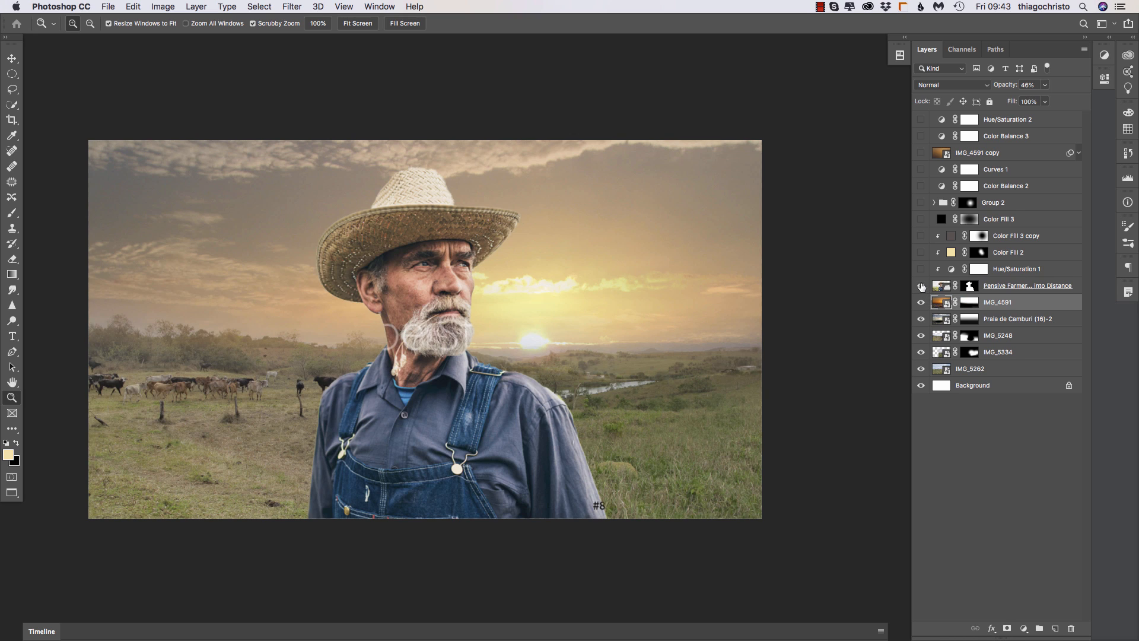
pyautogui.click(944, 286)
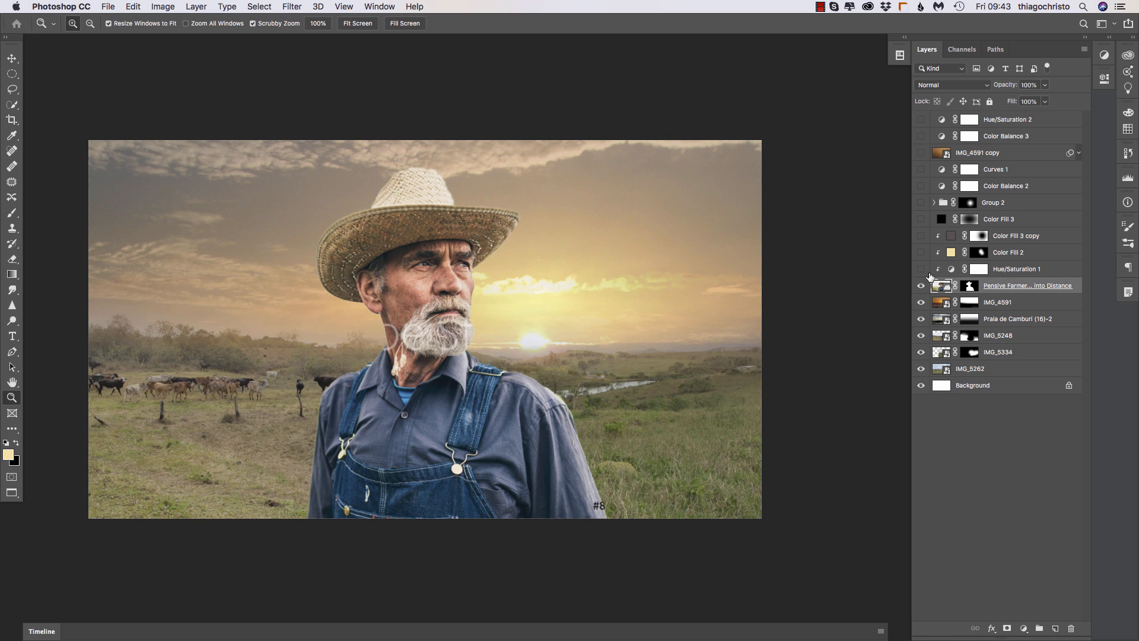
pyautogui.moveTo(920, 268); pyautogui.dragTo(921, 237)
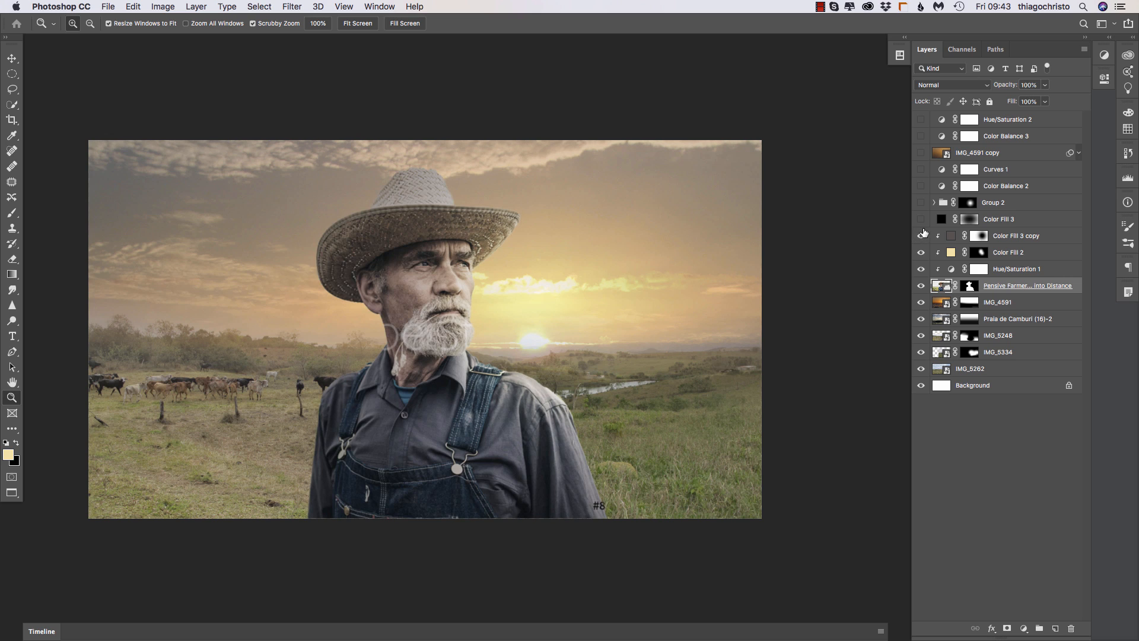
# Show and select the Color Fill 3 vignette, compare the image without it, and leave it shown.
pyautogui.click(922, 220)
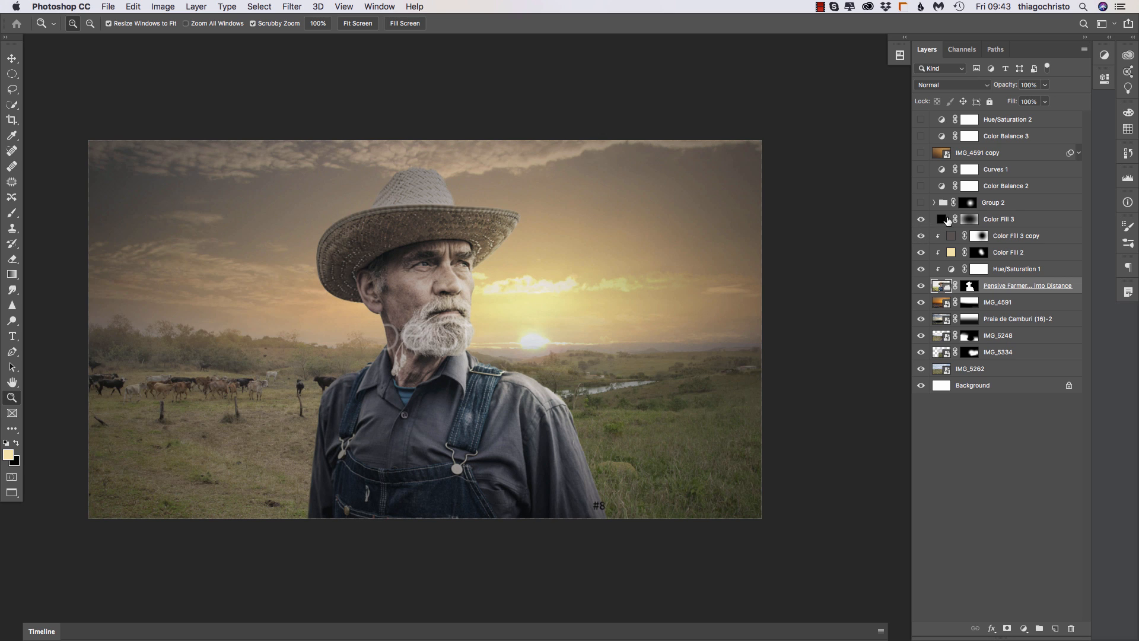
pyautogui.click(948, 220)
pyautogui.click(920, 221)
pyautogui.click(920, 221)
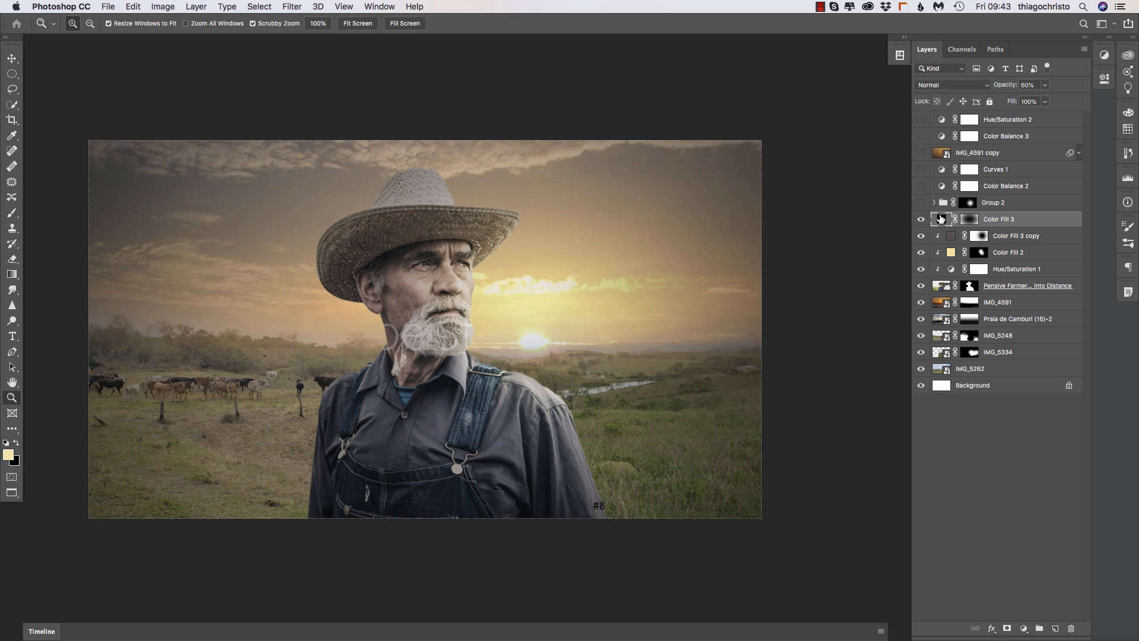
# Show Group 2, inspect its Gradient Fill 1 content, and compare the glow with the group's mask disabled and enabled.
pyautogui.click(920, 203)
pyautogui.click(942, 205)
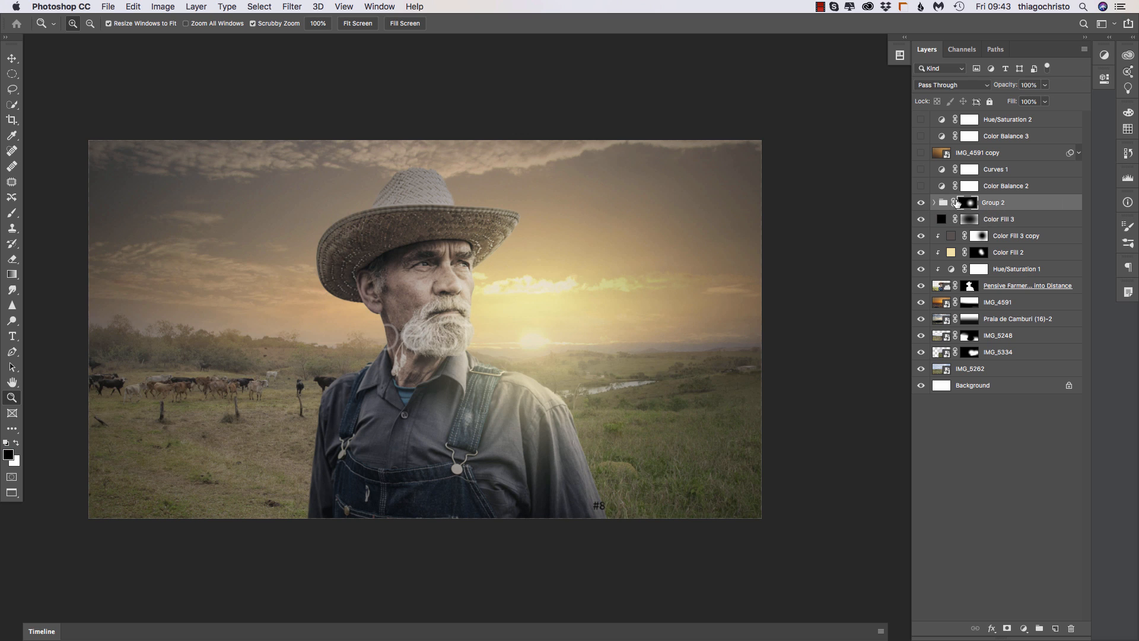
pyautogui.click(935, 202)
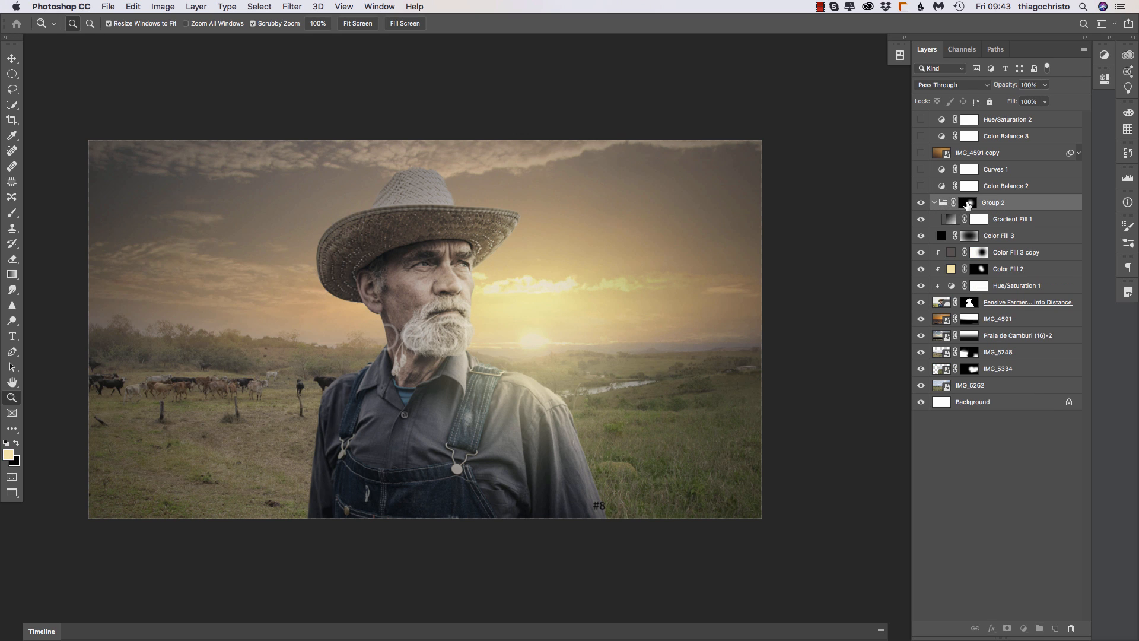
pyautogui.keyDown('shift'); pyautogui.click(968, 202); pyautogui.keyUp('shift')
pyautogui.keyDown('shift'); pyautogui.click(968, 203); pyautogui.keyUp('shift')
pyautogui.click(934, 202)
# Show and select Color Balance 2, and briefly open and close the adjustment properties.
pyautogui.click(921, 185)
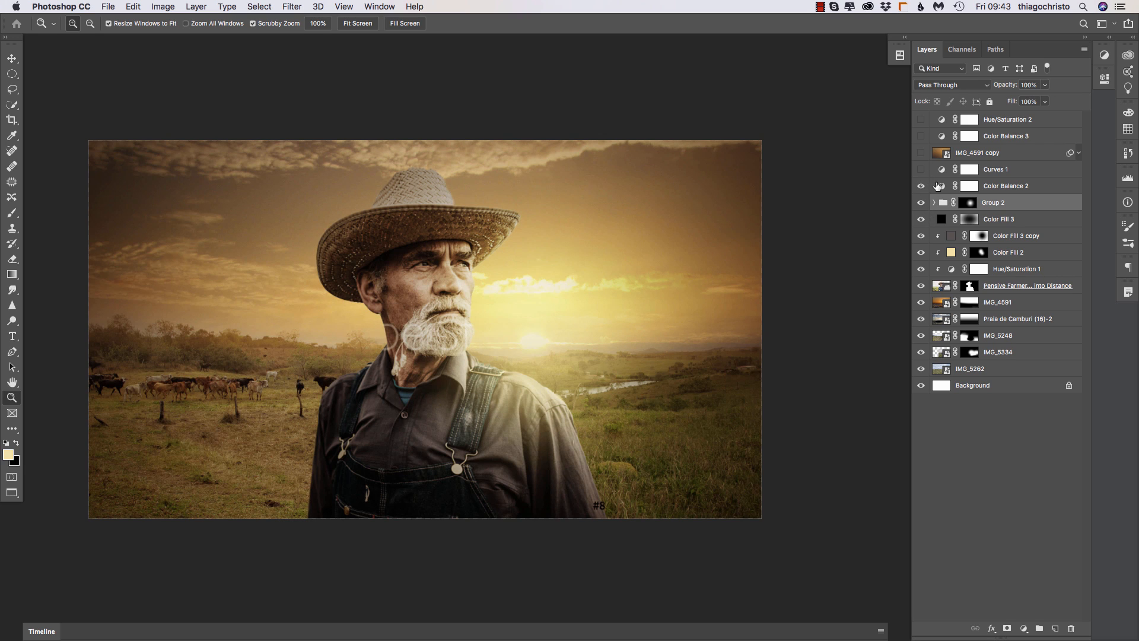
pyautogui.click(937, 186)
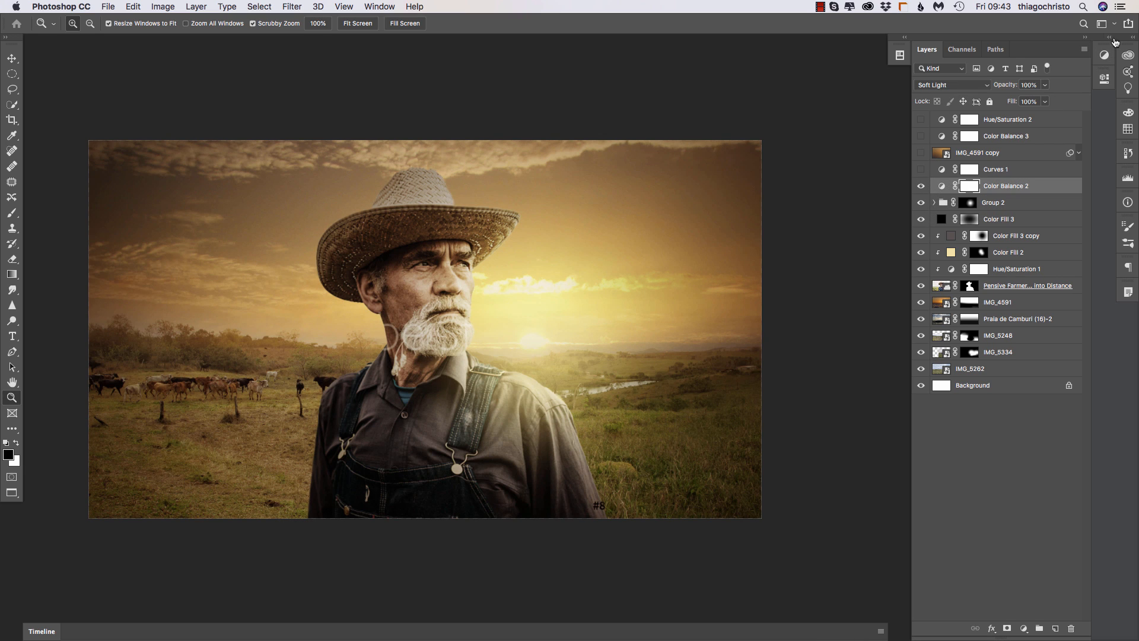
pyautogui.doubleClick(942, 187)
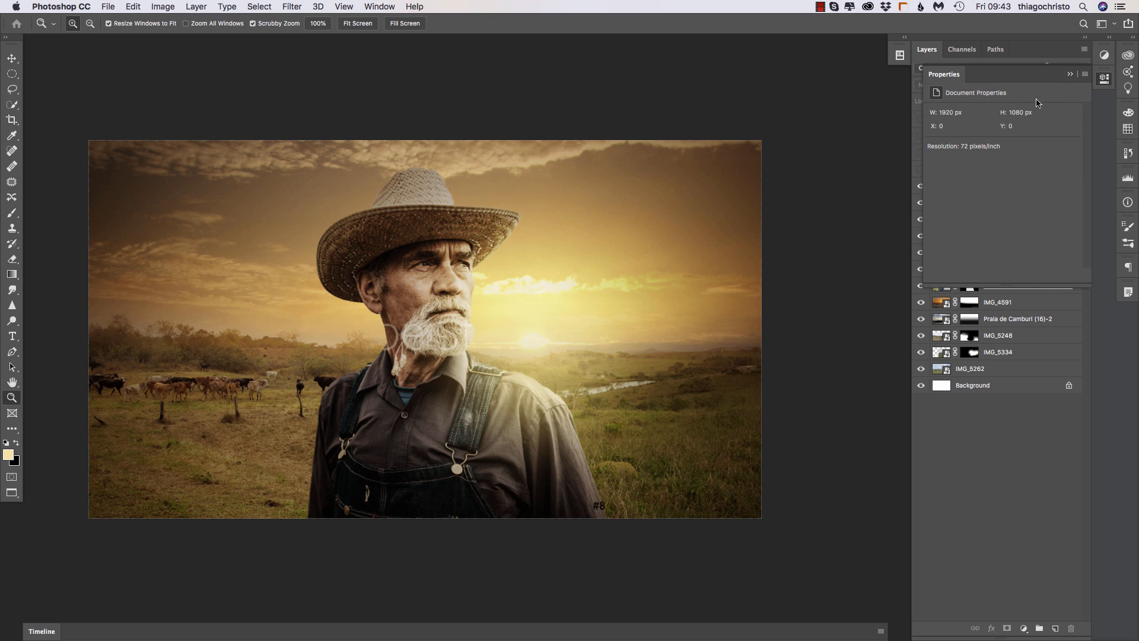
pyautogui.click(1070, 74)
# Show the Curves 1 adjustment and the IMG_4591 copy layer, and select IMG_4591 copy.
pyautogui.click(920, 171)
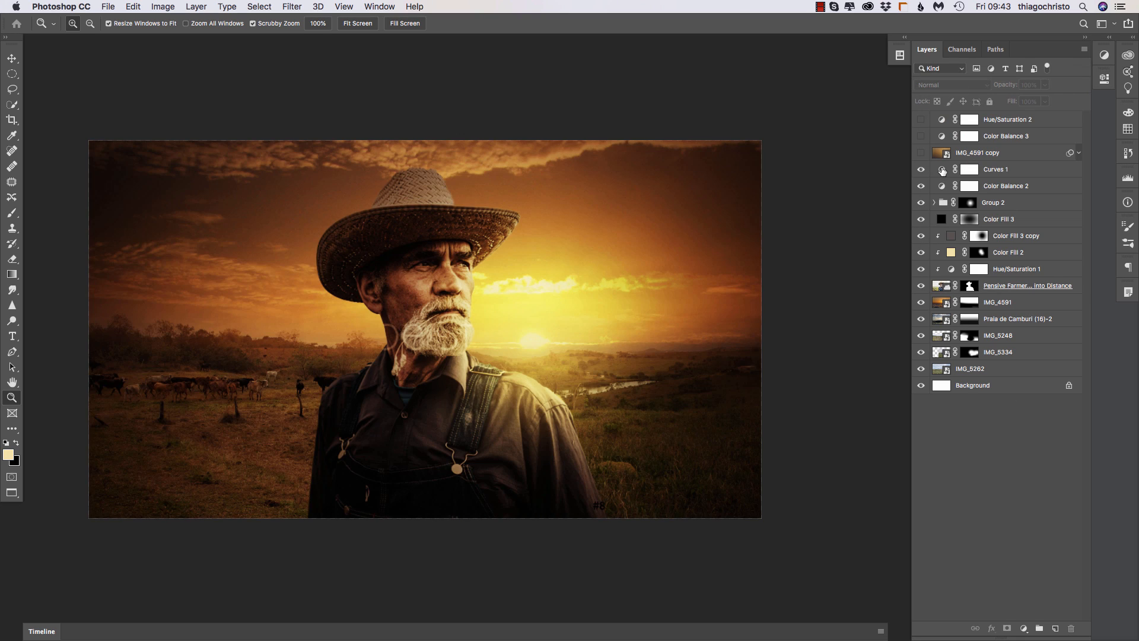
pyautogui.click(942, 170)
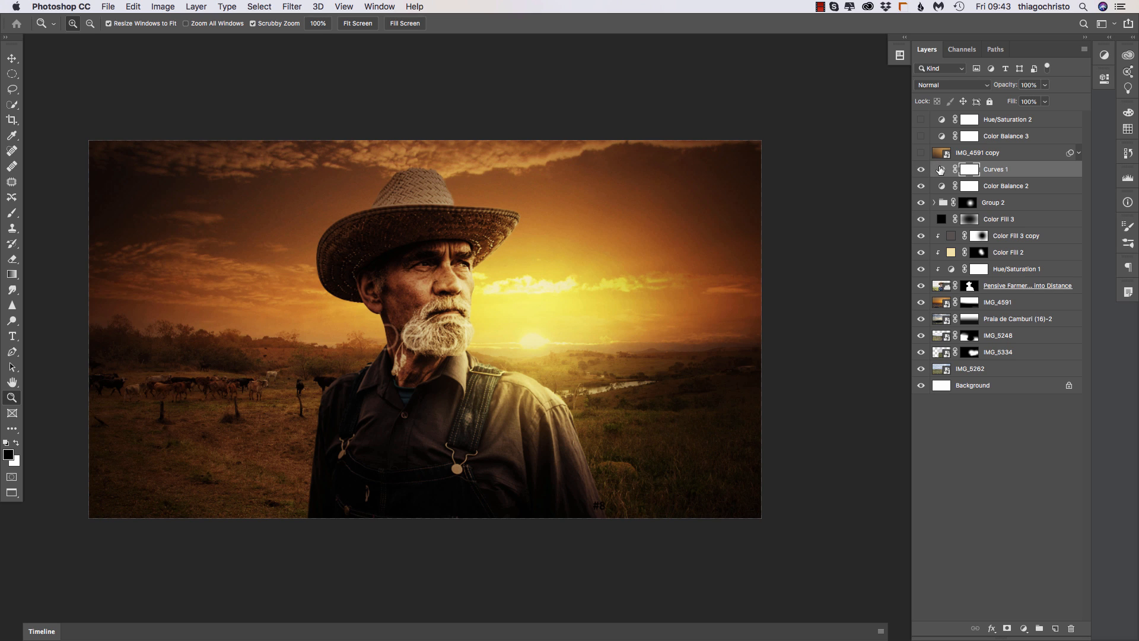
pyautogui.click(920, 153)
pyautogui.click(943, 153)
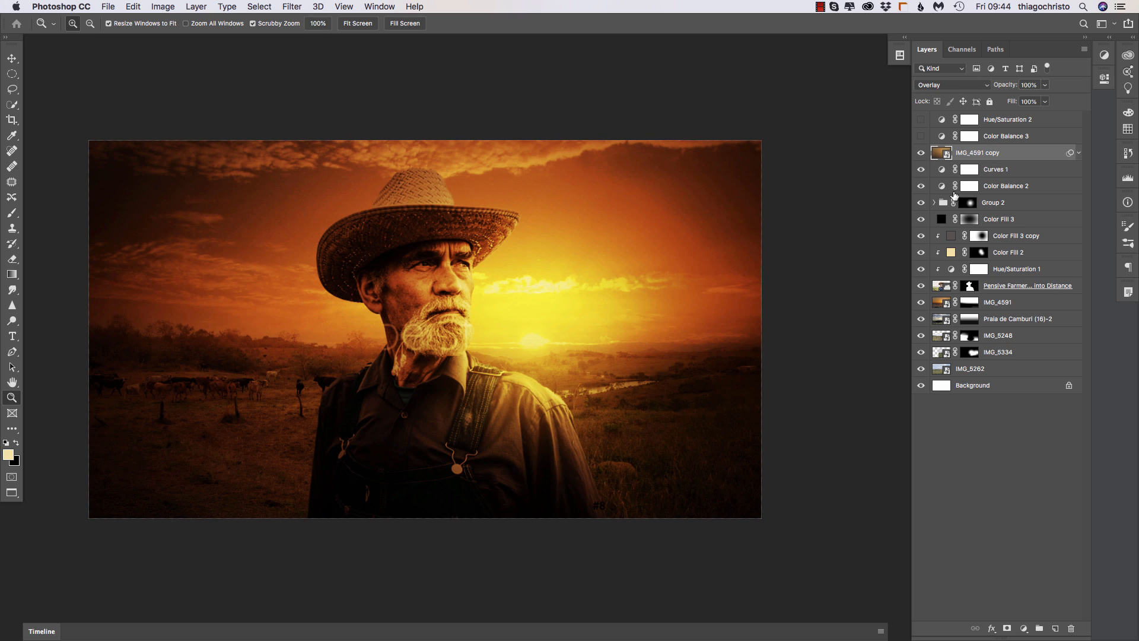
# View the IMG_4591 sunset layer in isolation, and restore the visibility of the other layers.
pyautogui.click(942, 304)
pyautogui.keyDown('alt'); pyautogui.click(920, 302); pyautogui.keyUp('alt')
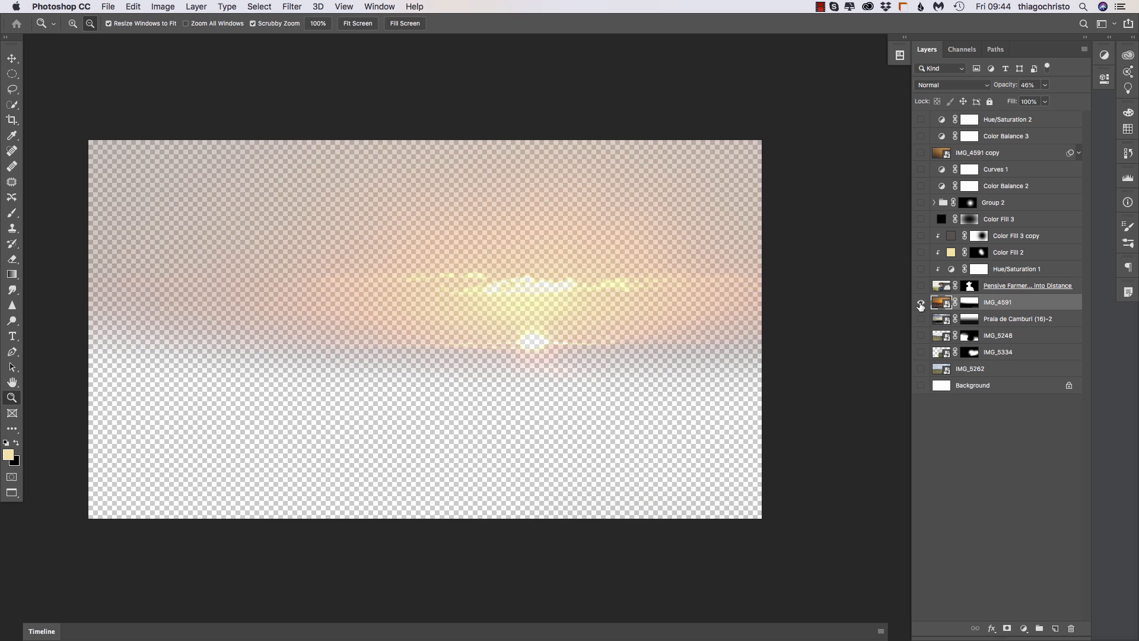
pyautogui.keyDown('alt'); pyautogui.click(920, 302); pyautogui.keyUp('alt')
# Preview IMG_4591 copy in Normal blending mode, expand its smart filters, and set its blending back to Overlay.
pyautogui.click(963, 152)
pyautogui.click(951, 85)
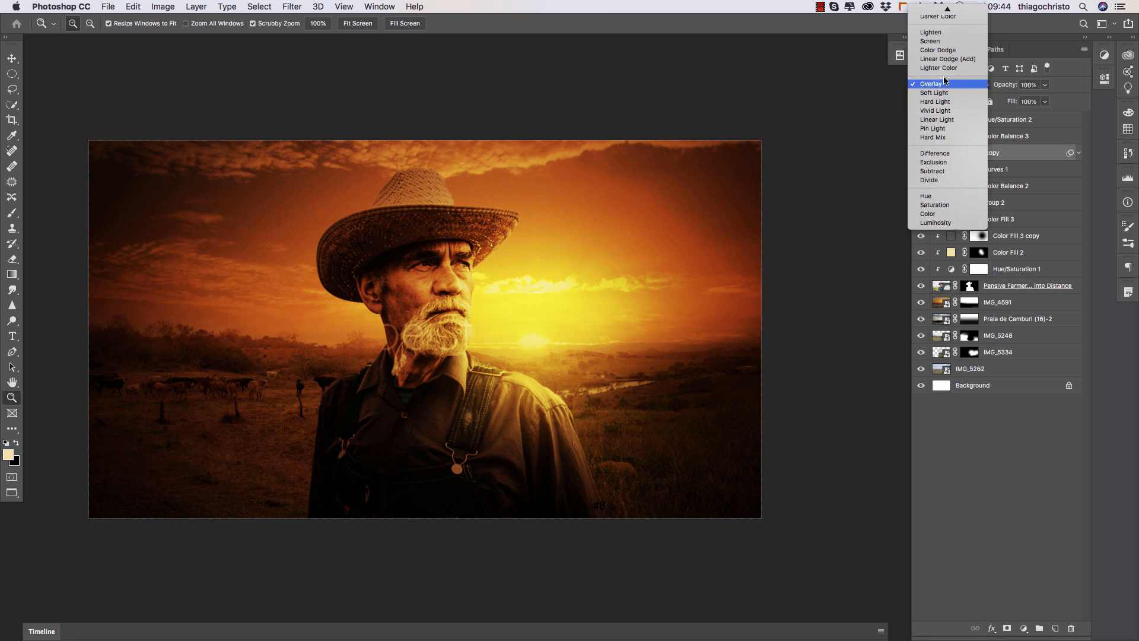
pyautogui.click(931, 10)
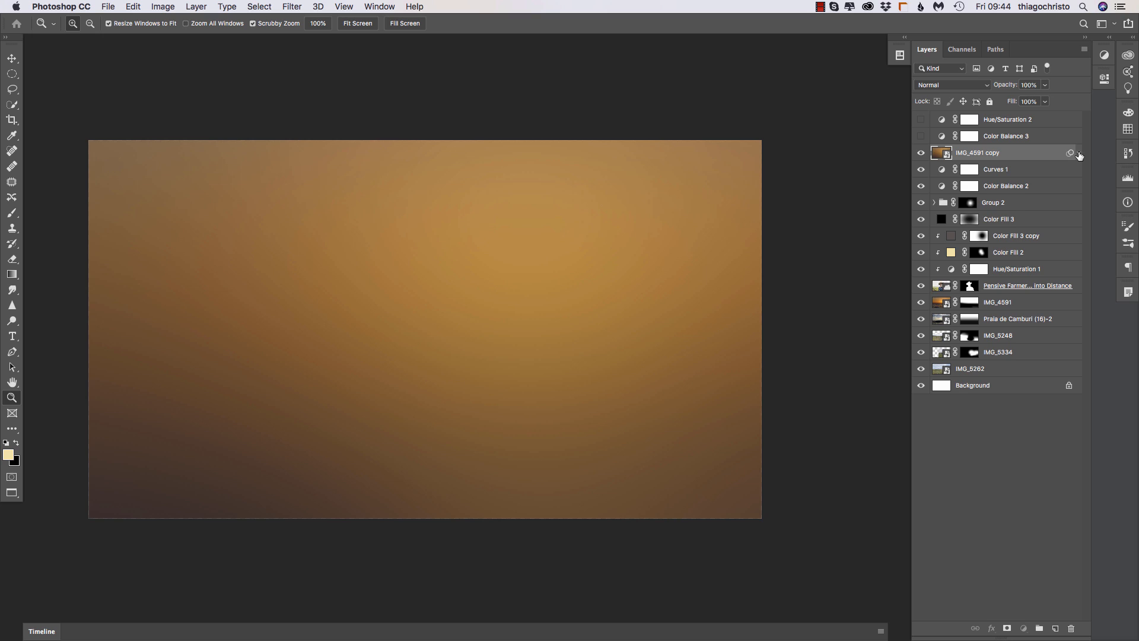
pyautogui.click(1078, 152)
pyautogui.click(947, 167)
pyautogui.click(946, 166)
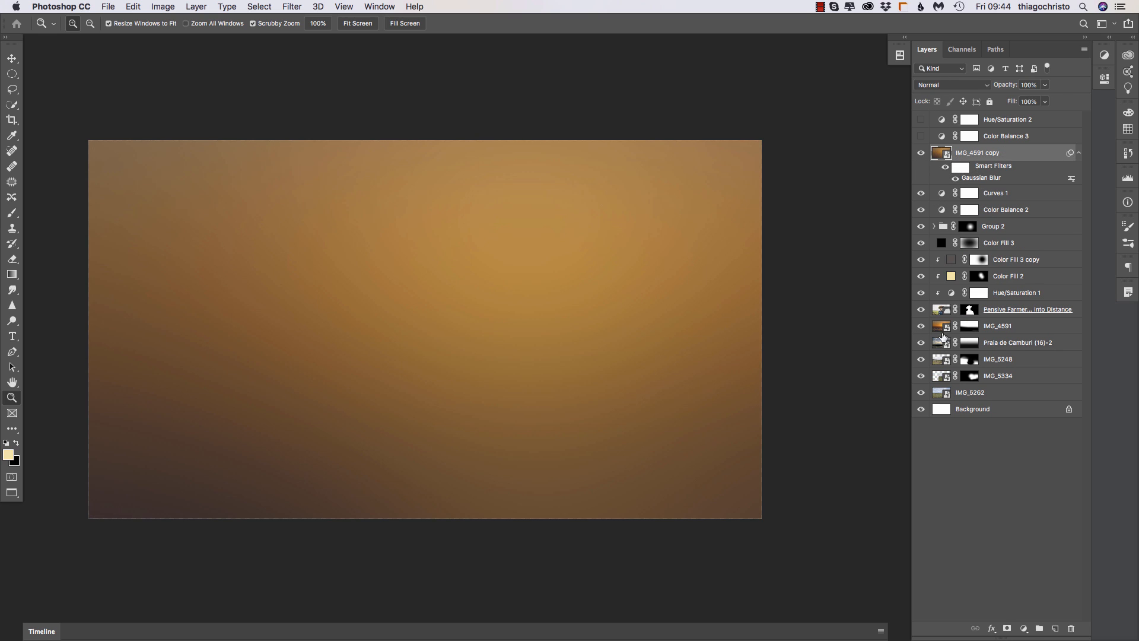
pyautogui.click(933, 85)
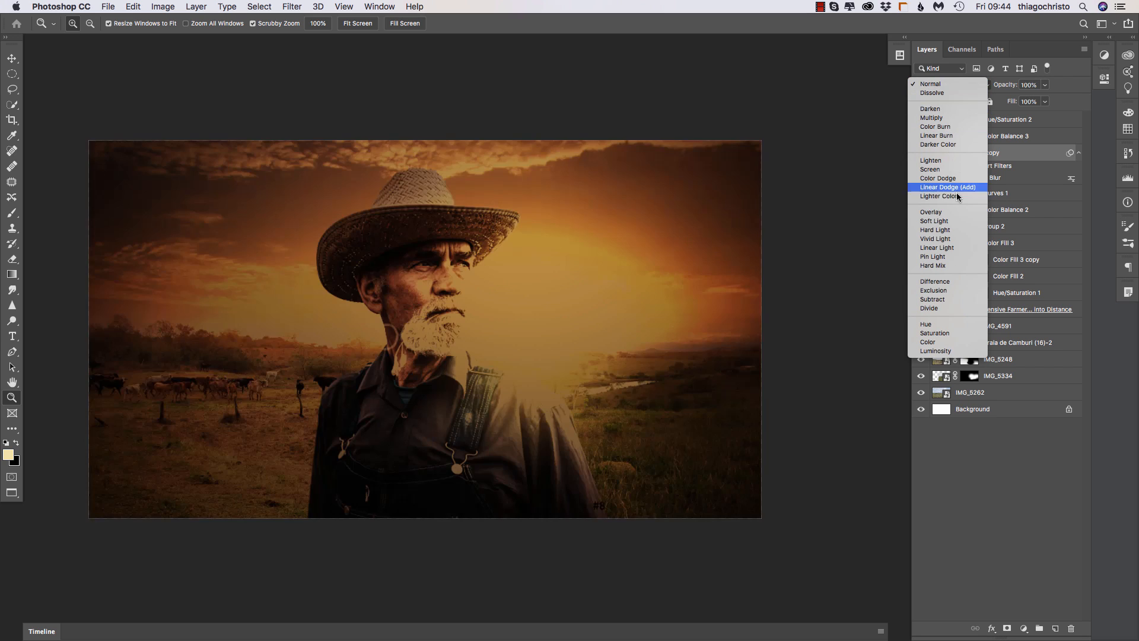
pyautogui.click(942, 213)
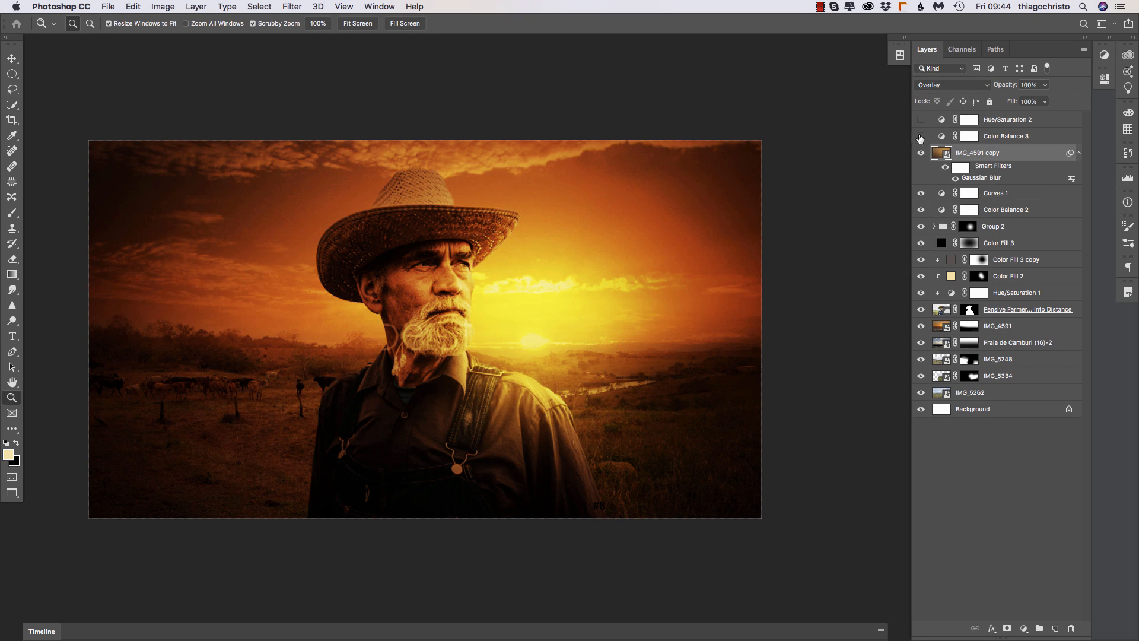
# Compare the image with Color Balance 3, IMG_4591 copy and Hue/Saturation 2 shown and hidden, leaving only Hue/Saturation 2 hidden.
pyautogui.click(921, 136)
pyautogui.click(920, 136)
pyautogui.click(920, 136)
pyautogui.click(920, 136)
pyautogui.click(920, 154)
pyautogui.click(921, 155)
pyautogui.click(920, 136)
pyautogui.click(943, 136)
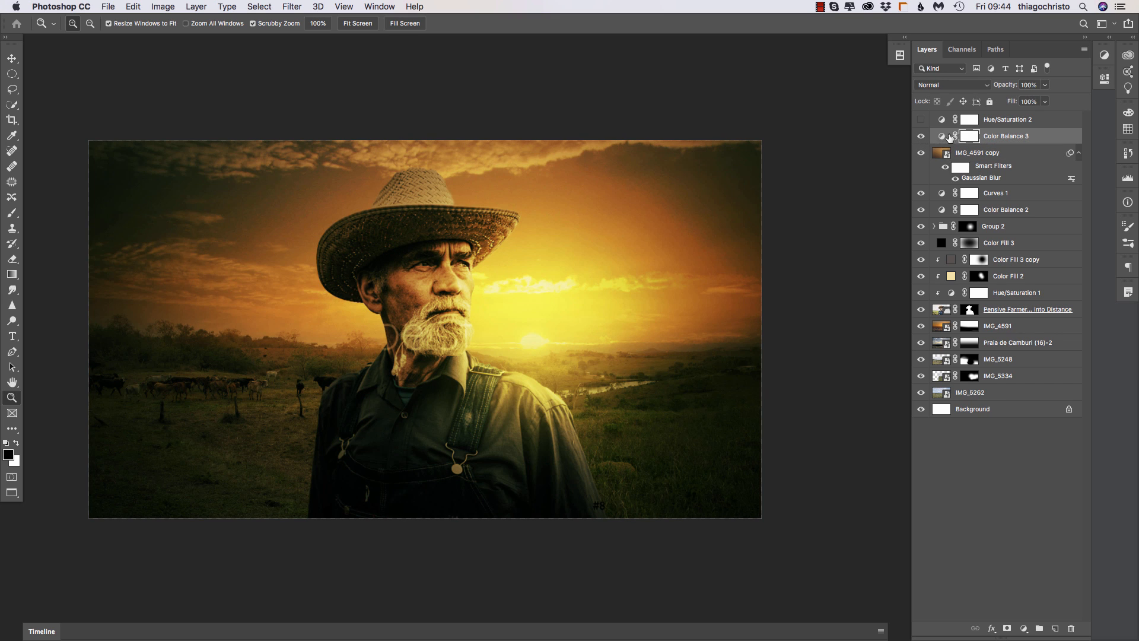
pyautogui.click(920, 120)
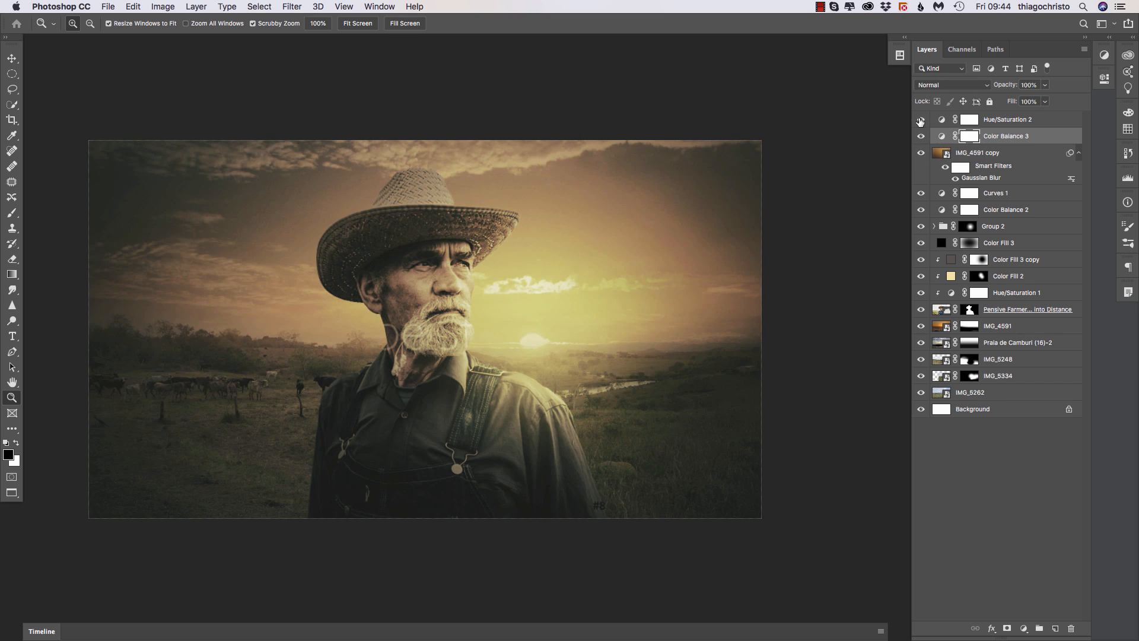
pyautogui.click(920, 121)
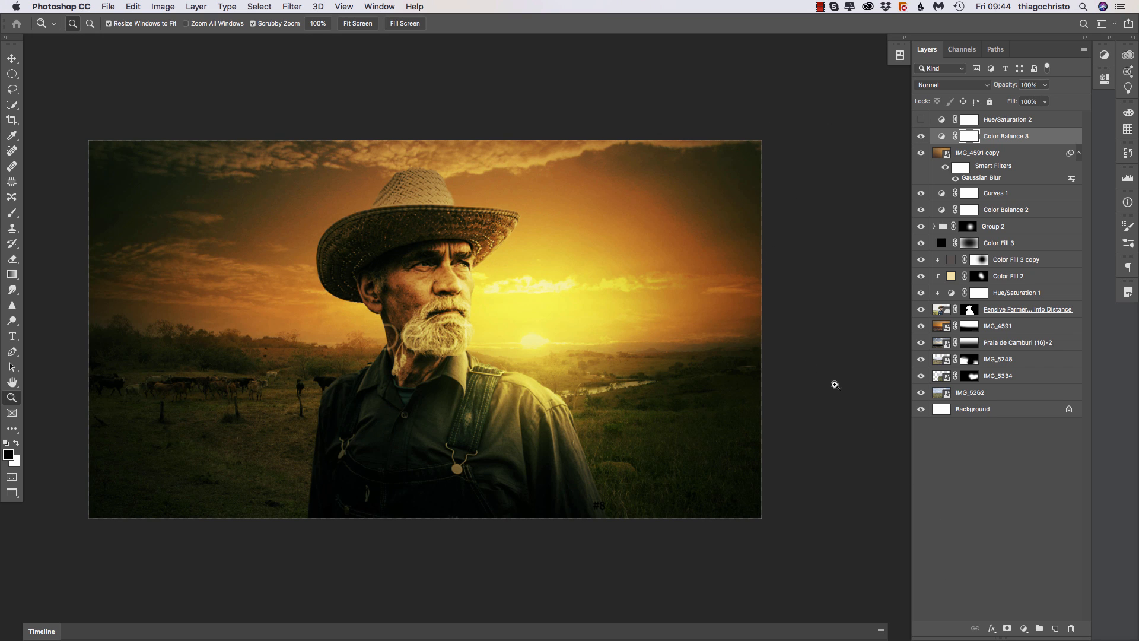
# Show the homem fazenda duble exposure document enlarged in full-screen mode, and compare it with Group 7's mask disabled and enabled.
pyautogui.press('f')
pyautogui.press('f')
pyautogui.press('f')
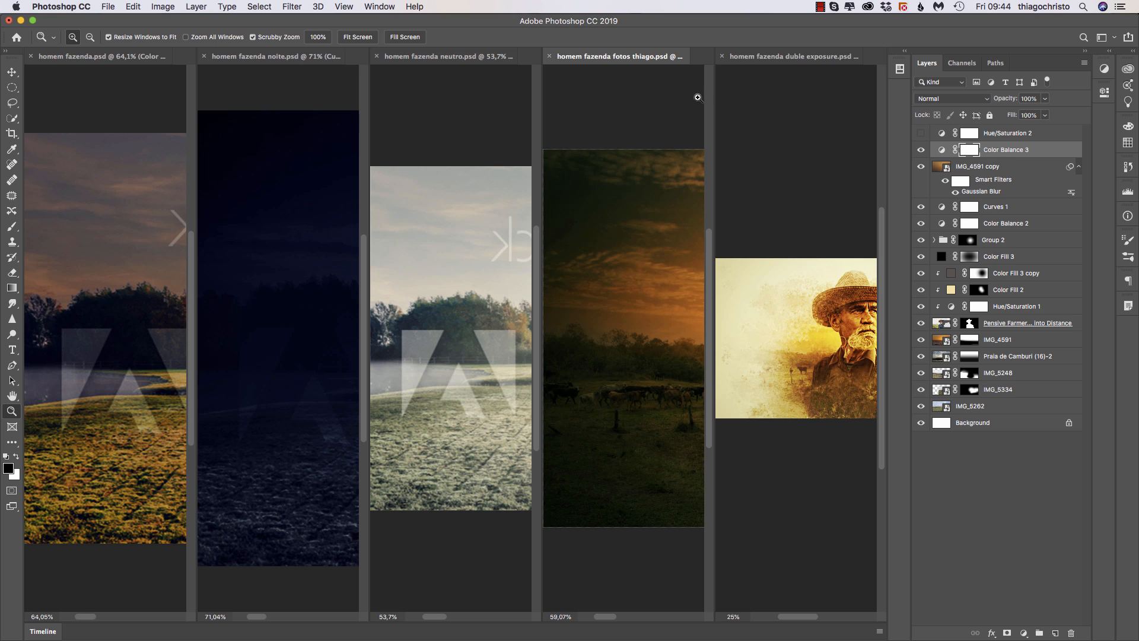
pyautogui.click(763, 54)
pyautogui.press('f')
pyautogui.moveTo(653, 336); pyautogui.dragTo(700, 356)
pyautogui.keyDown('shift'); pyautogui.click(973, 237); pyautogui.keyUp('shift')
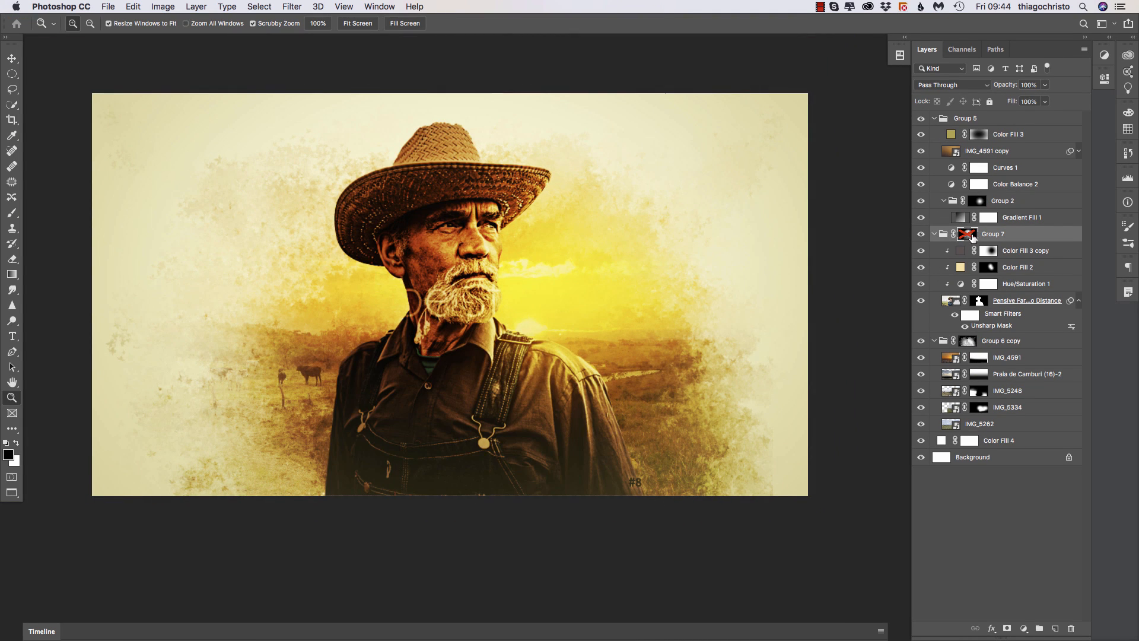
pyautogui.keyDown('shift'); pyautogui.click(967, 235); pyautogui.keyUp('shift')
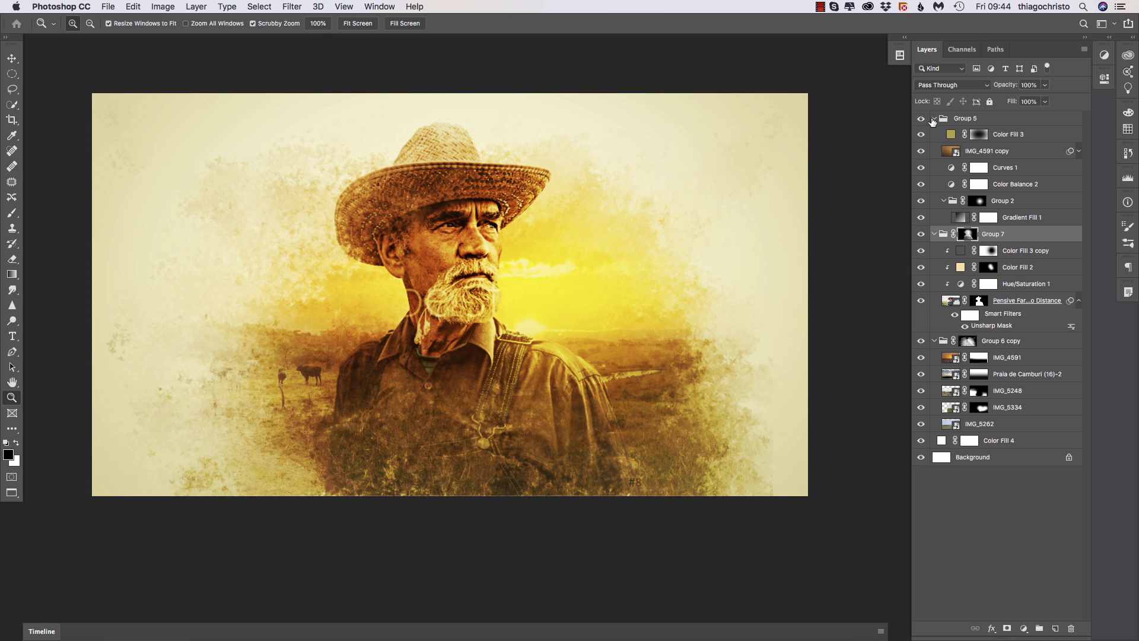
# Collapse Group 5, Group 7 and Group 6 copy, and hide Group 5 and Group 7.
pyautogui.click(934, 119)
pyautogui.click(934, 135)
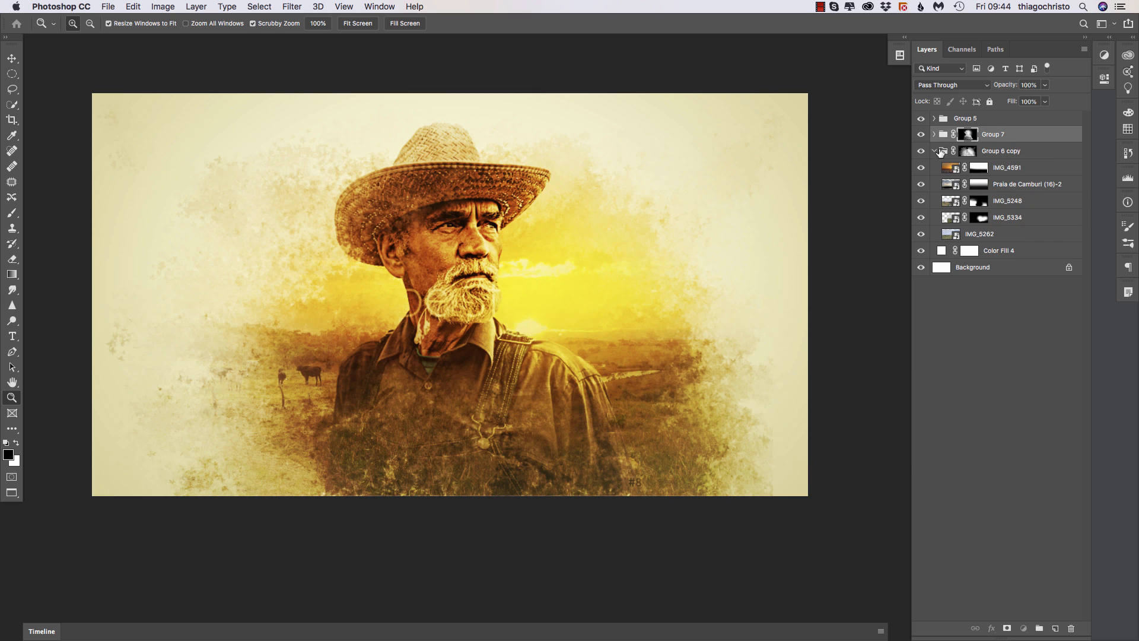
pyautogui.click(933, 150)
pyautogui.moveTo(920, 119); pyautogui.dragTo(935, 152)
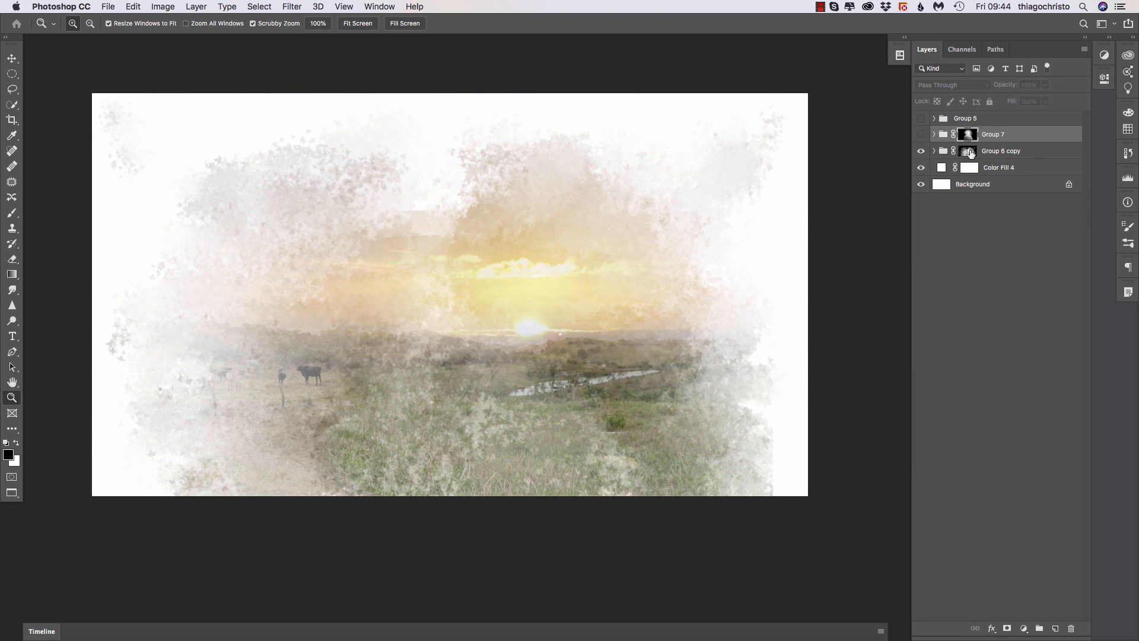
# Examine the brushed mask of Group 6 copy on its own, and compare the landscape with the mask disabled and enabled.
pyautogui.click(970, 153)
pyautogui.keyDown('alt'); pyautogui.click(970, 154); pyautogui.keyUp('alt')
pyautogui.keyDown('alt'); pyautogui.click(971, 153); pyautogui.keyUp('alt')
pyautogui.keyDown('shift'); pyautogui.click(971, 154); pyautogui.keyUp('shift')
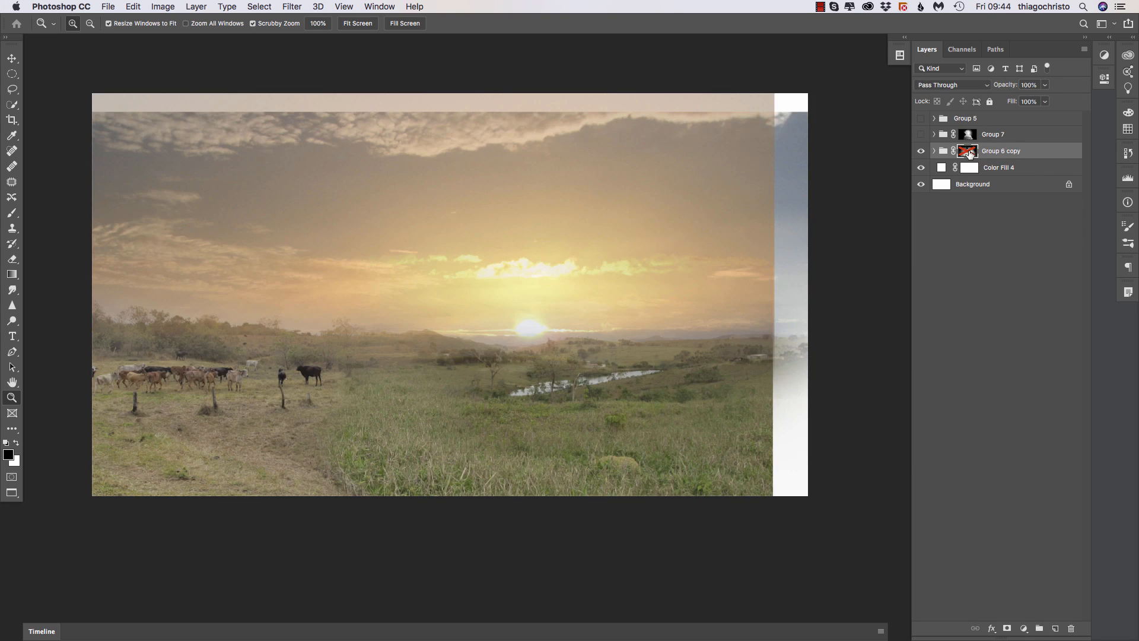
pyautogui.keyDown('shift'); pyautogui.click(970, 154); pyautogui.keyUp('shift')
pyautogui.keyDown('alt'); pyautogui.click(970, 153); pyautogui.keyUp('alt')
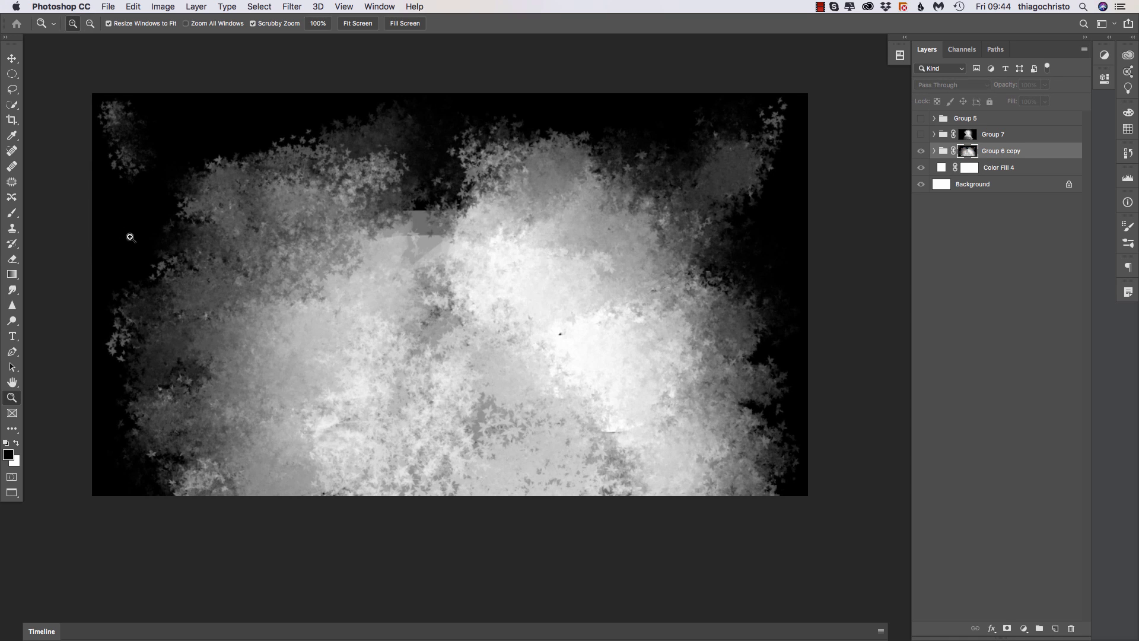
pyautogui.keyDown('alt'); pyautogui.click(971, 154); pyautogui.keyUp('alt')
# Show Group 7 and display its layer mask on its own.
pyautogui.click(921, 134)
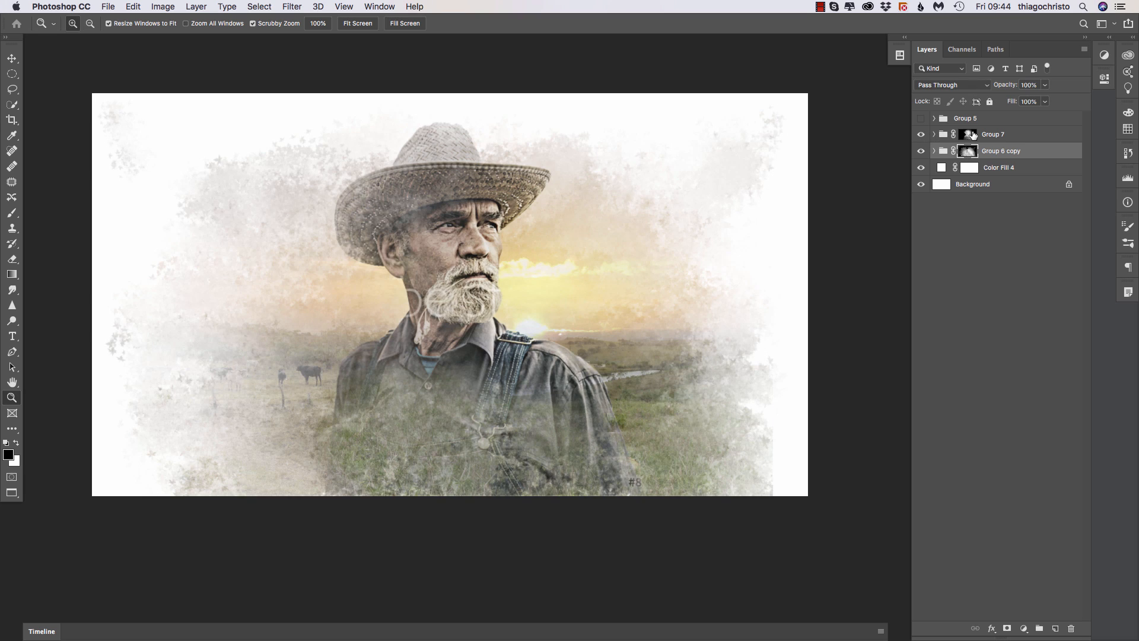
pyautogui.click(969, 139)
pyautogui.keyDown('alt'); pyautogui.click(969, 139); pyautogui.keyUp('alt')
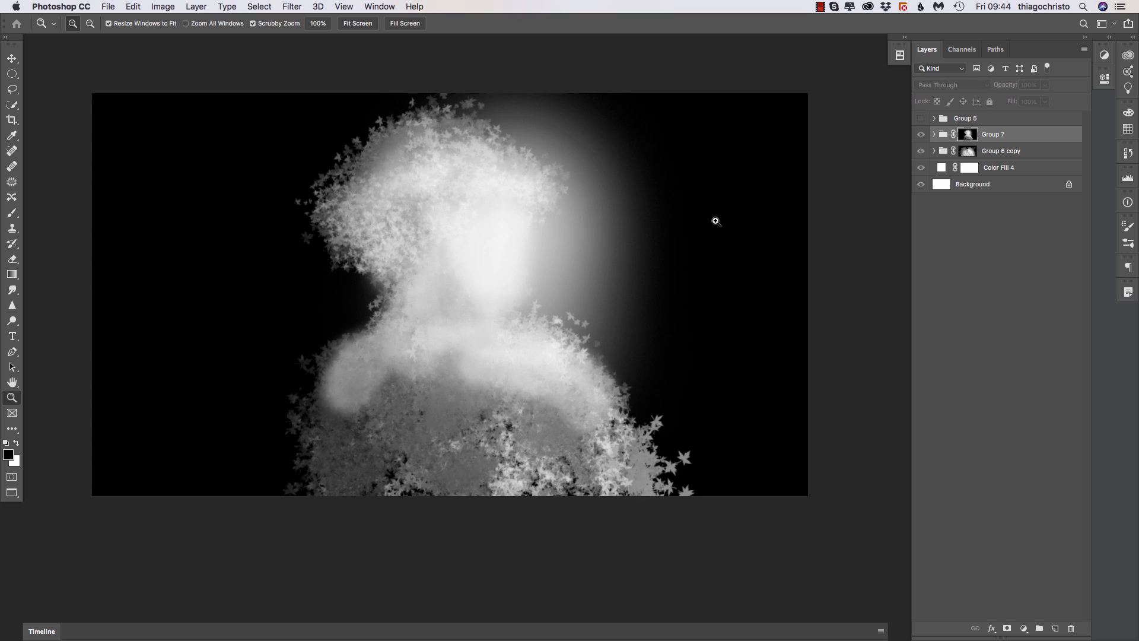
# Leave the mask view, compare the landscape with Group 7 hidden and shown, and show Group 5 with its layers expanded.
pyautogui.keyDown('alt'); pyautogui.click(968, 139); pyautogui.keyUp('alt')
pyautogui.click(921, 134)
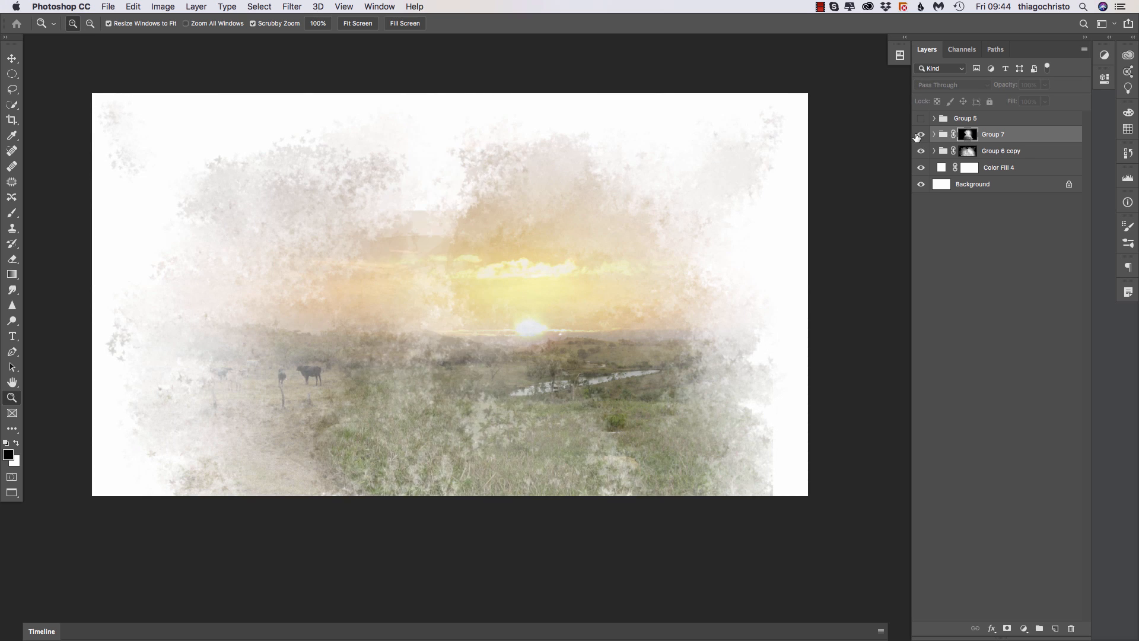
pyautogui.click(921, 134)
pyautogui.click(921, 118)
pyautogui.click(935, 119)
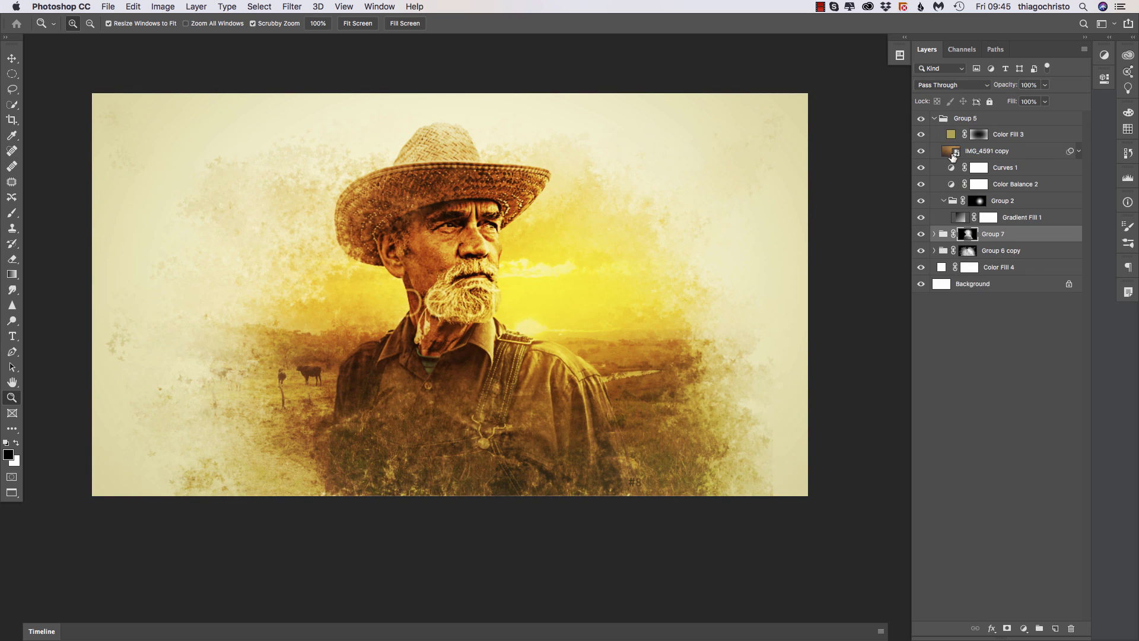
# Preview the double-exposure composite full screen without panels, and bring up homem fazenda.psd enlarged in full-screen mode.
pyautogui.press('f')
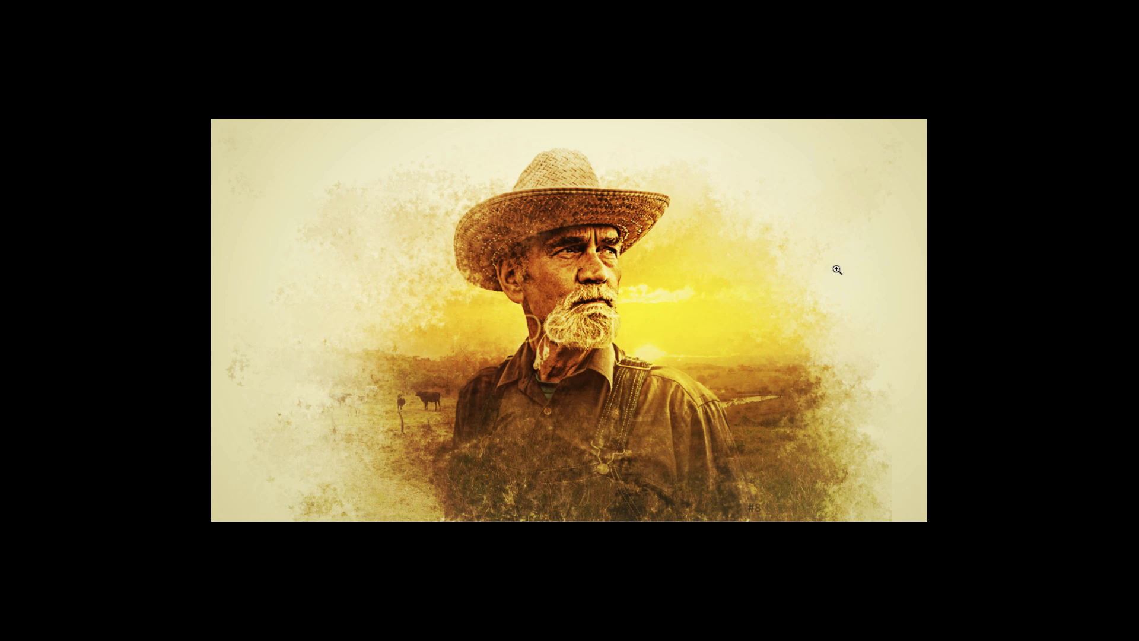
pyautogui.press('f')
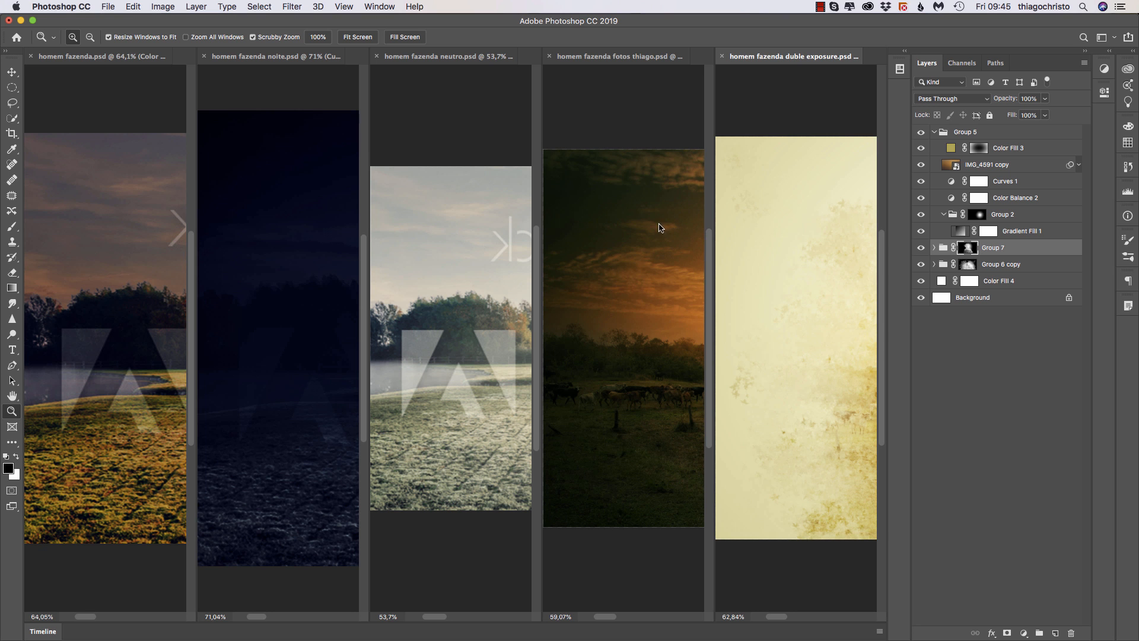
pyautogui.click(119, 56)
pyautogui.press('f')
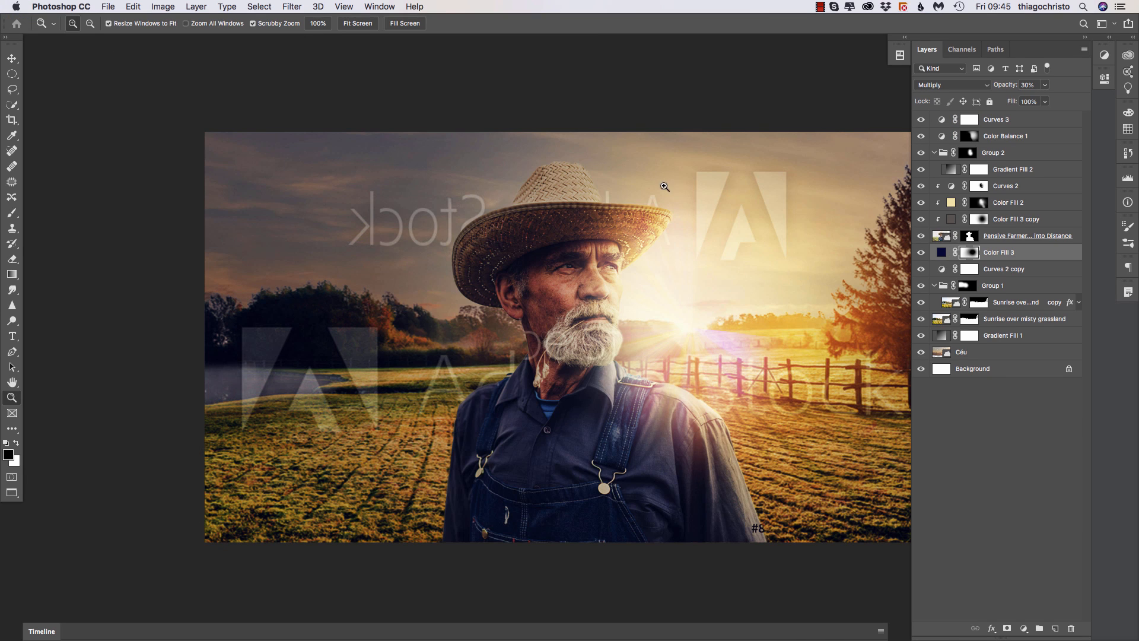
# Preview the source images in the asset_09 folder from Céu.jpg to Sunriseovermistygrassland.jpg without opening any of them.
pyautogui.hotkey('ctrl', 'o')
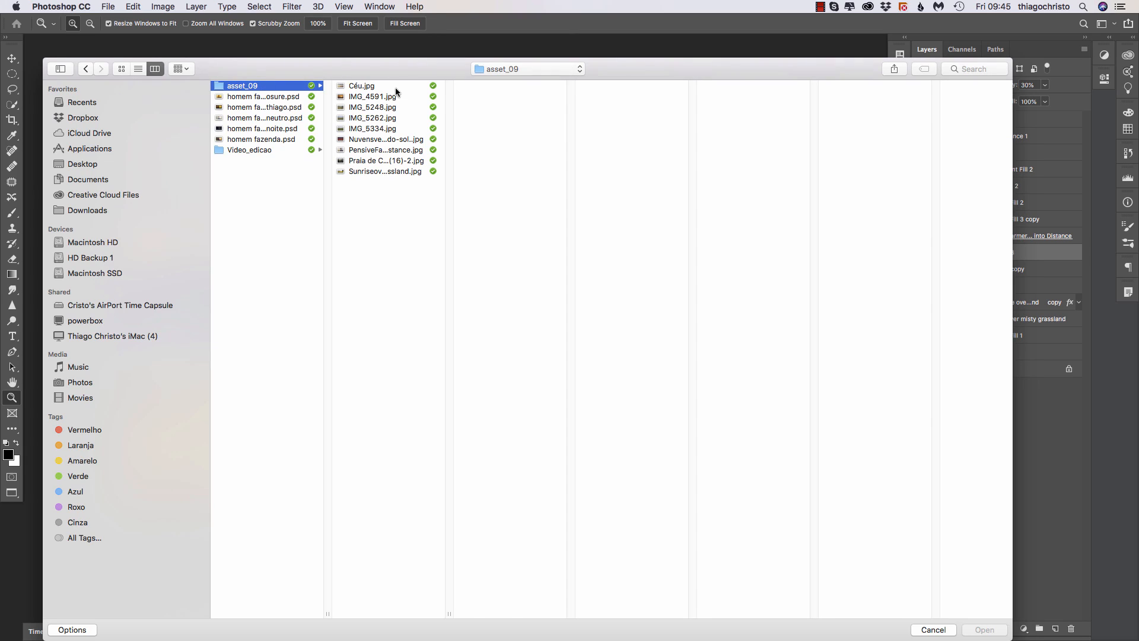
pyautogui.click(341, 87)
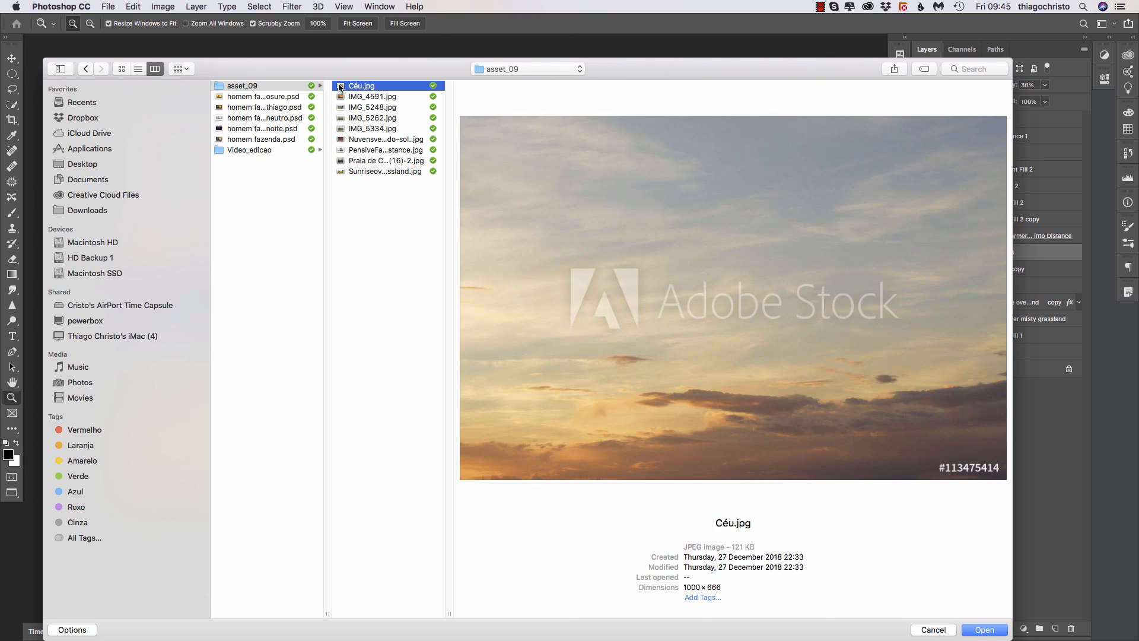
pyautogui.press('Down')
pyautogui.press('Down')
pyautogui.press('Down')
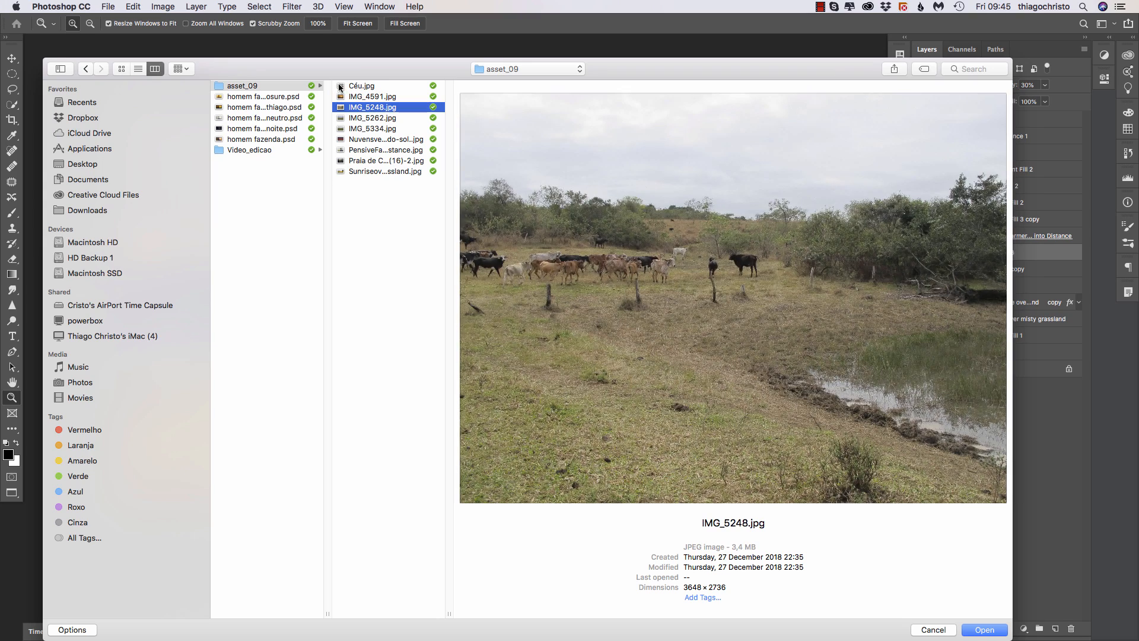
pyautogui.press('Down')
pyautogui.press('Down')
pyautogui.press('Down')
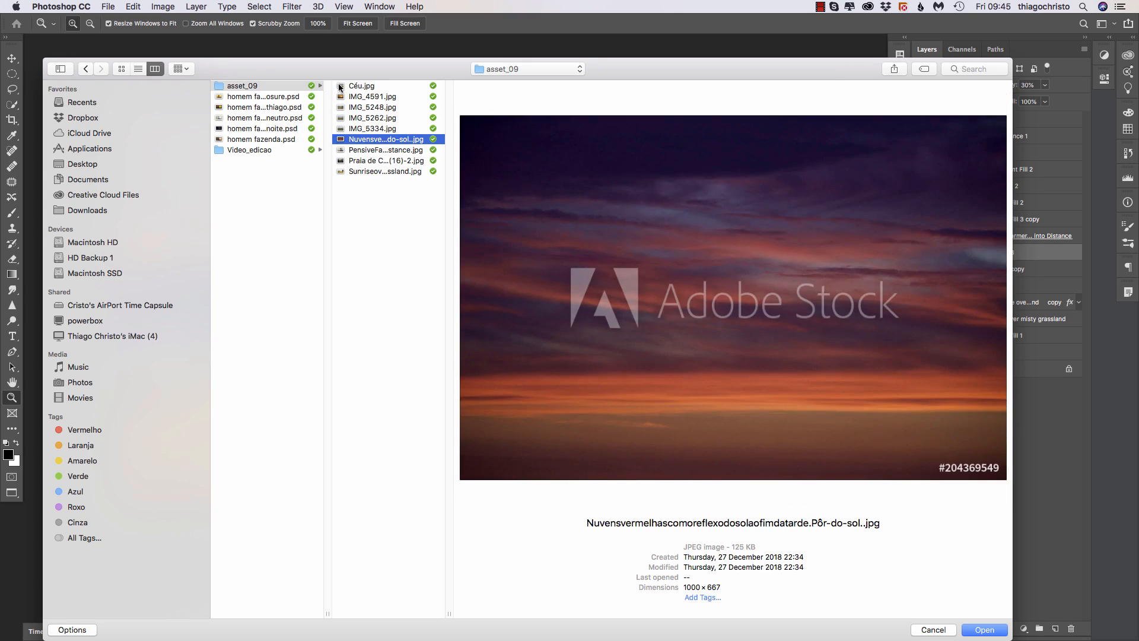
pyautogui.press('Down')
pyautogui.press('Down')
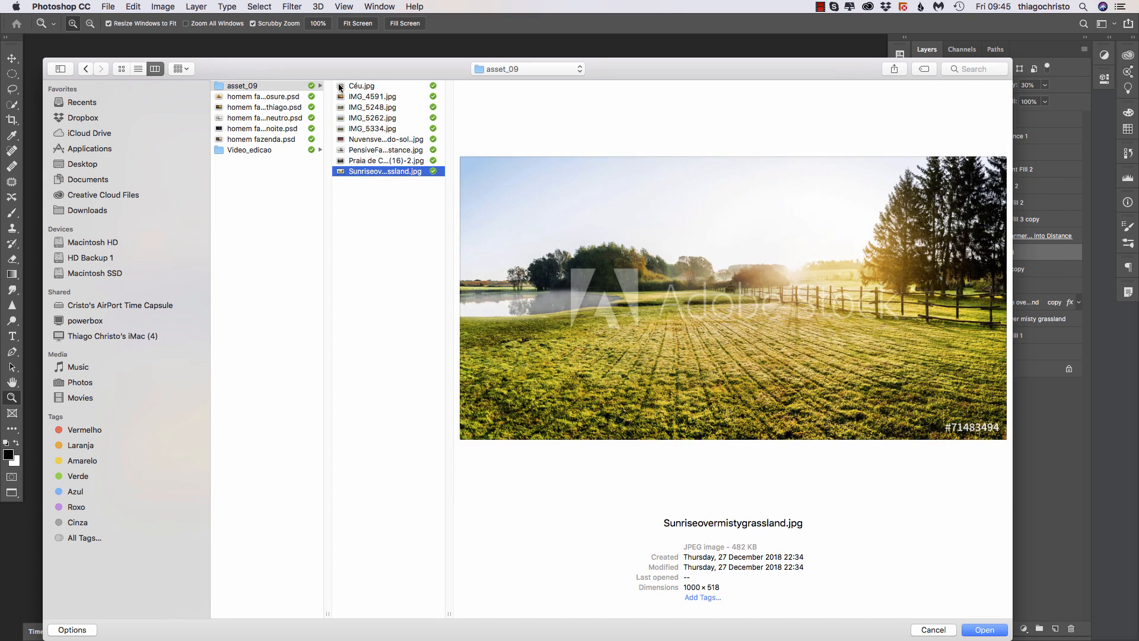
pyautogui.press('Escape')
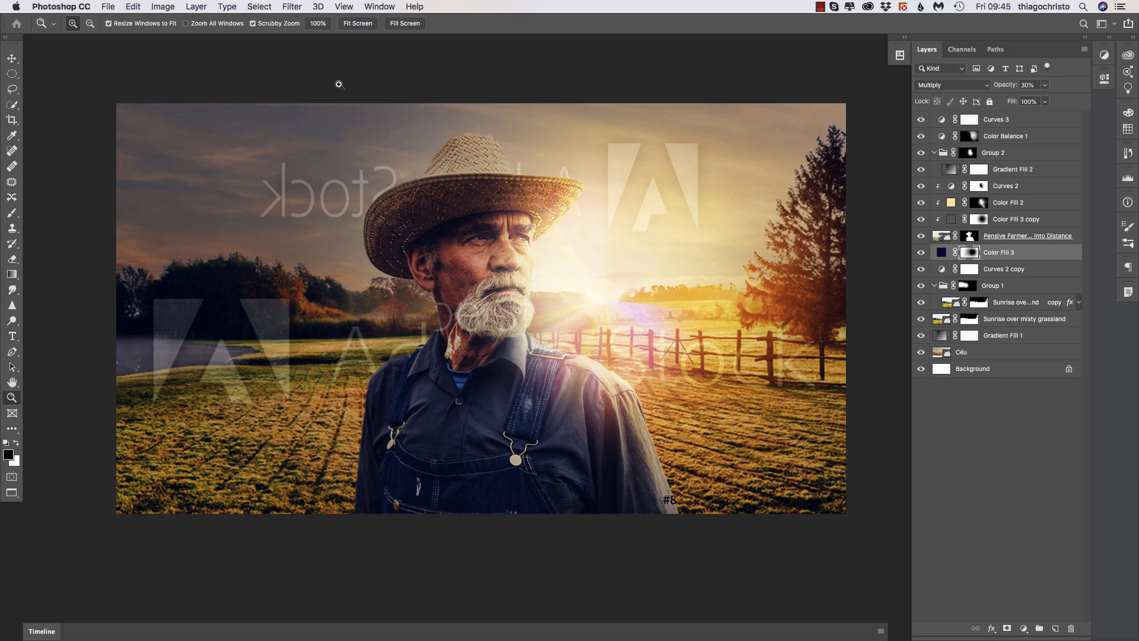
# Expand the collapsed panels and float Libraries over the canvas to examine the stock images in FOTOS-BIBLIOTECA.
pyautogui.click(1131, 38)
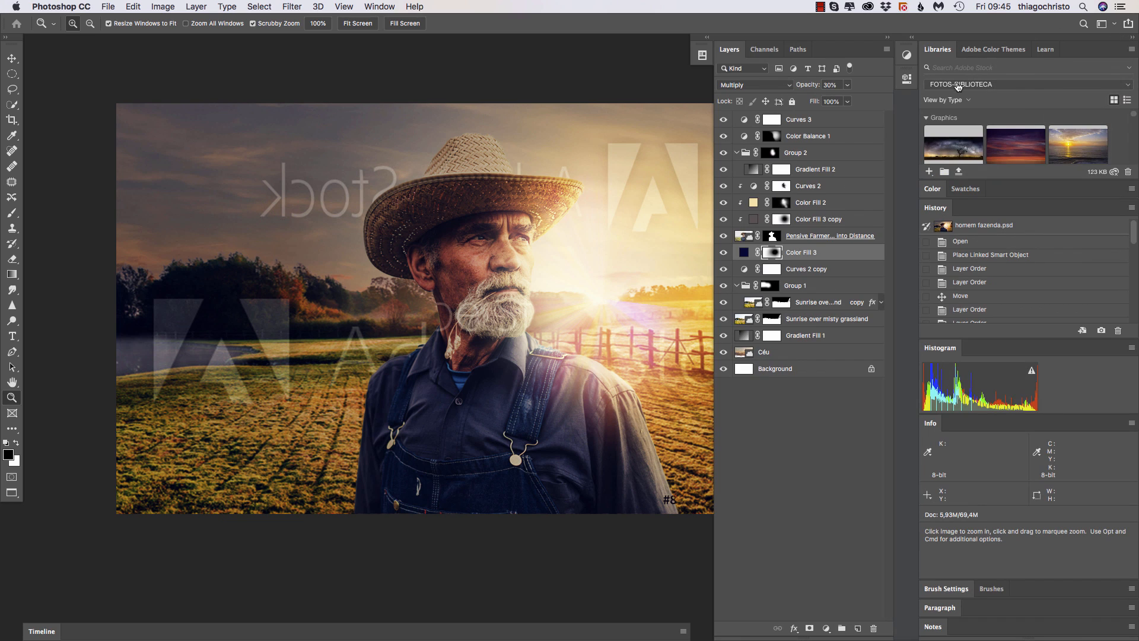
pyautogui.click(933, 51)
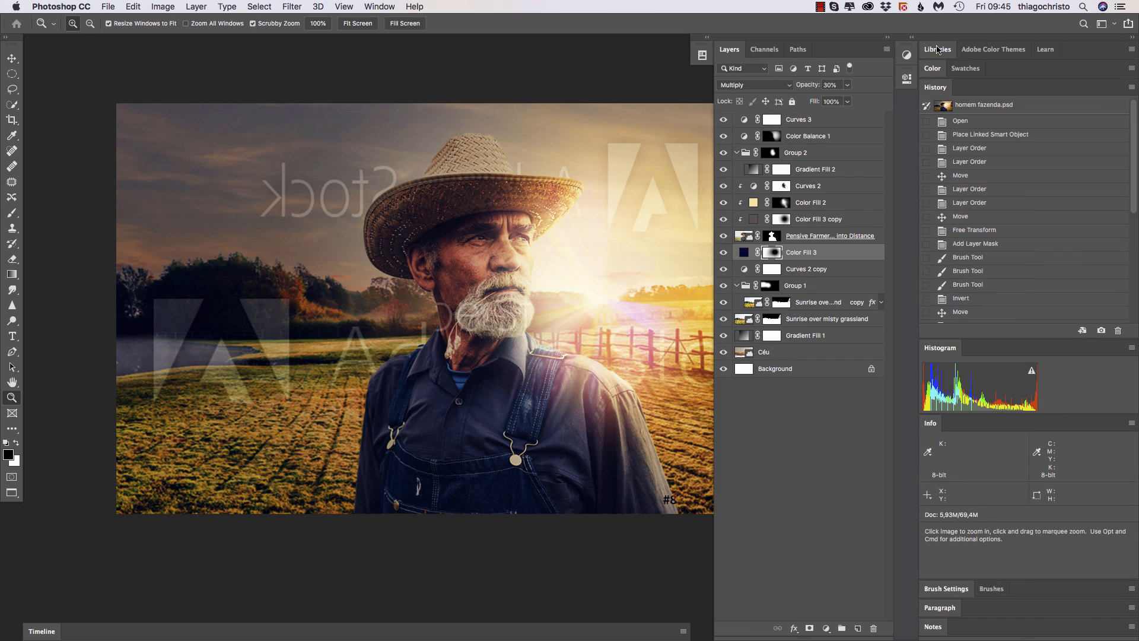
pyautogui.click(937, 51)
pyautogui.moveTo(937, 51); pyautogui.dragTo(380, 230)
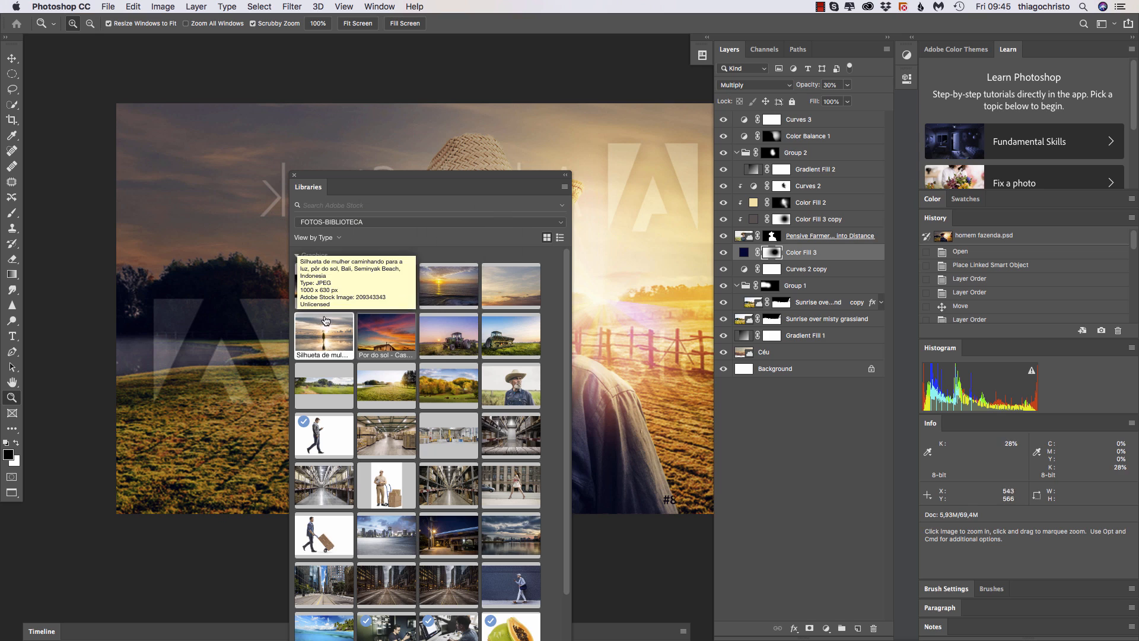
# Look at the licensing option for the Céu stock image, and close Libraries and collapse the expanded panels.
pyautogui.rightClick(509, 283)
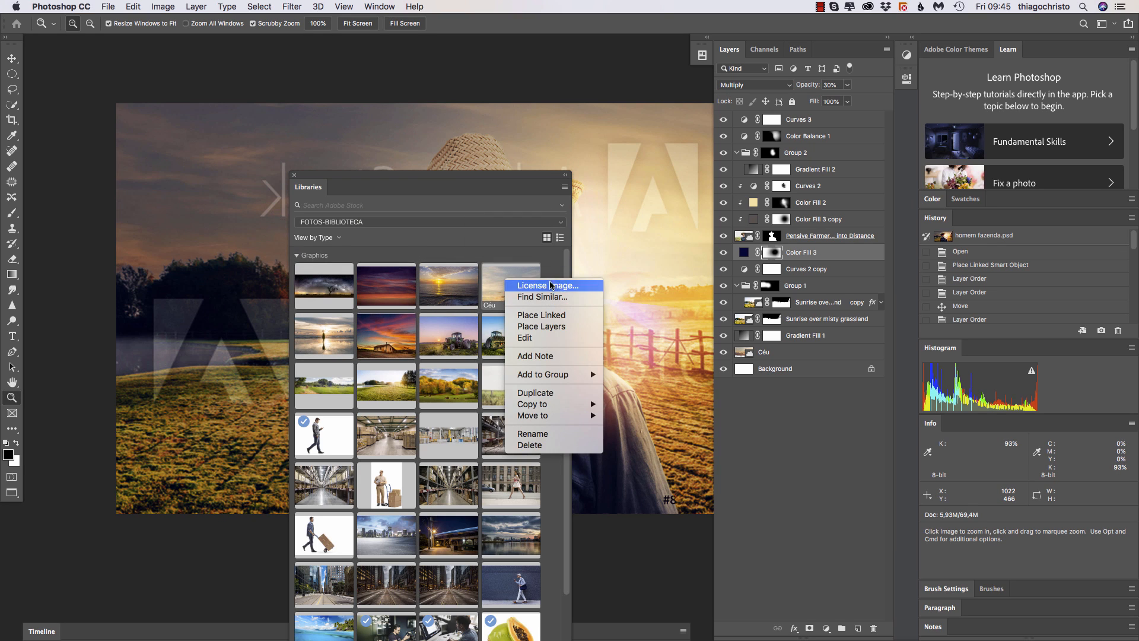
pyautogui.click(646, 236)
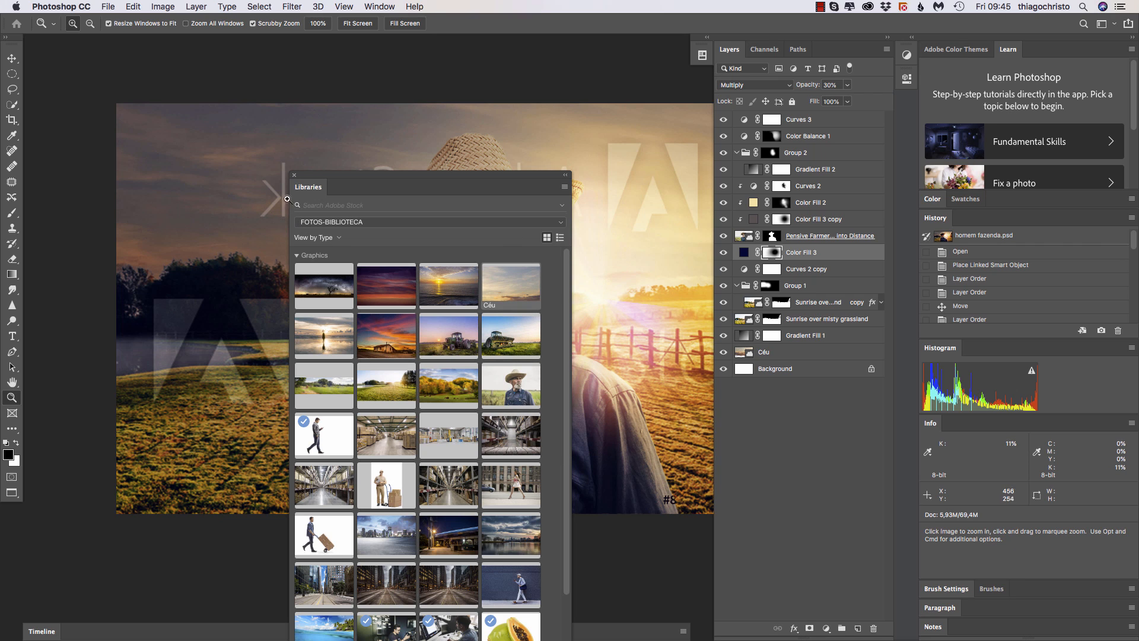
pyautogui.click(294, 175)
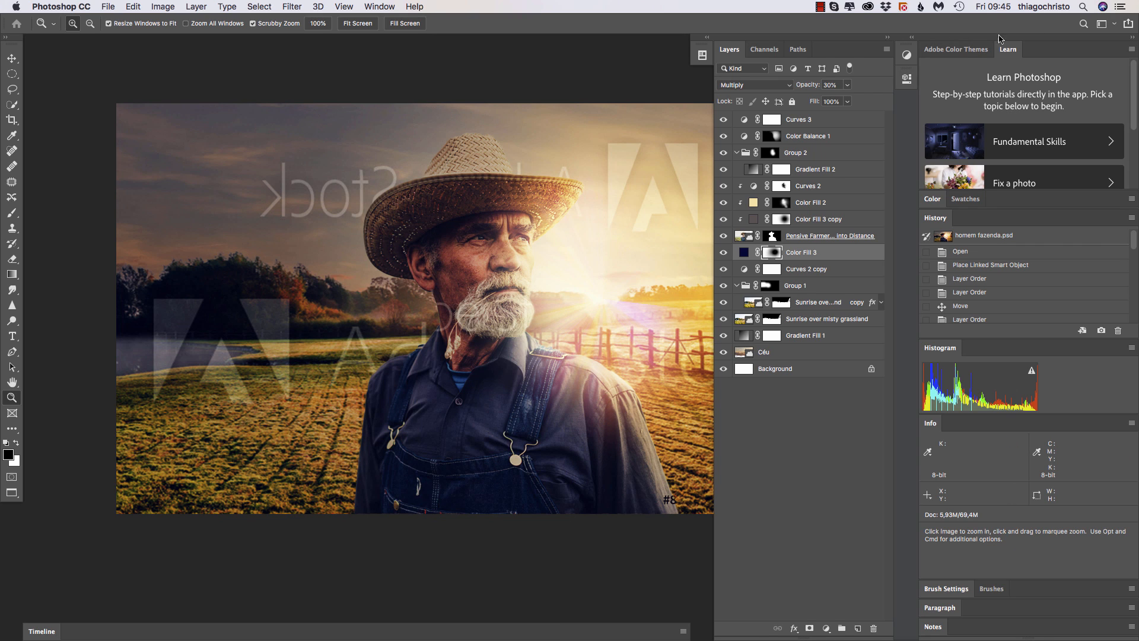
pyautogui.click(1131, 38)
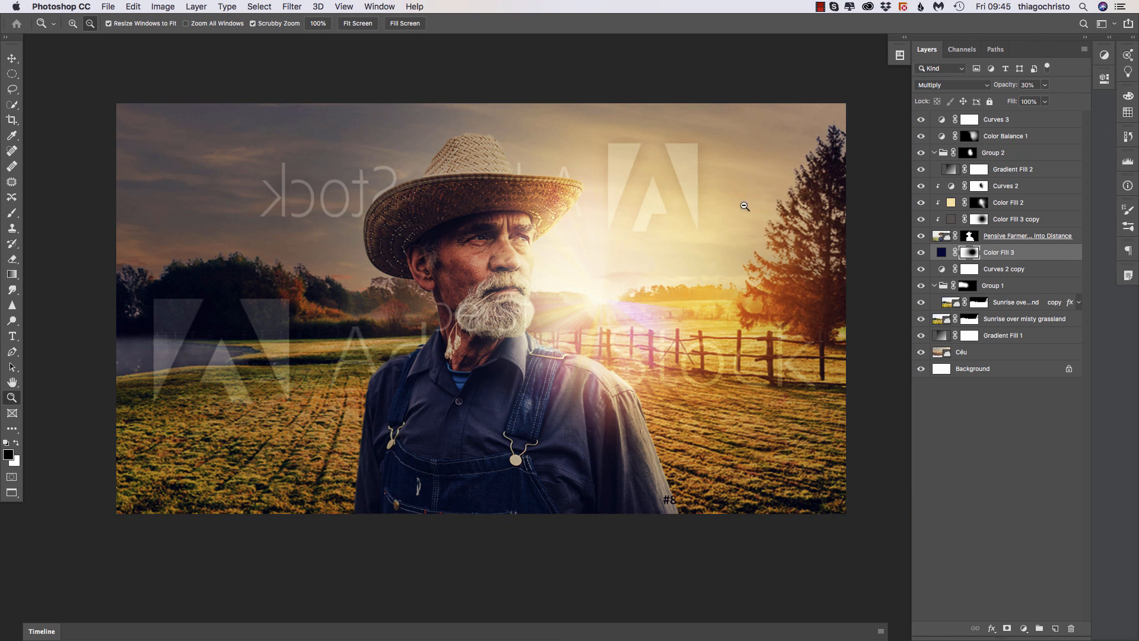